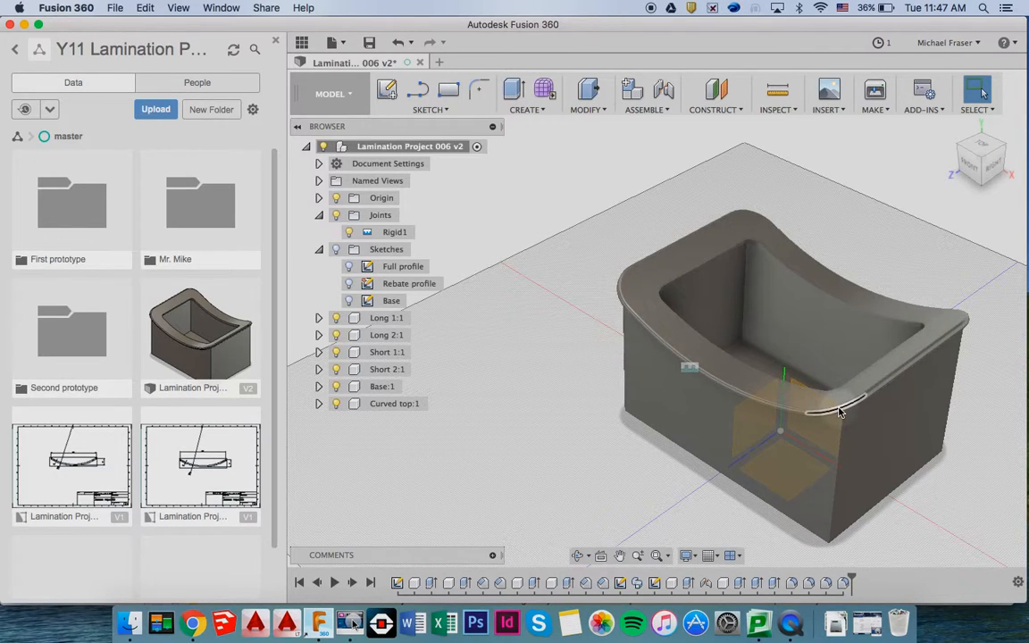
- Return the box model to the home view and hide the project data panel
left_click(981, 145)
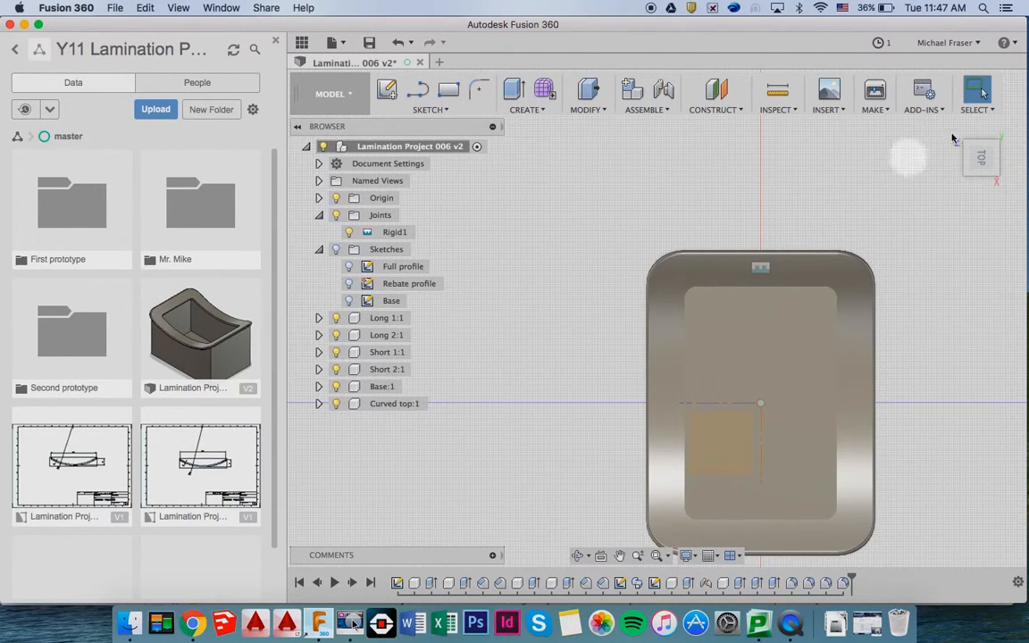
left_click(950, 127)
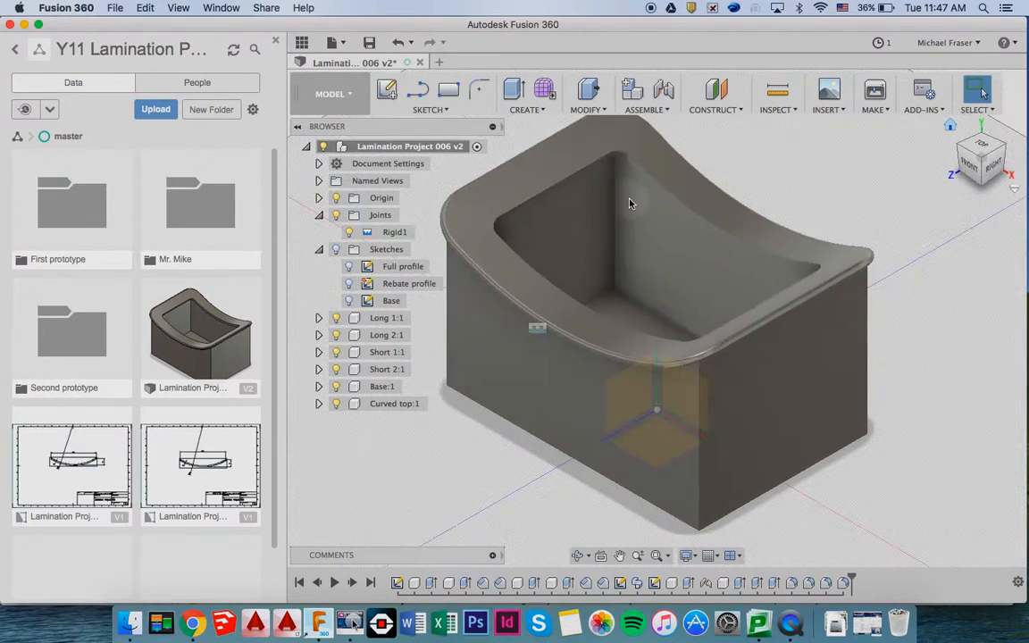
left_click(301, 43)
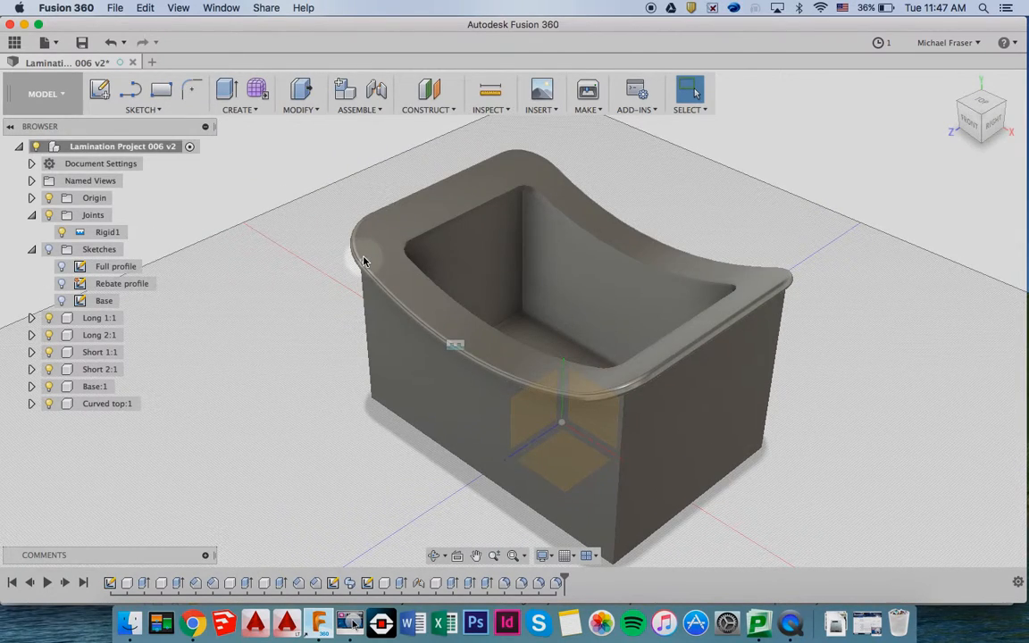
- Hide all six components: Long 1, Long 2, Short 1, Short 2, Base and Curved top
scroll(363, 261, "down", 5)
left_click(49, 317)
left_click(48, 335)
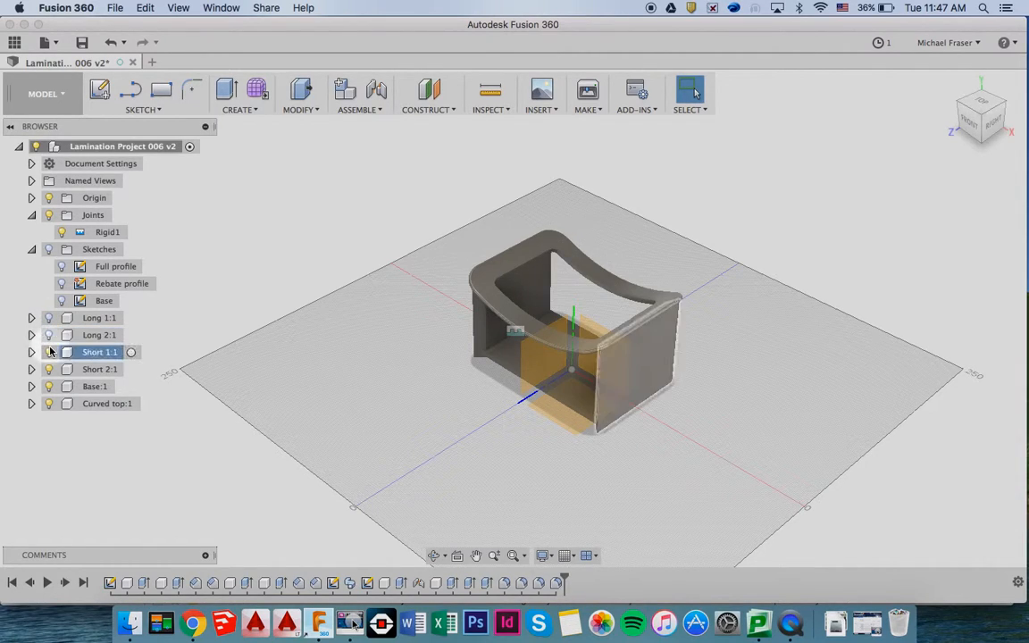
left_click(49, 352)
left_click(48, 368)
left_click(48, 386)
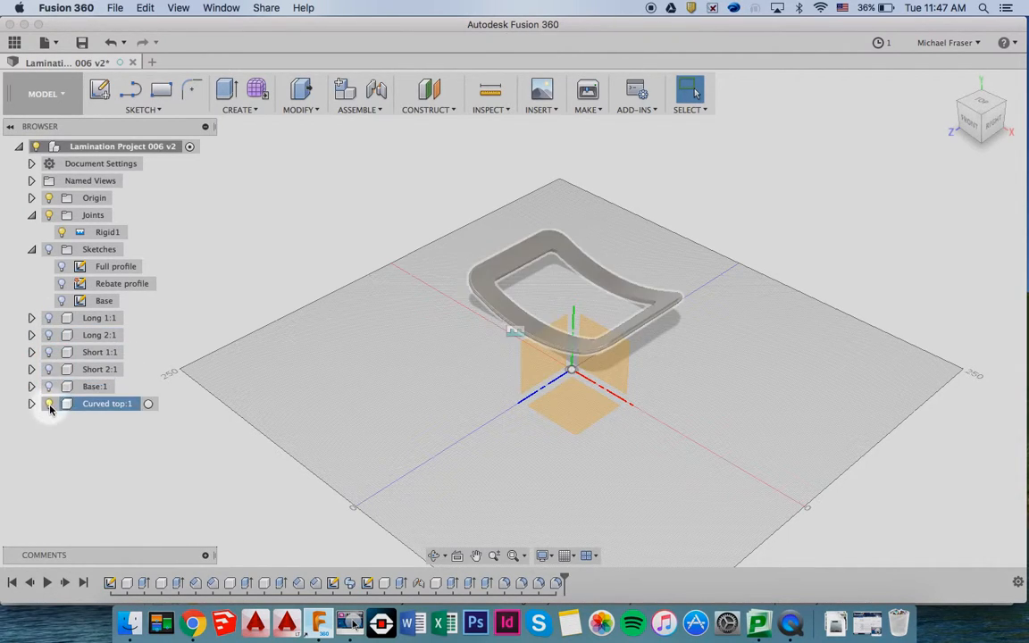
left_click(48, 404)
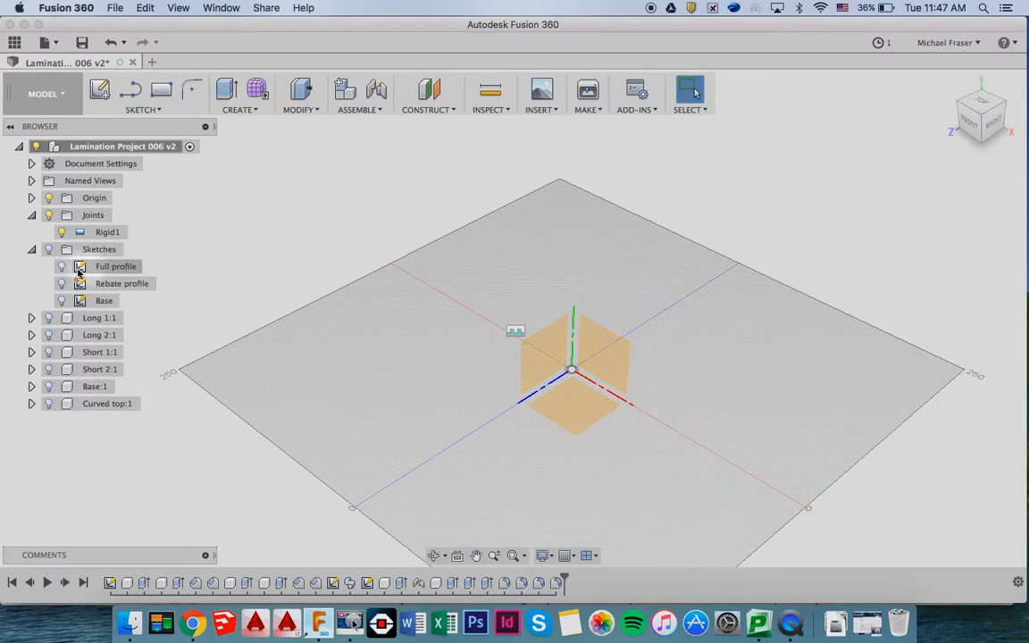
- Show the Full profile sketch and open it for editing, facing the front
left_click(60, 268)
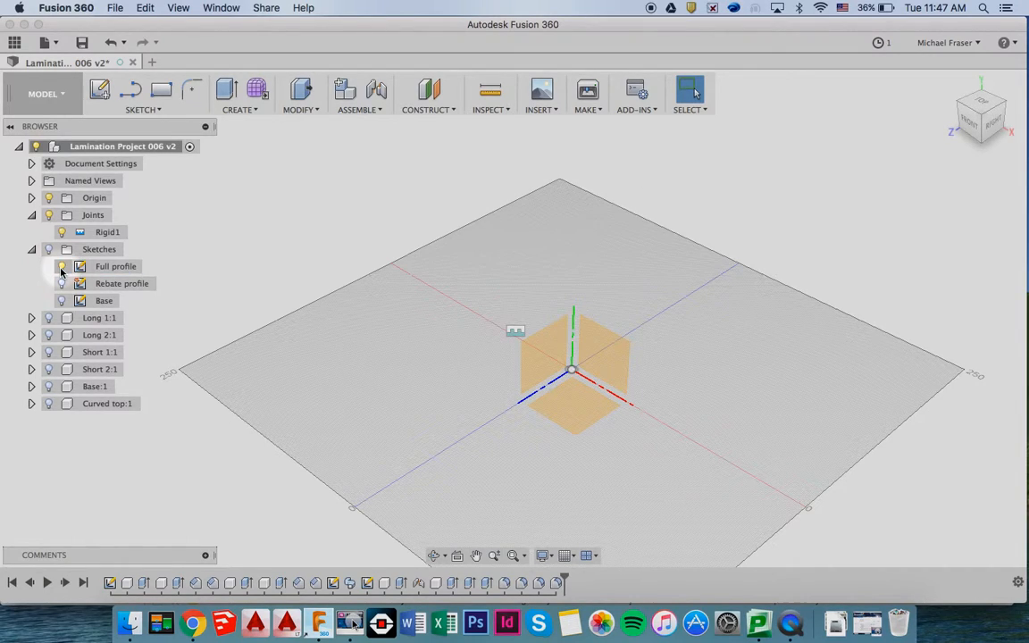
right_click(110, 268)
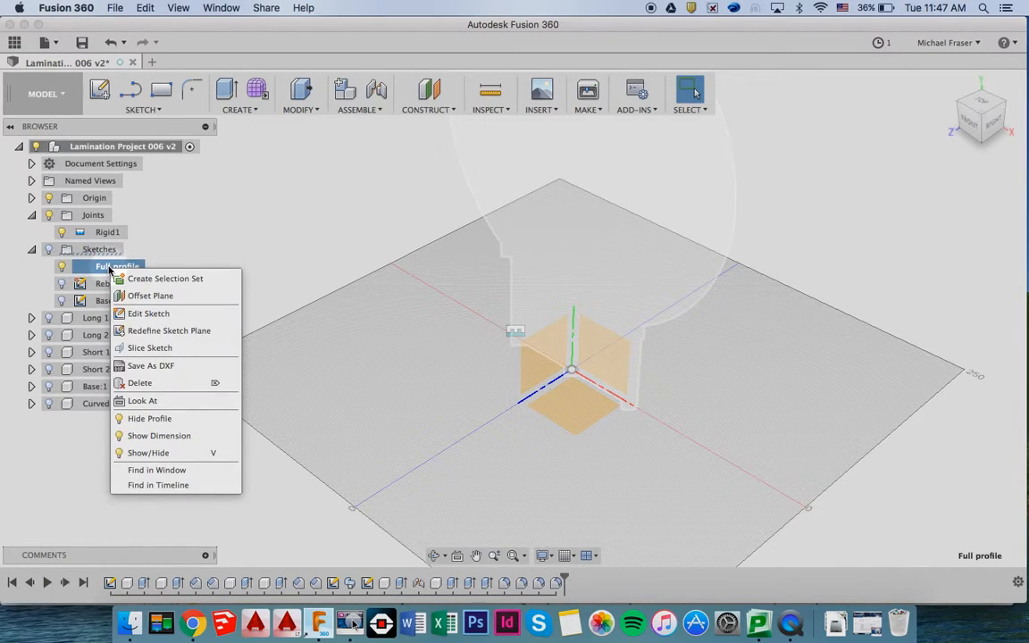
left_click(140, 314)
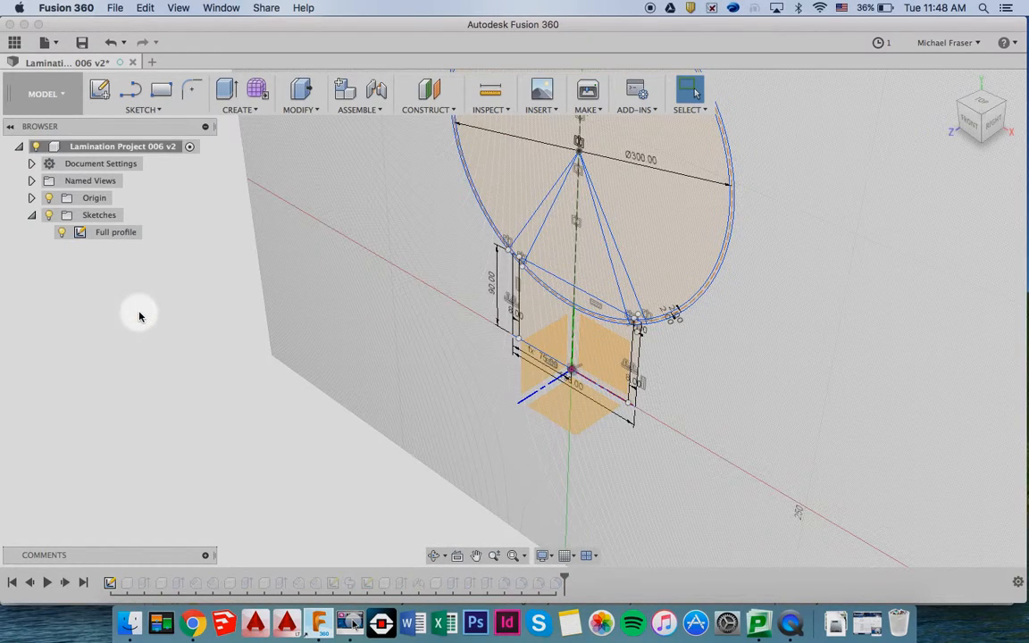
left_click(971, 129)
left_click(606, 290)
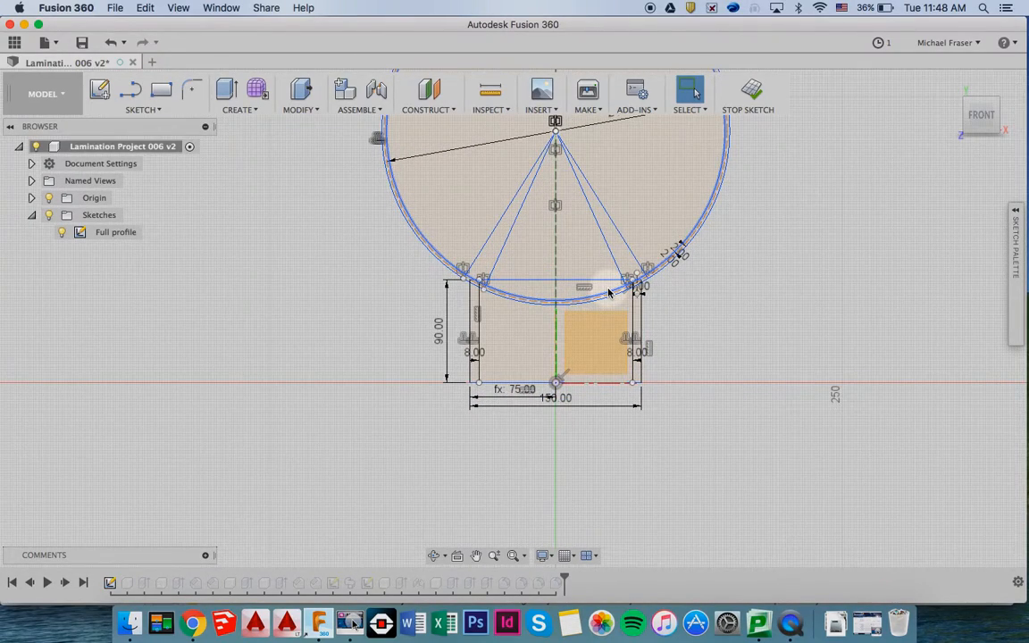
scroll(608, 293, "up", 4)
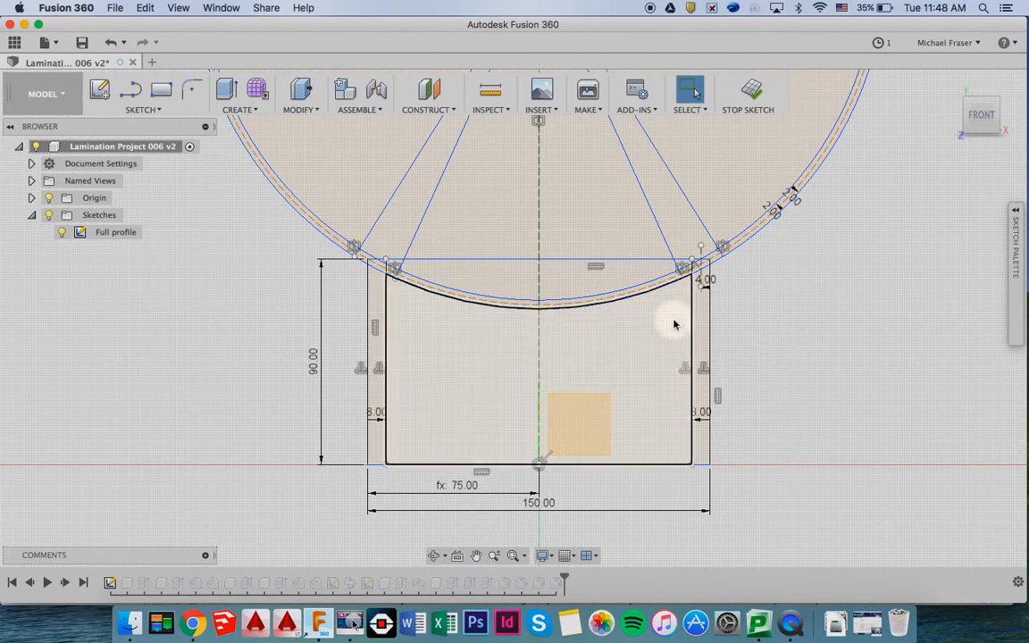
left_click(300, 219)
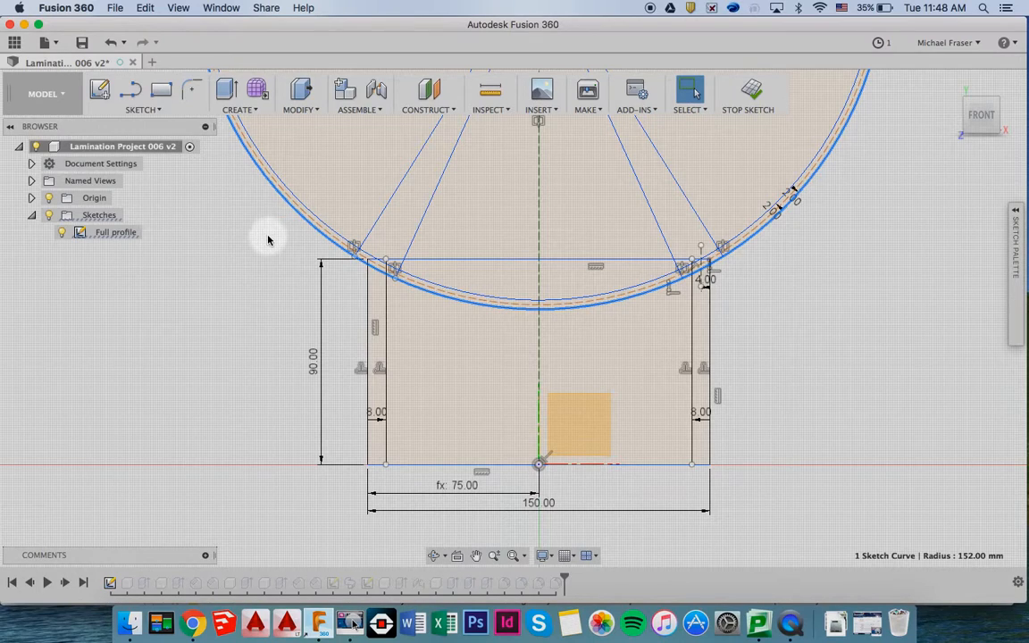
right_click(268, 240)
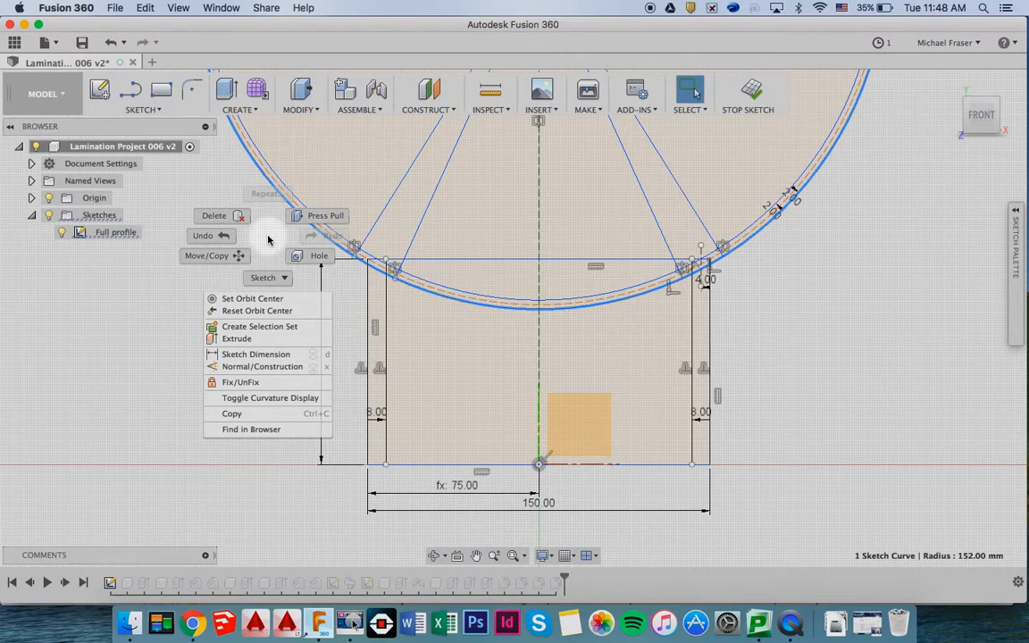
key("Escape")
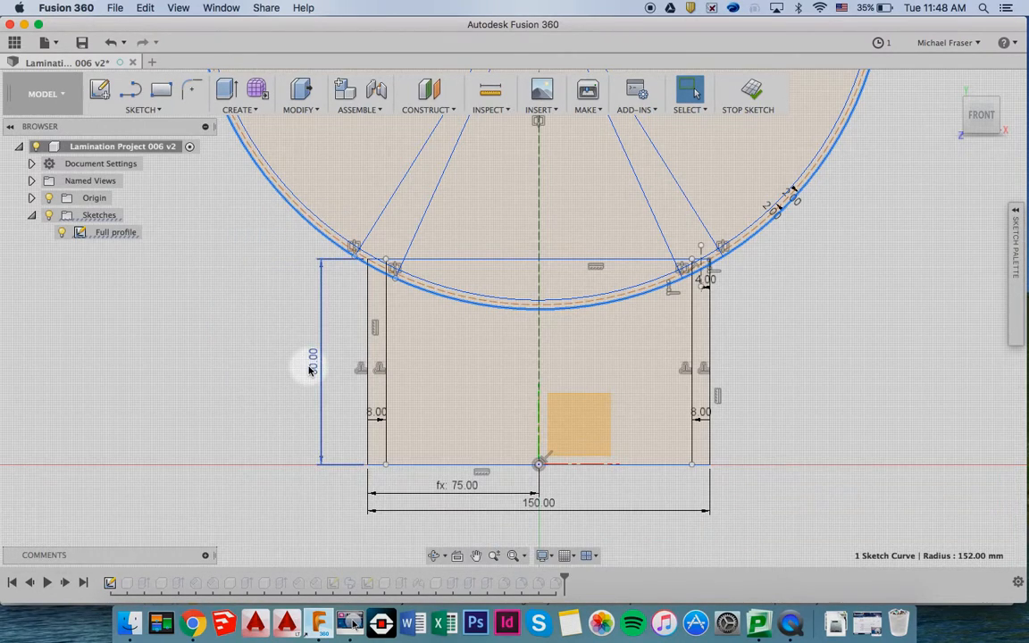
right_click(260, 307)
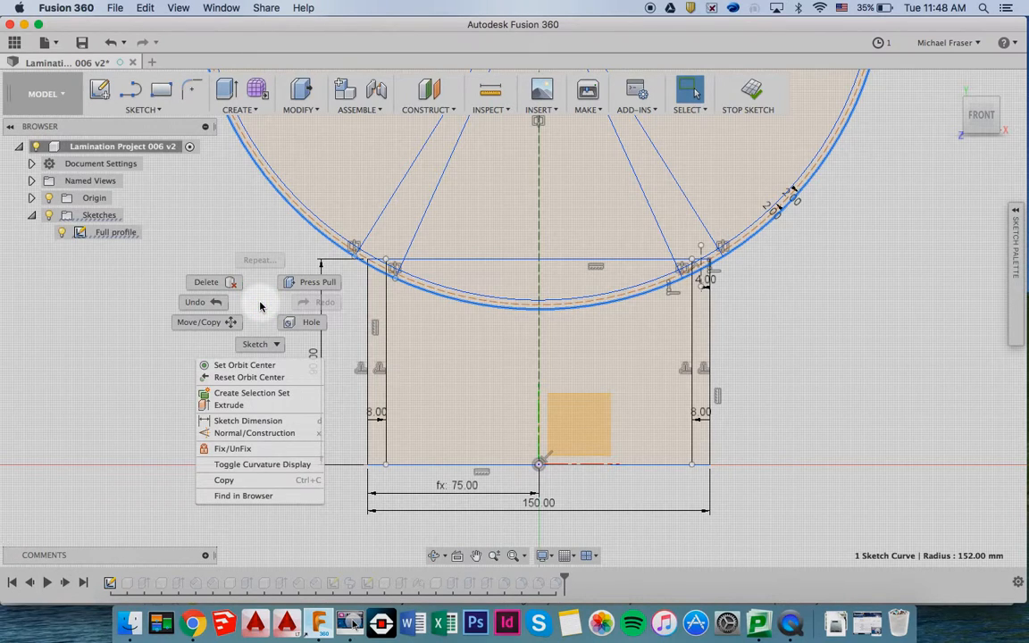
key("Escape")
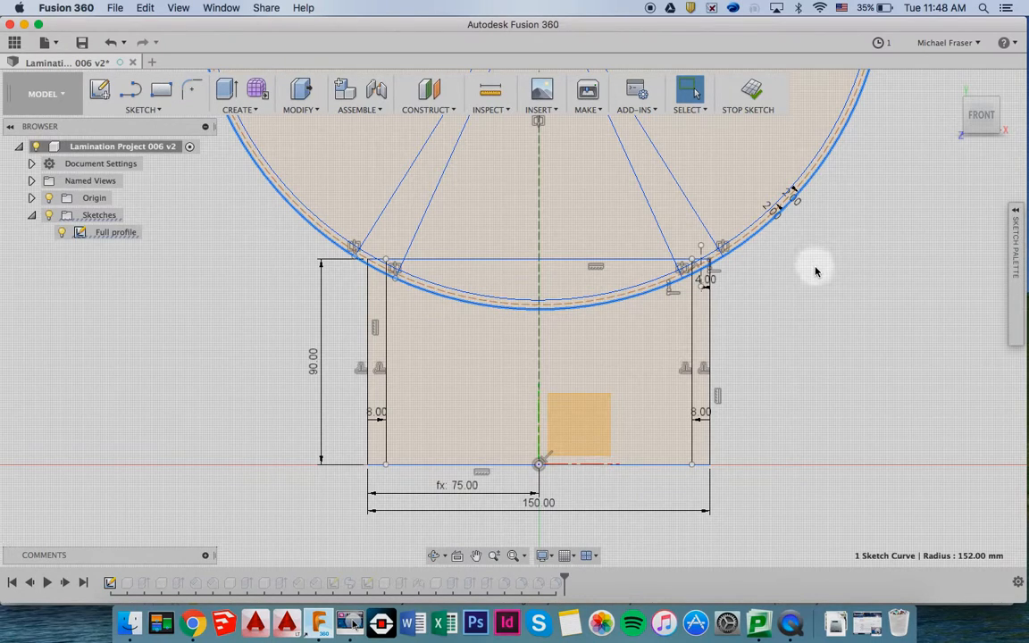
- Try trimming the outer circle outside the box profile, and undo the trim
key("Delete")
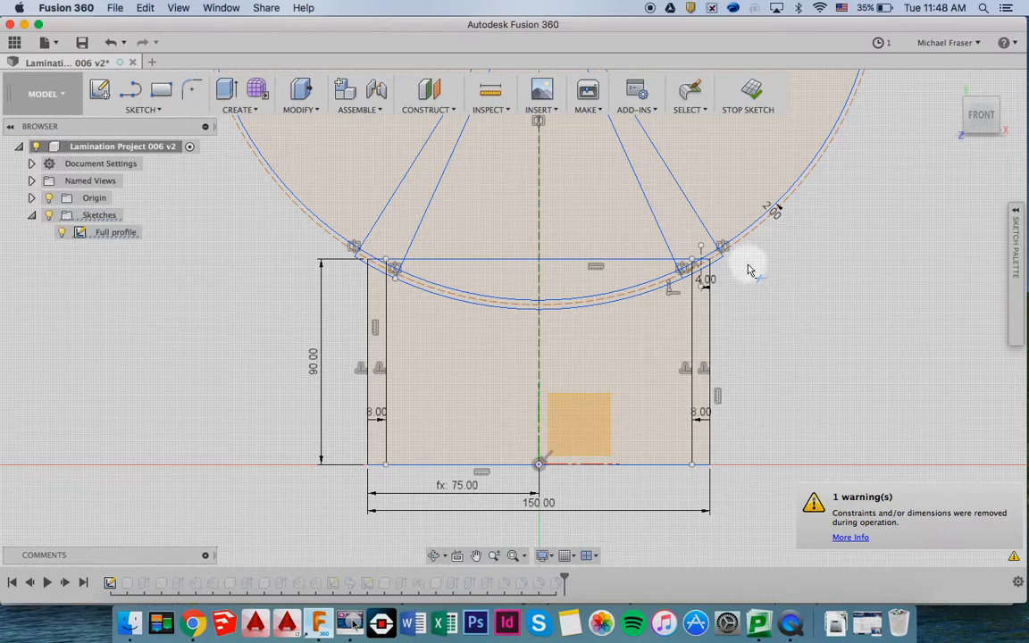
key("super+z")
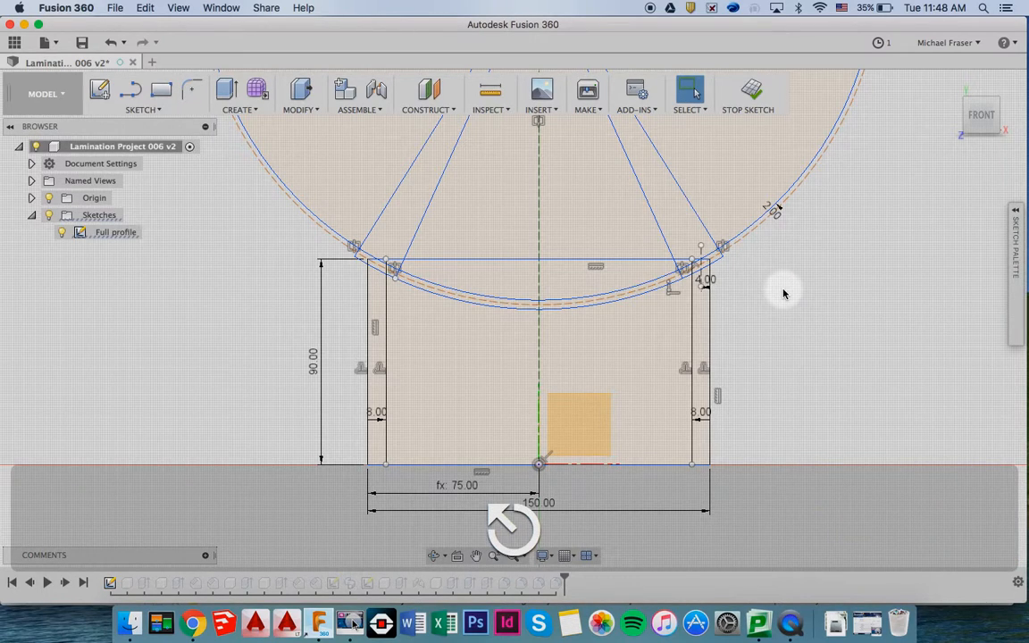
key("super+z")
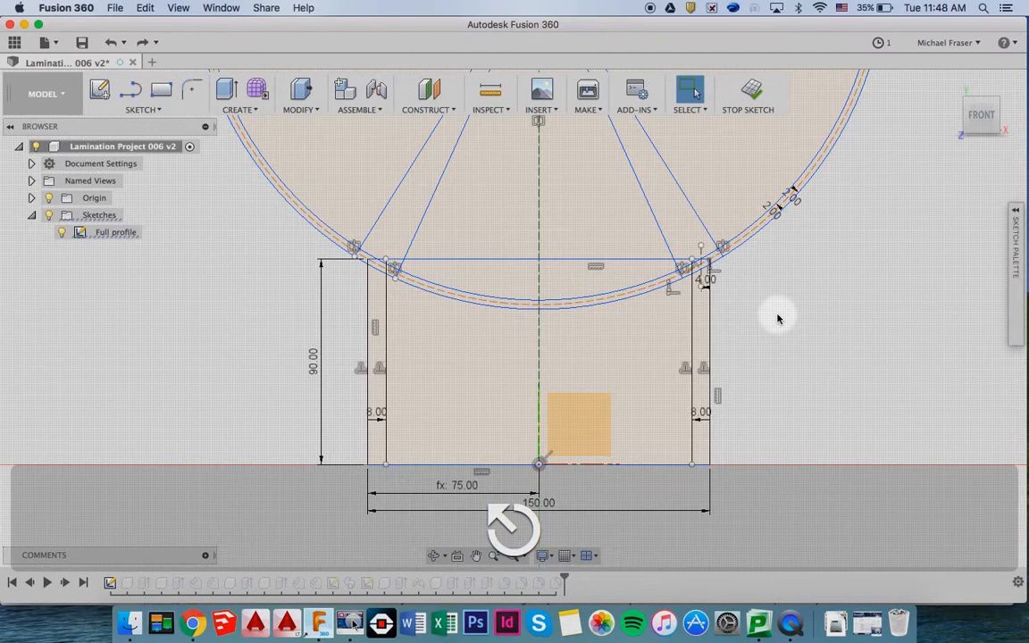
- Trim the outermost circle beyond the two outer radial lines, keeping only its lower arc above the box profile
key("t")
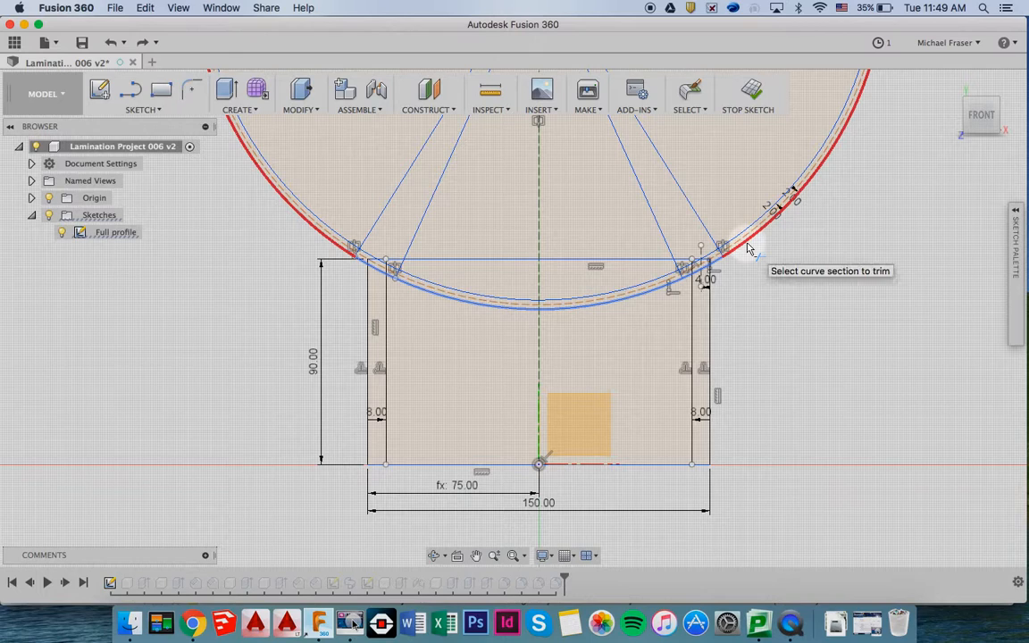
left_click(749, 247)
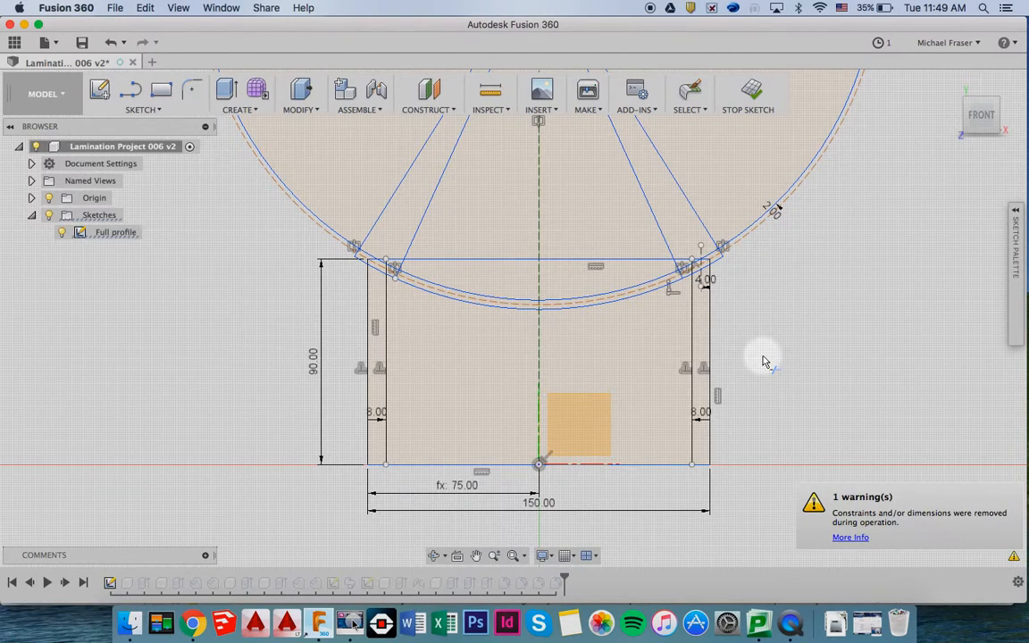
key("Escape")
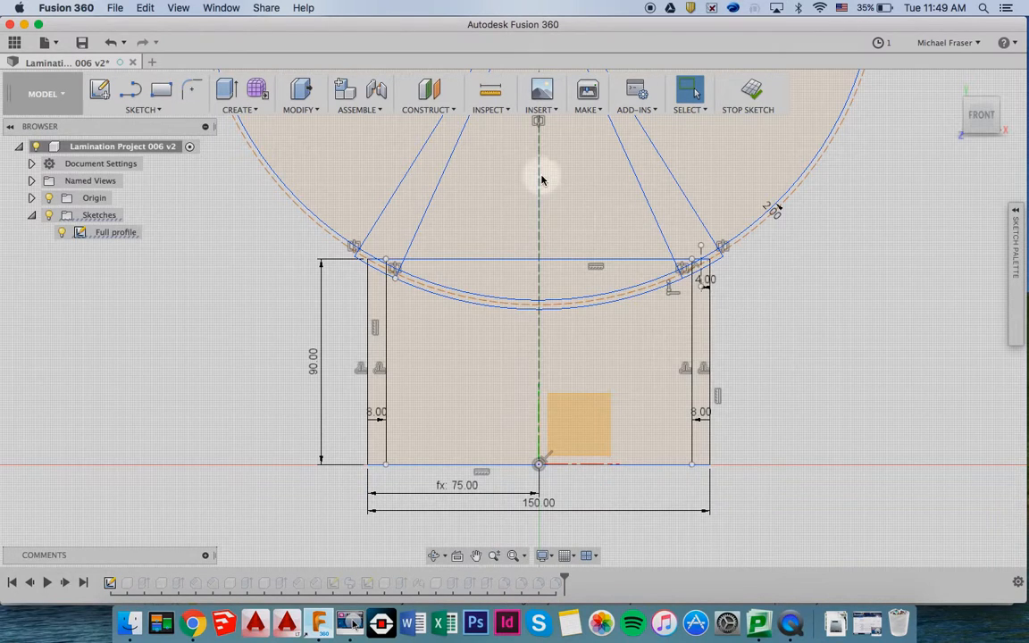
- Measure the length of the trimmed outer arc along the underside of the curved top
left_click(501, 112)
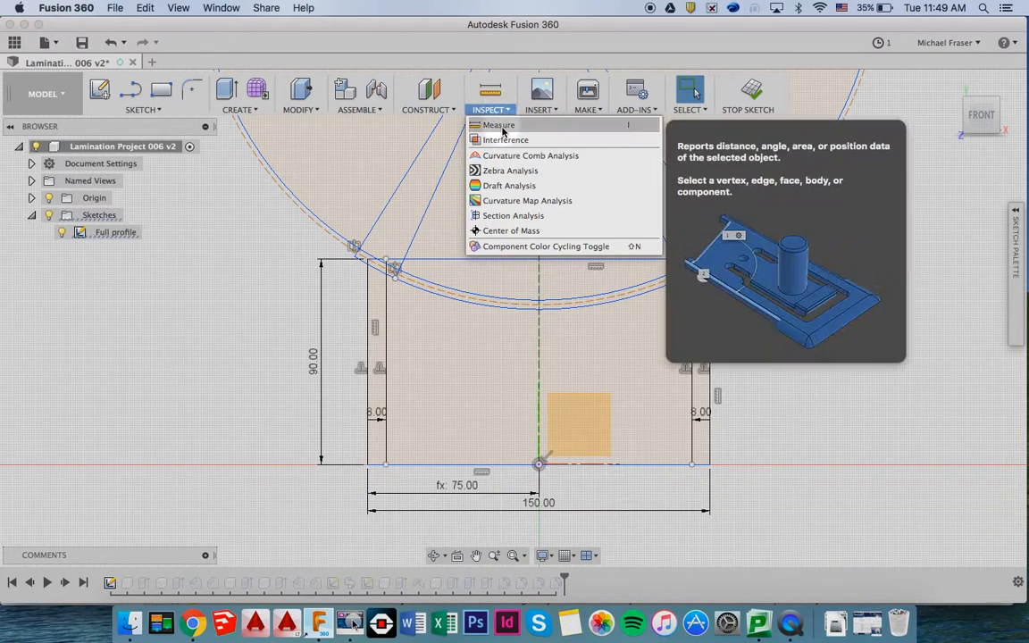
key("i")
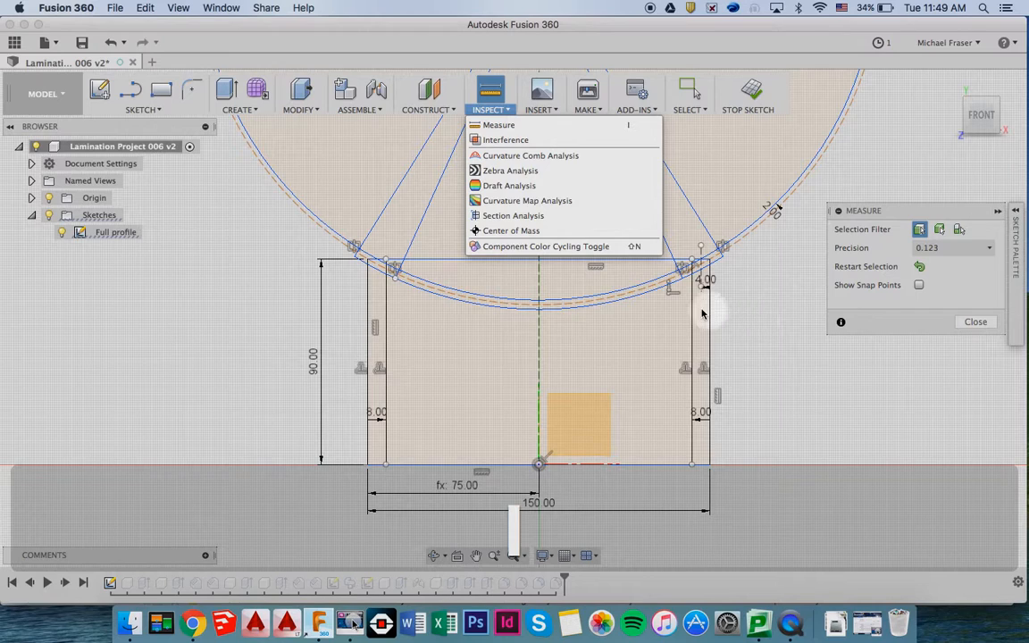
left_click(648, 295)
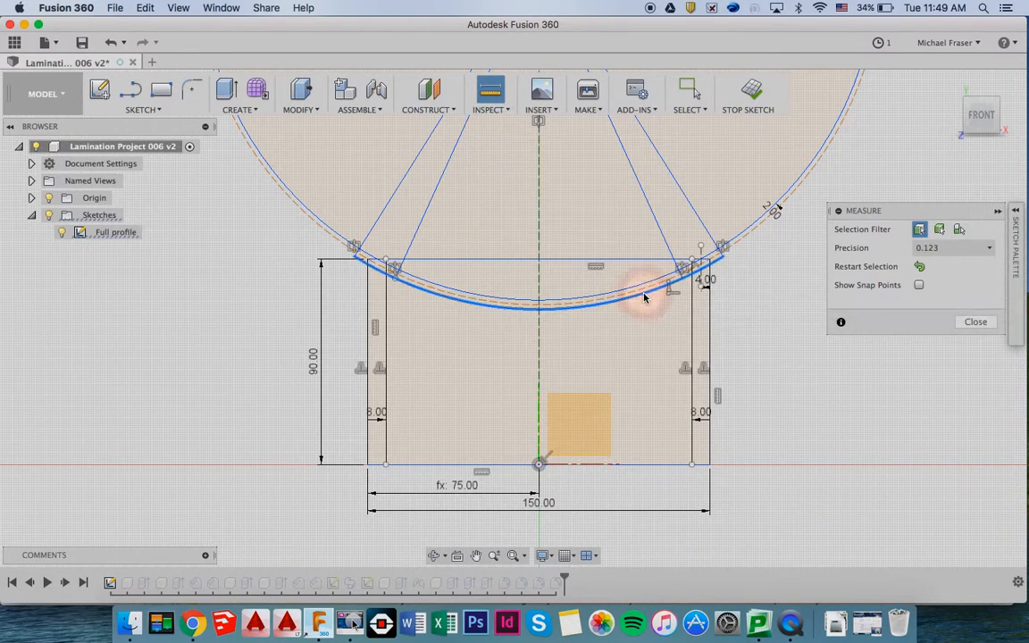
scroll(941, 287, "down", 3)
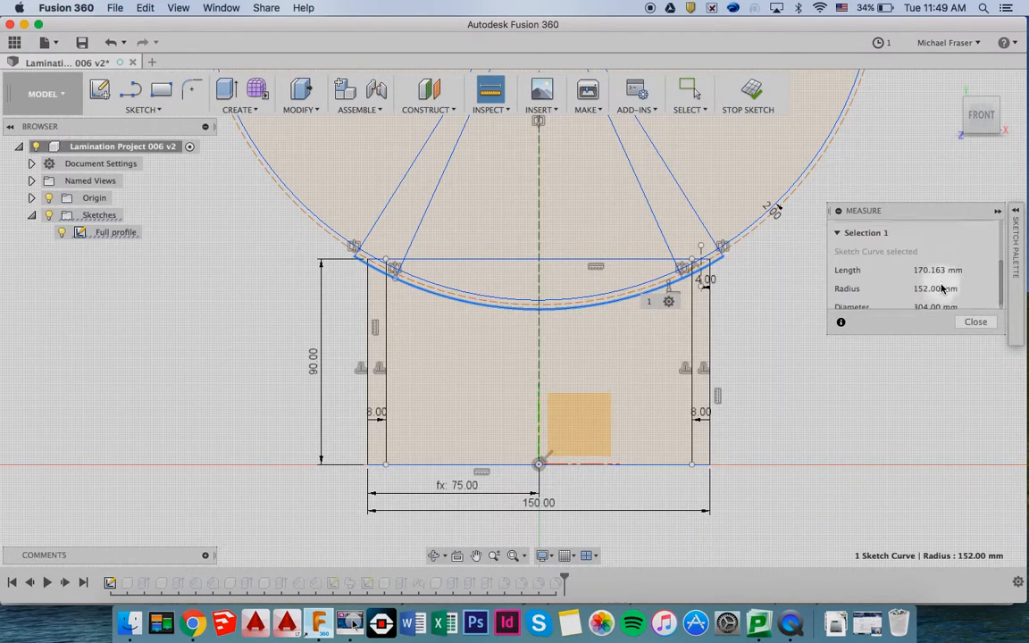
left_click(918, 263)
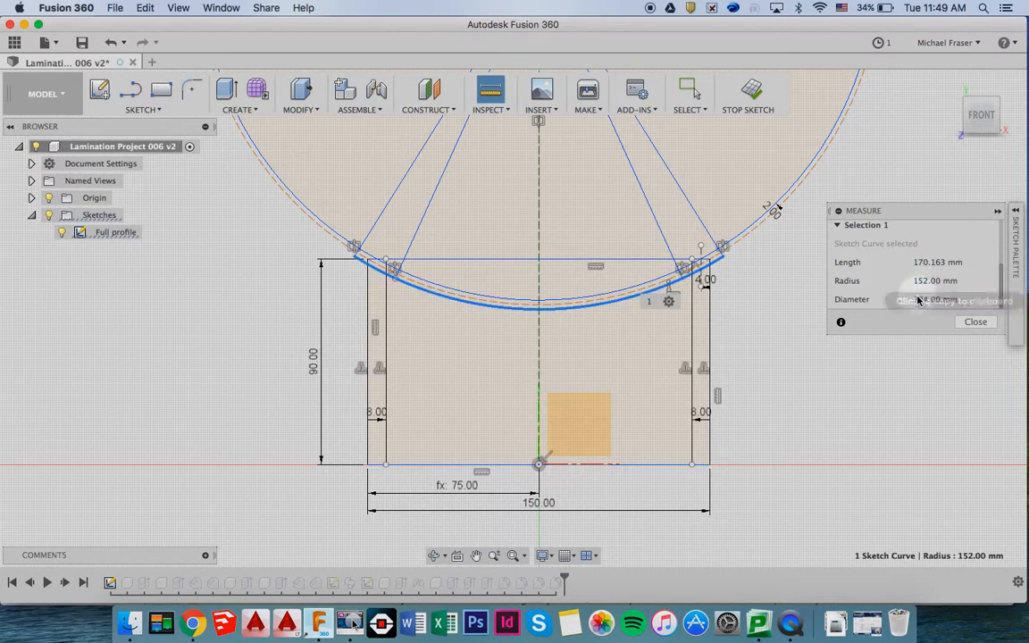
left_click(900, 266)
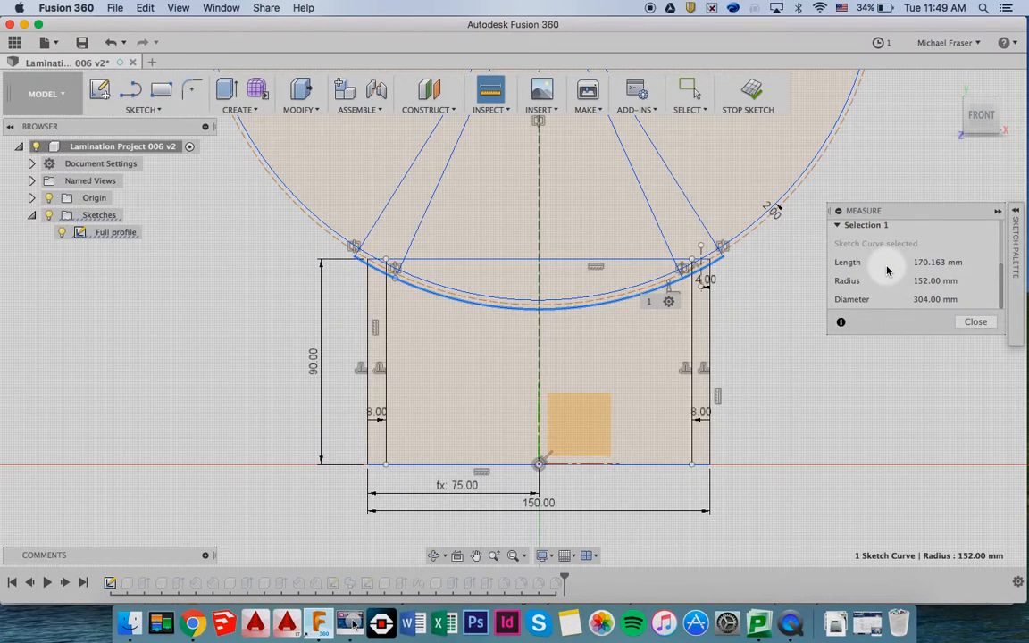
- Undo the trim of the outermost circle and finish editing the Full profile sketch
key("super+z")
key("super+z")
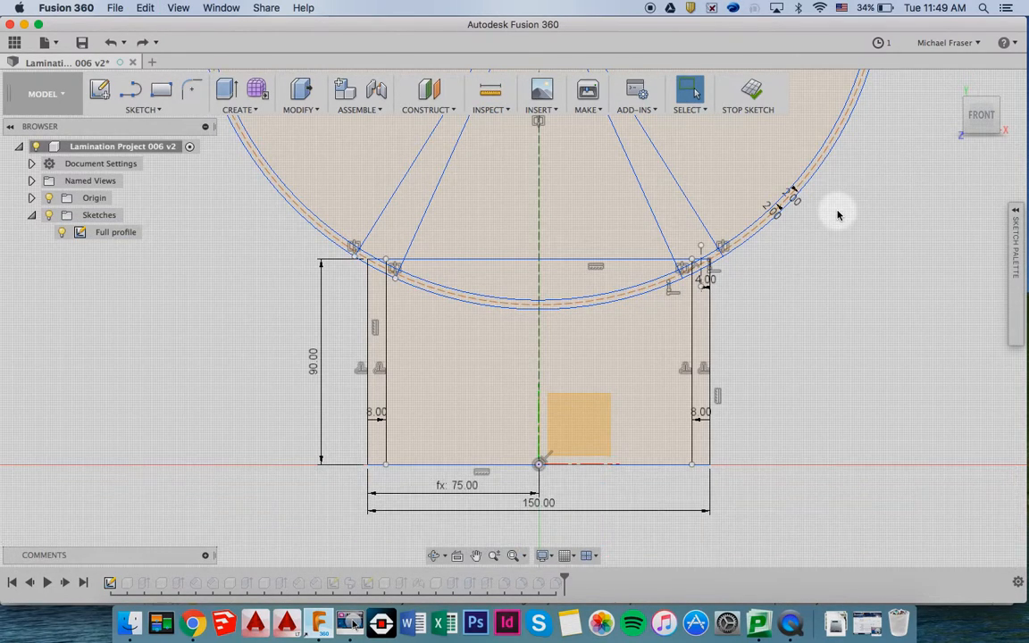
scroll(838, 213, "up", 5)
left_click(751, 92)
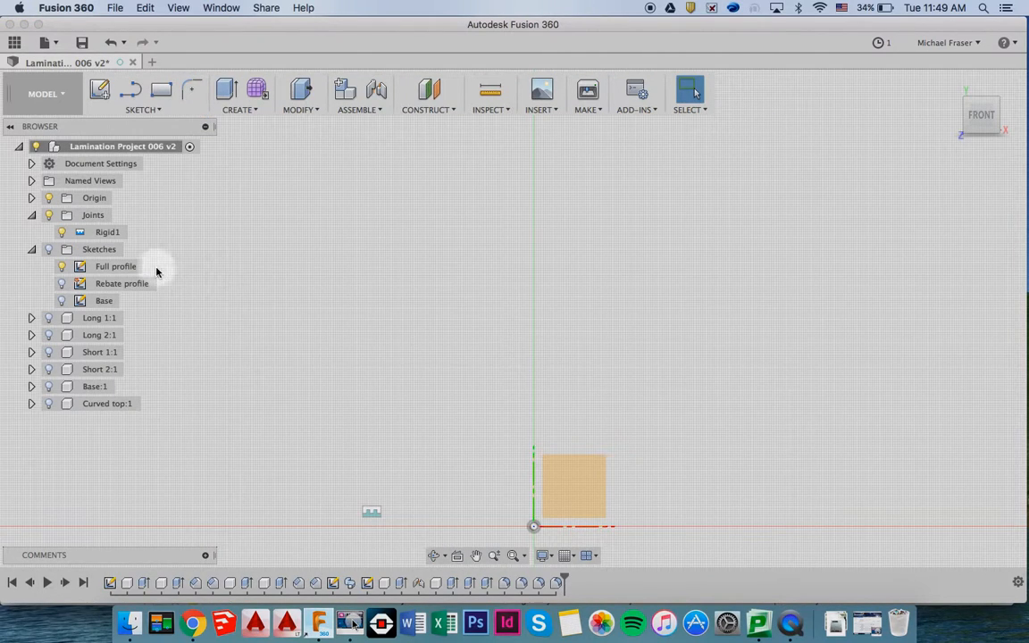
- Create a new sketch on the horizontal XZ origin plane and face it from the top
mouse_move(992, 114)
left_click(950, 83)
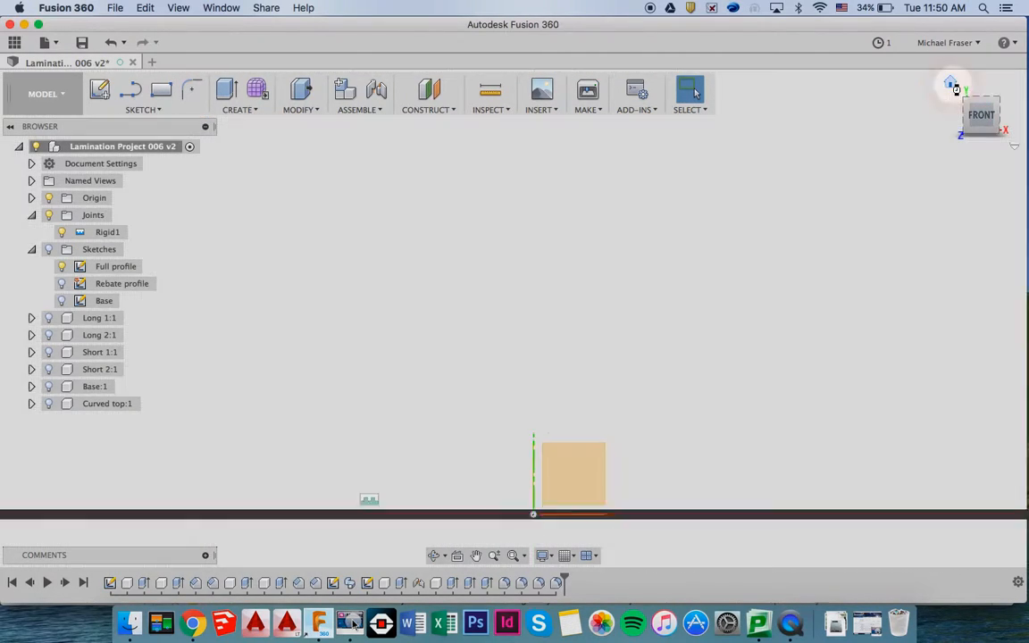
left_click(293, 186)
left_click(153, 109)
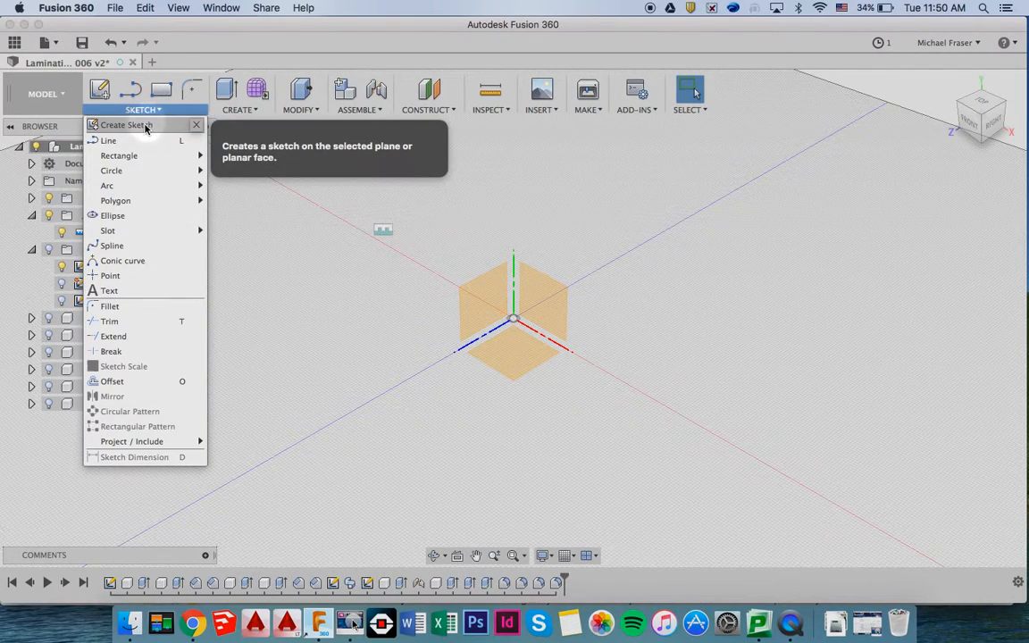
left_click(146, 126)
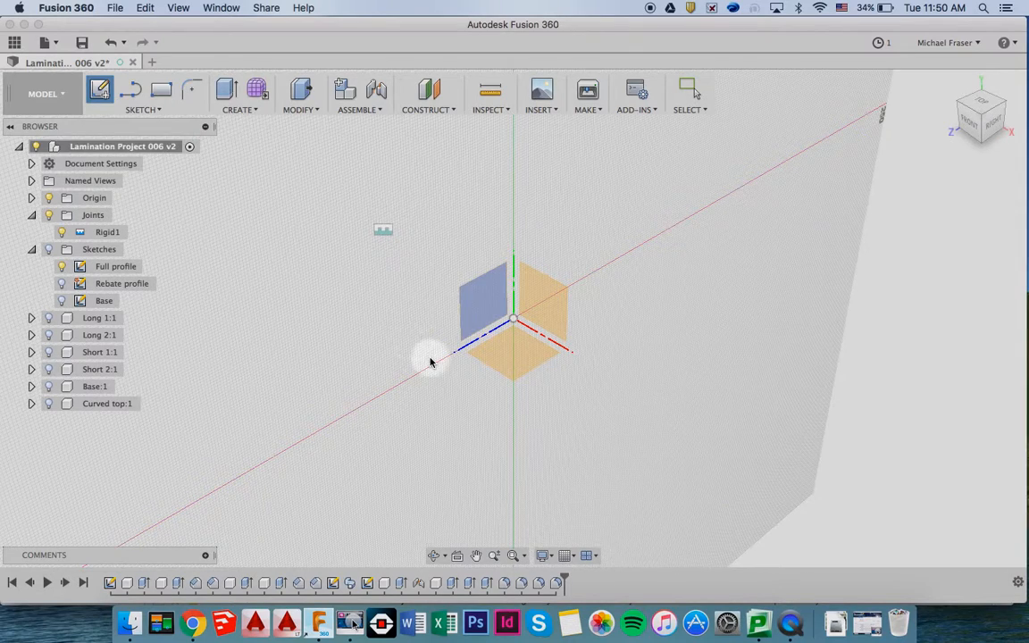
left_click(516, 360)
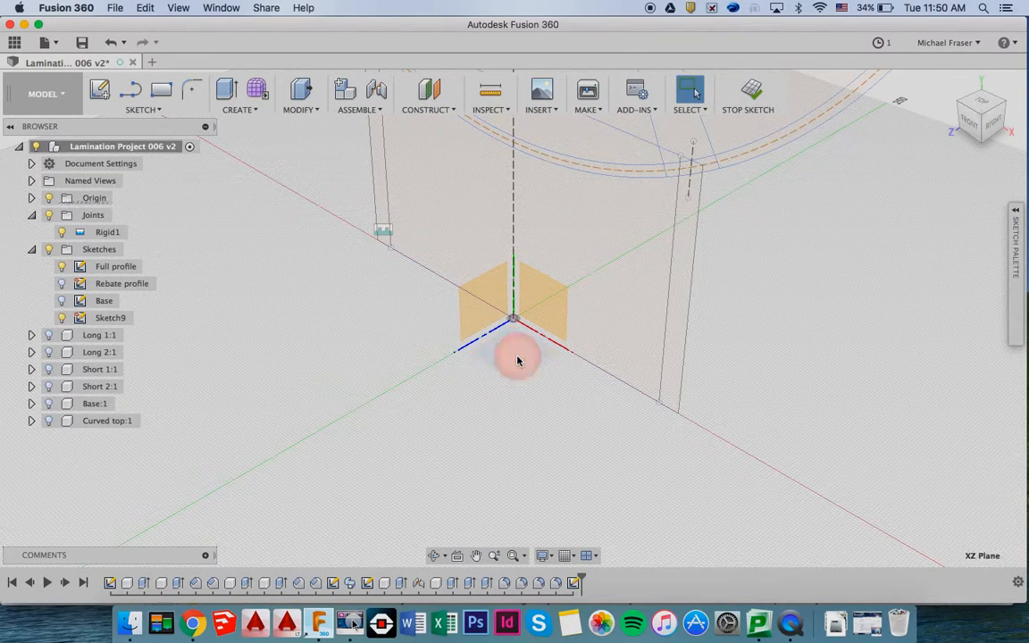
left_click(986, 103)
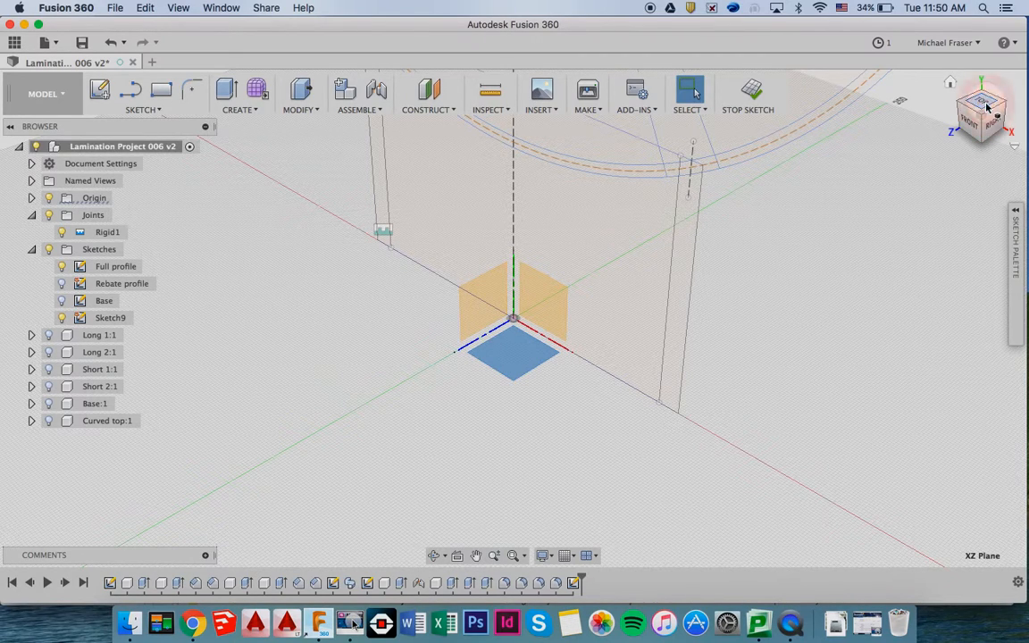
- Draw a center rectangle on the sketch origin, 120 mm high and 170.163 mm wide
left_click(553, 357)
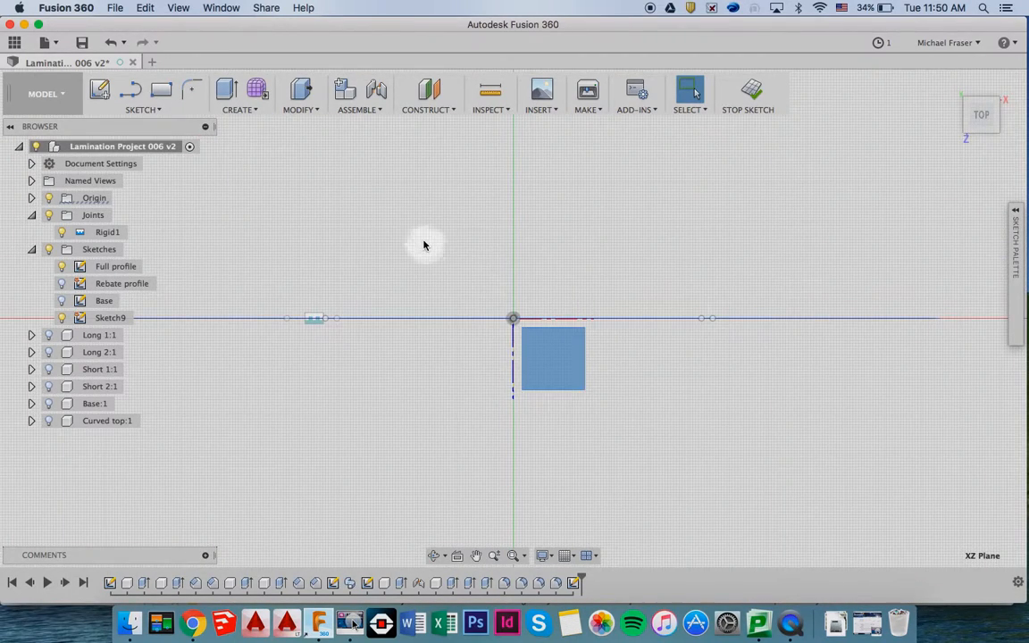
left_click(165, 109)
mouse_move(161, 155)
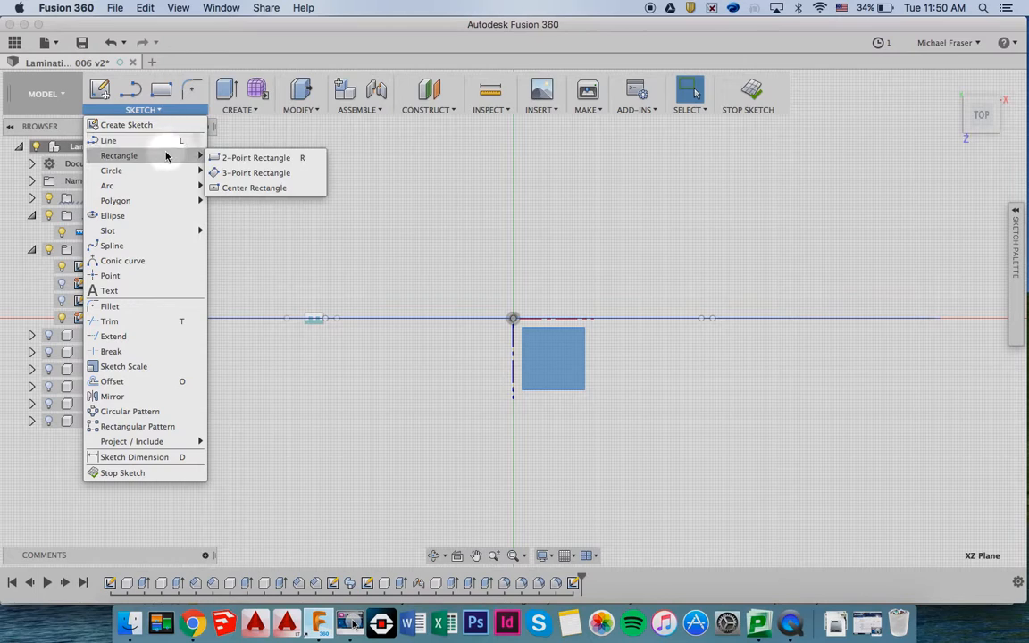
left_click(239, 188)
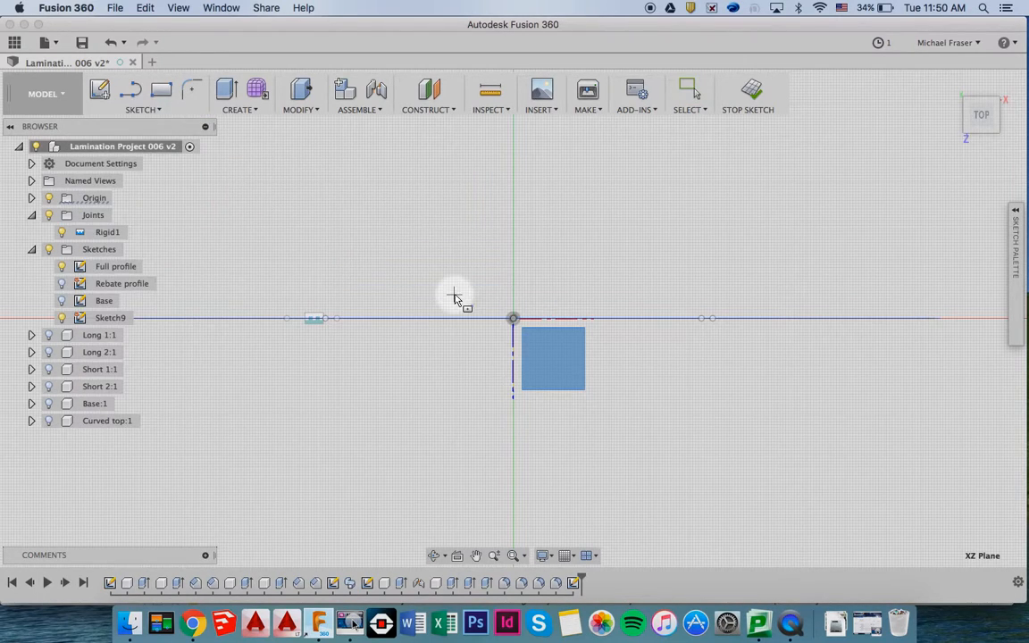
left_click(514, 319)
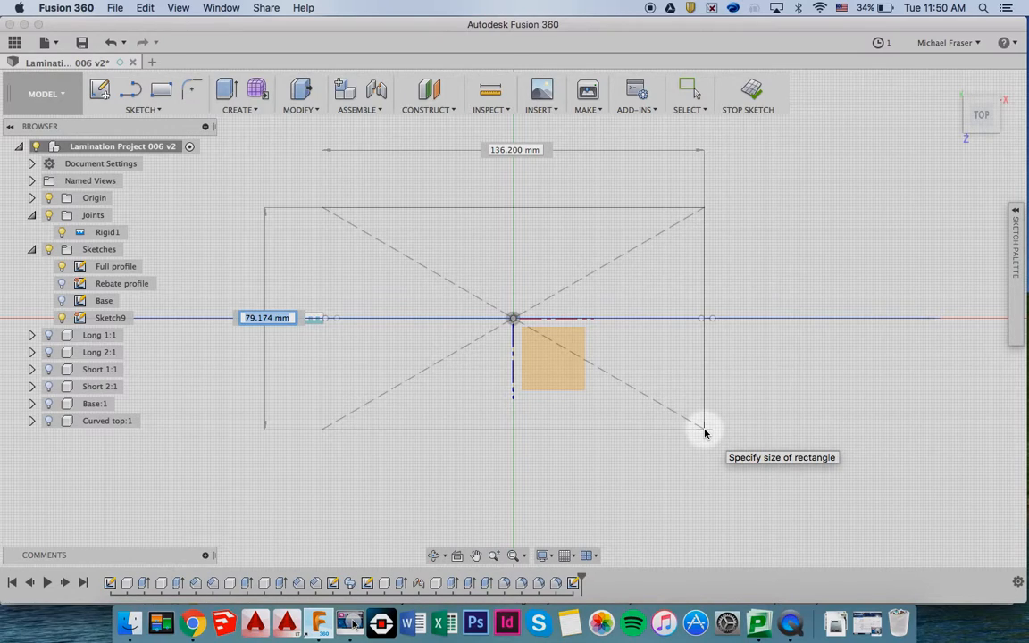
type("120")
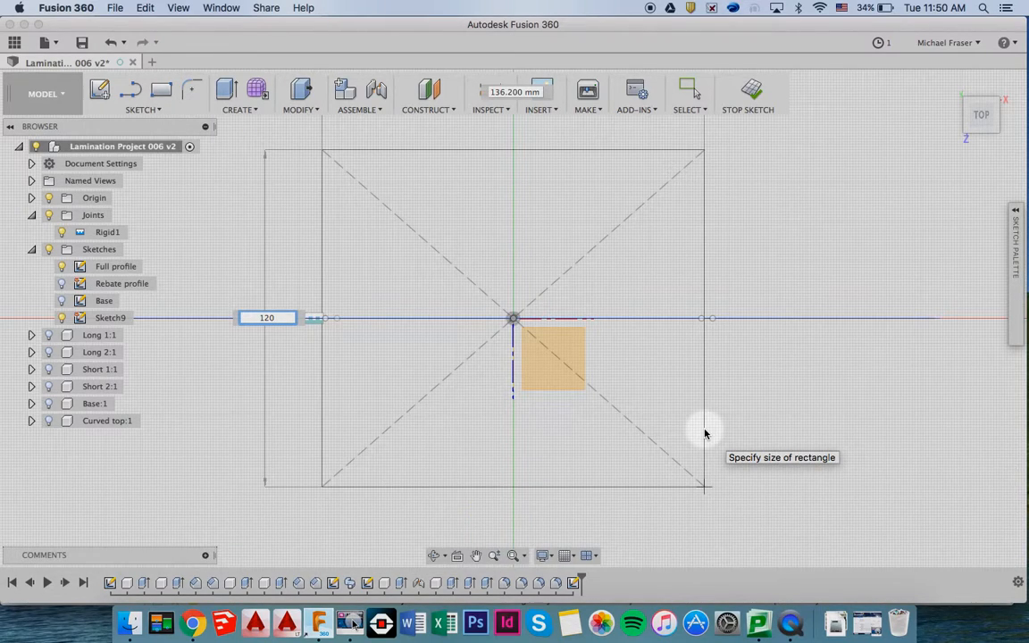
key("Tab")
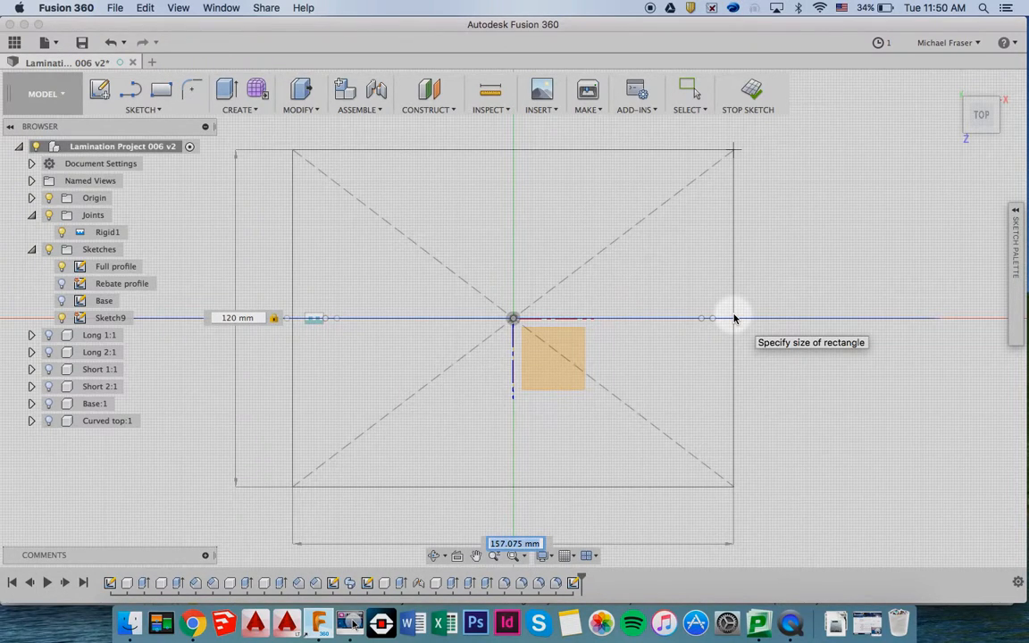
type("170.16")
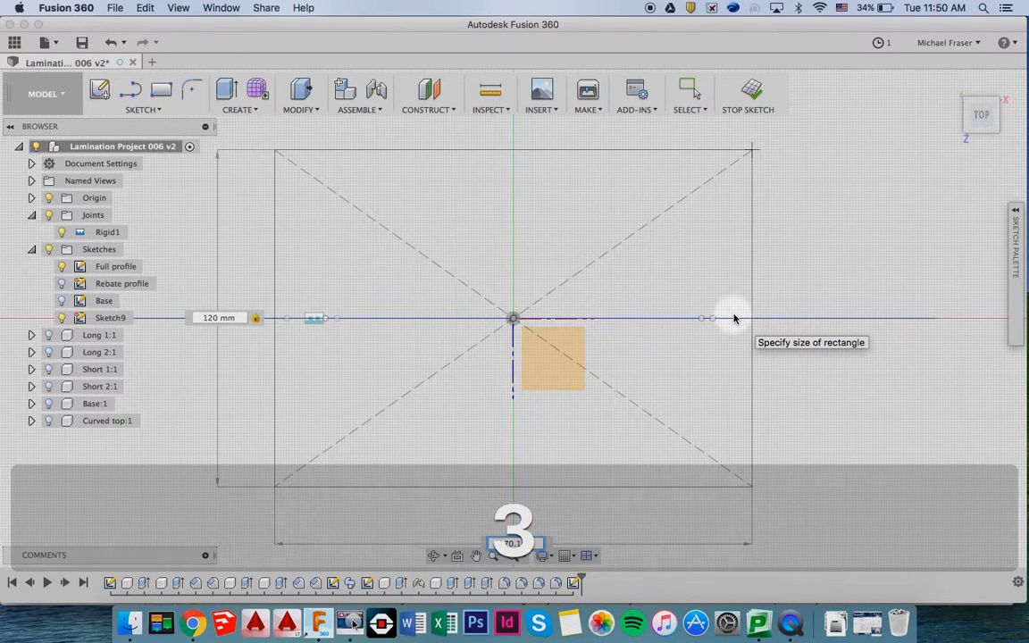
type("3")
key("Return")
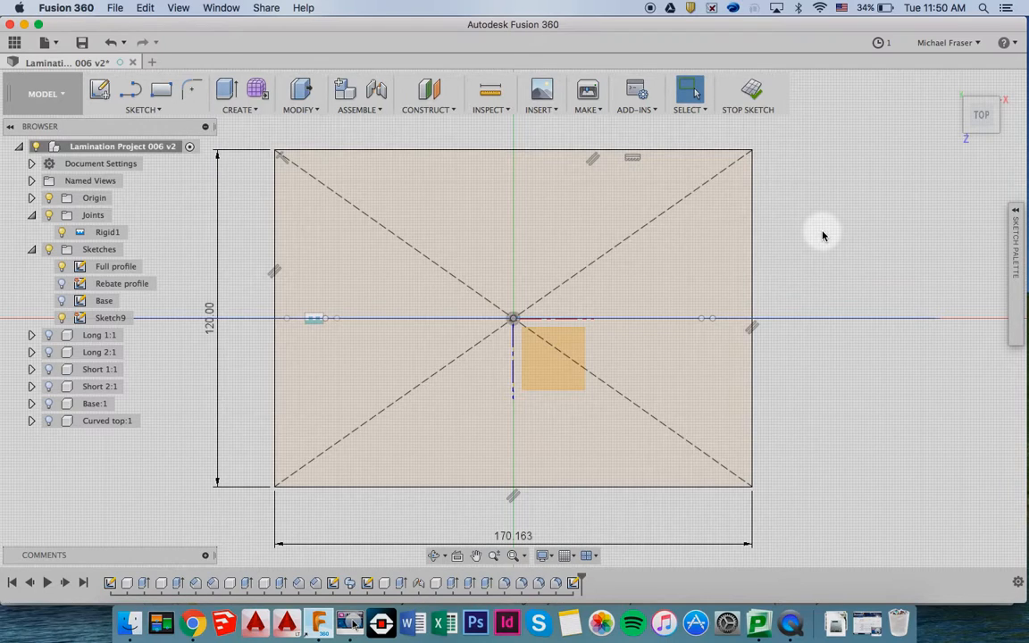
key("Escape")
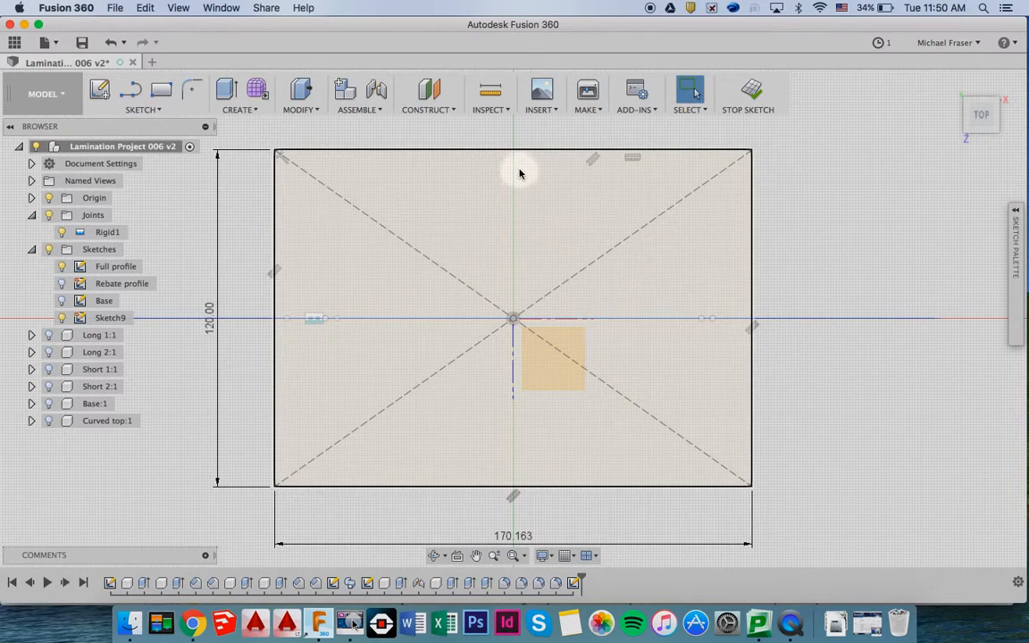
- Offset the whole rectangle outline 20 mm inward
key("o")
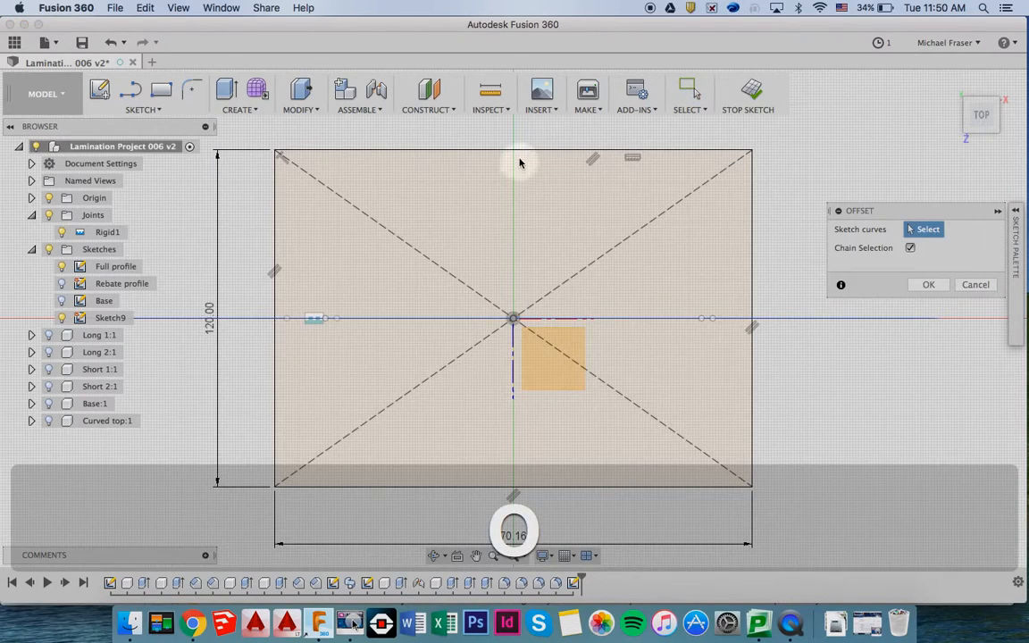
left_click(519, 150)
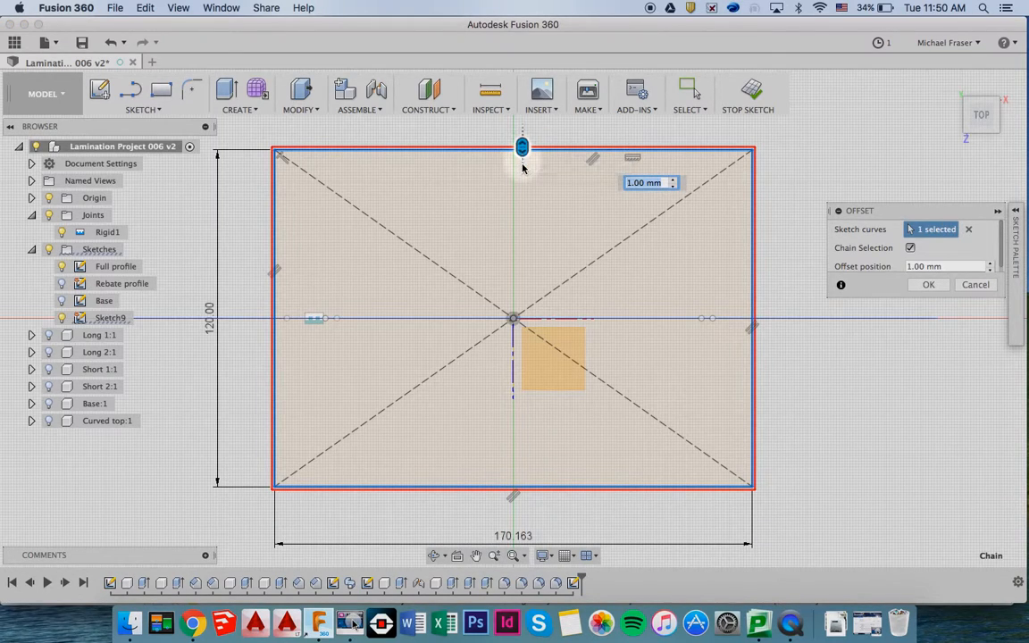
type("20")
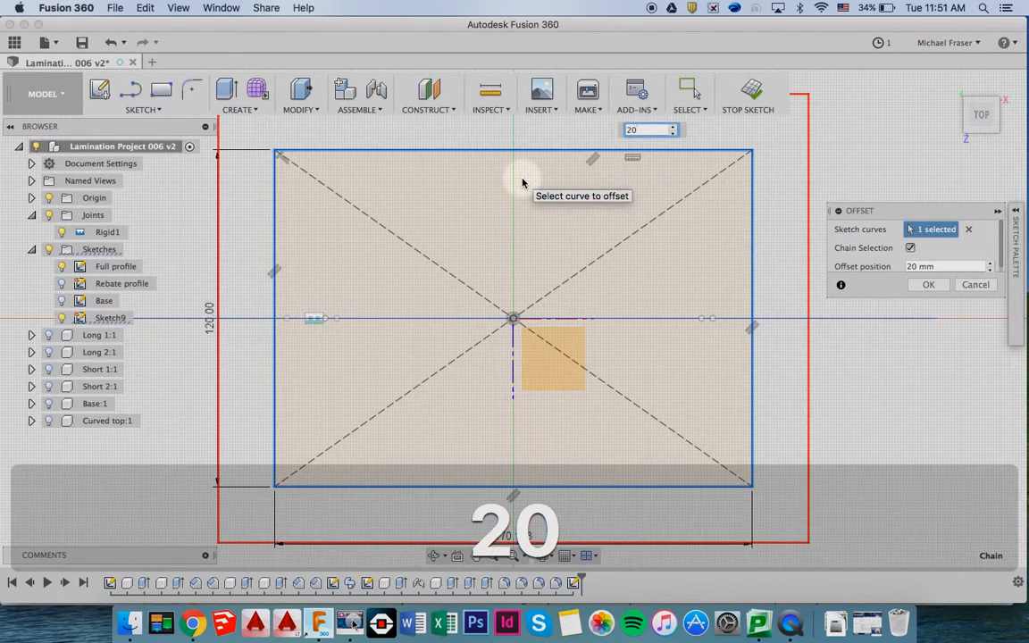
left_click(628, 133)
type("-")
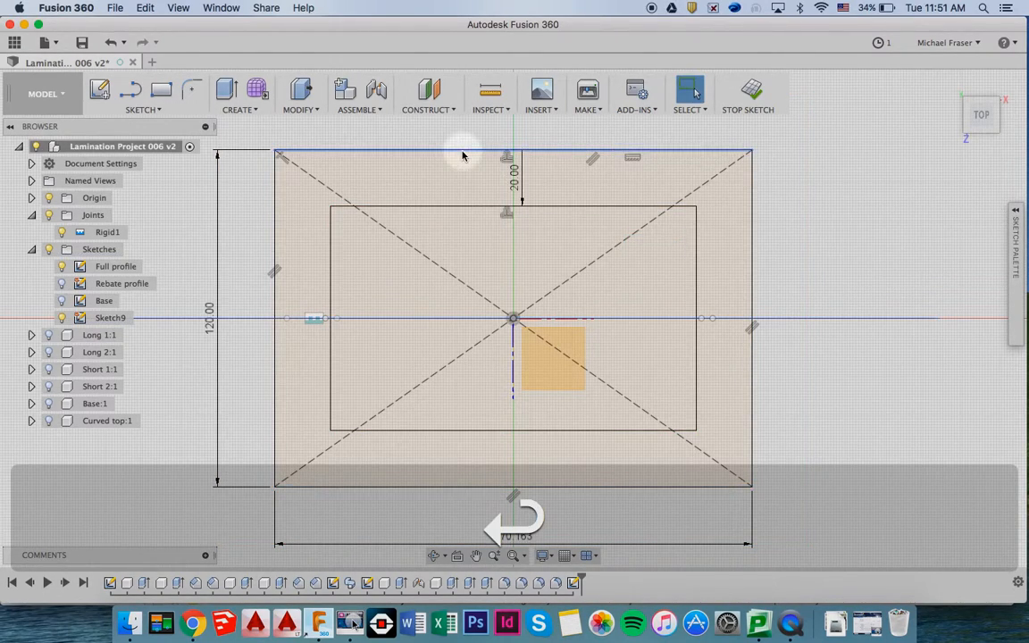
left_click(399, 250)
left_click(311, 198)
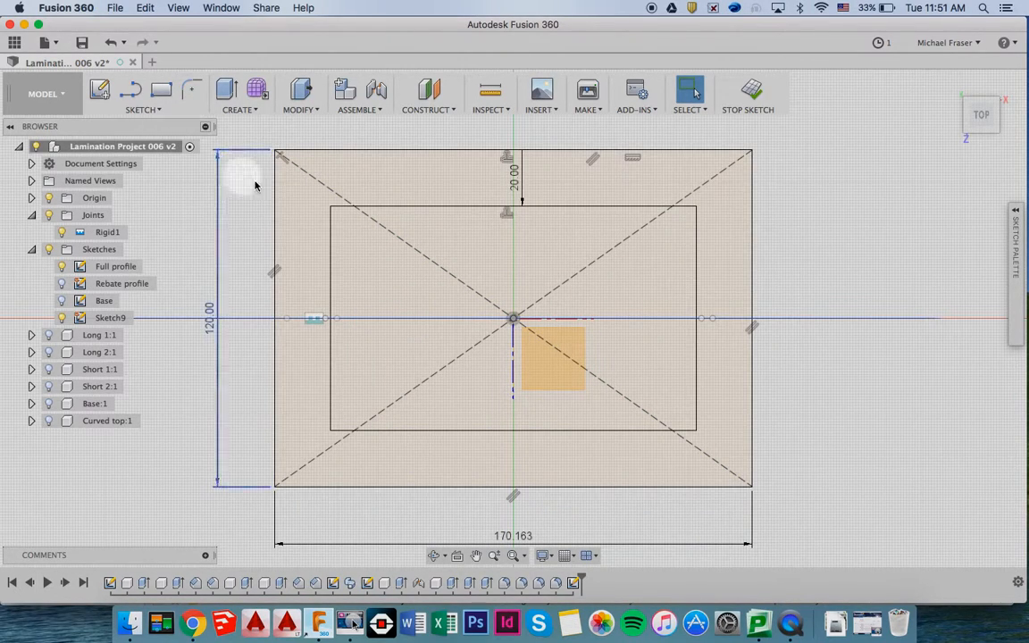
- Fillet the upper-left corner of the inner rectangle with a 5 mm radius
left_click(158, 110)
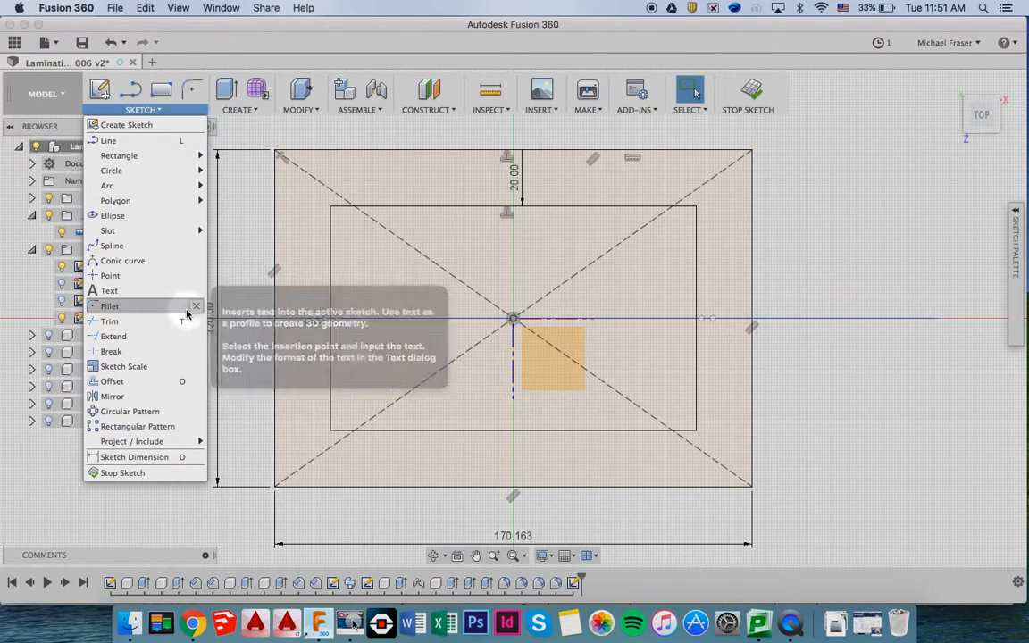
key("Escape")
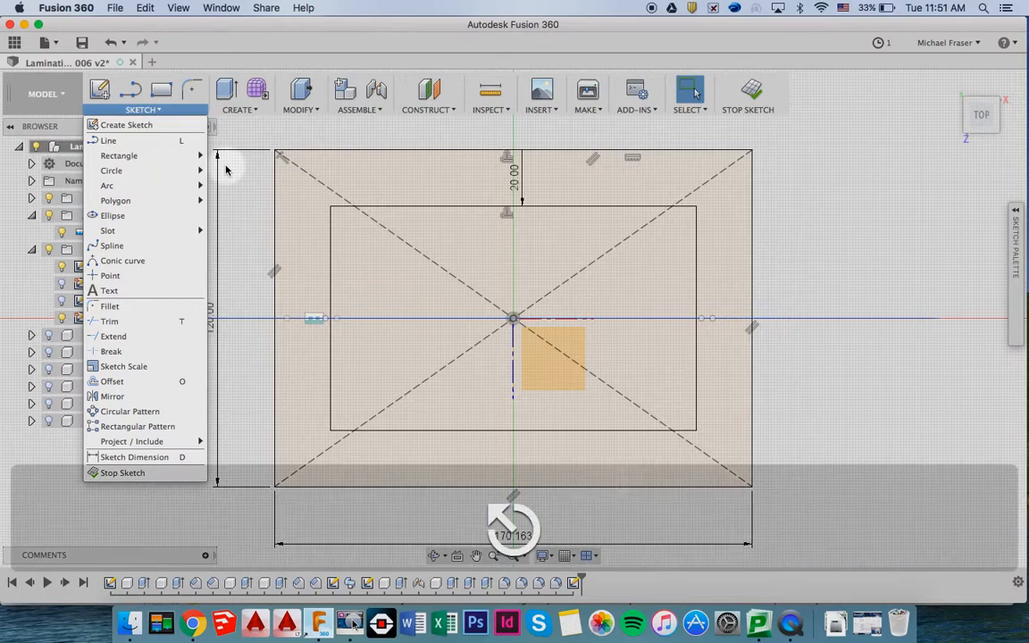
left_click(189, 89)
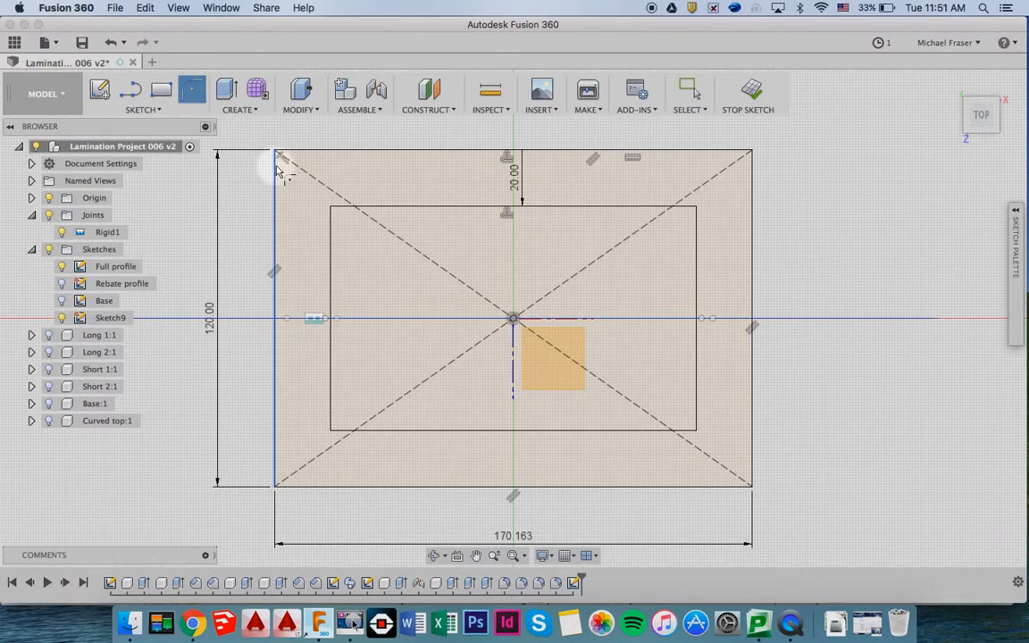
left_click(332, 209)
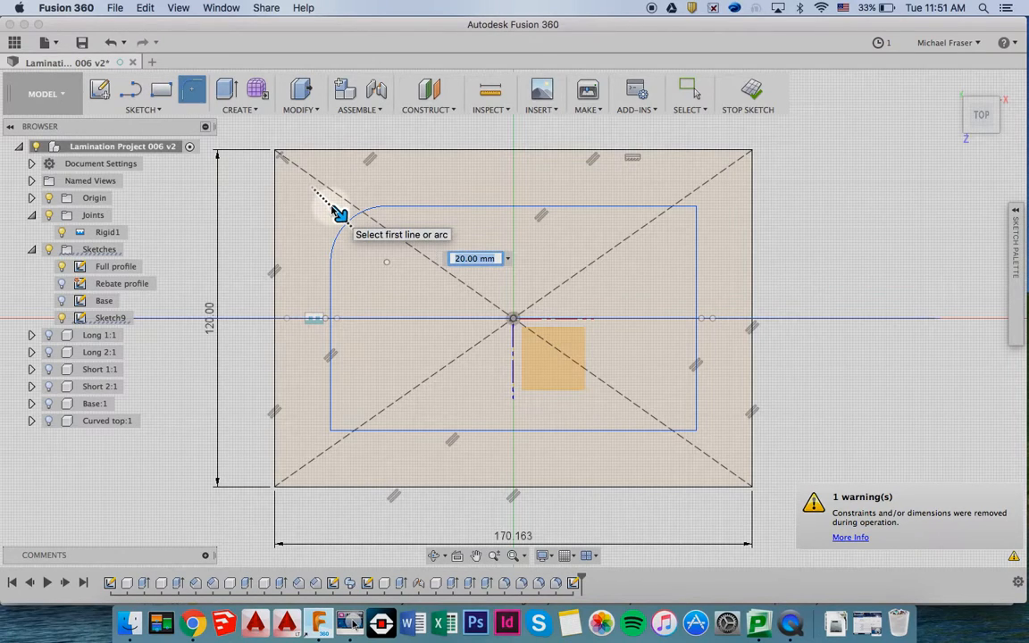
type("5")
key("Return")
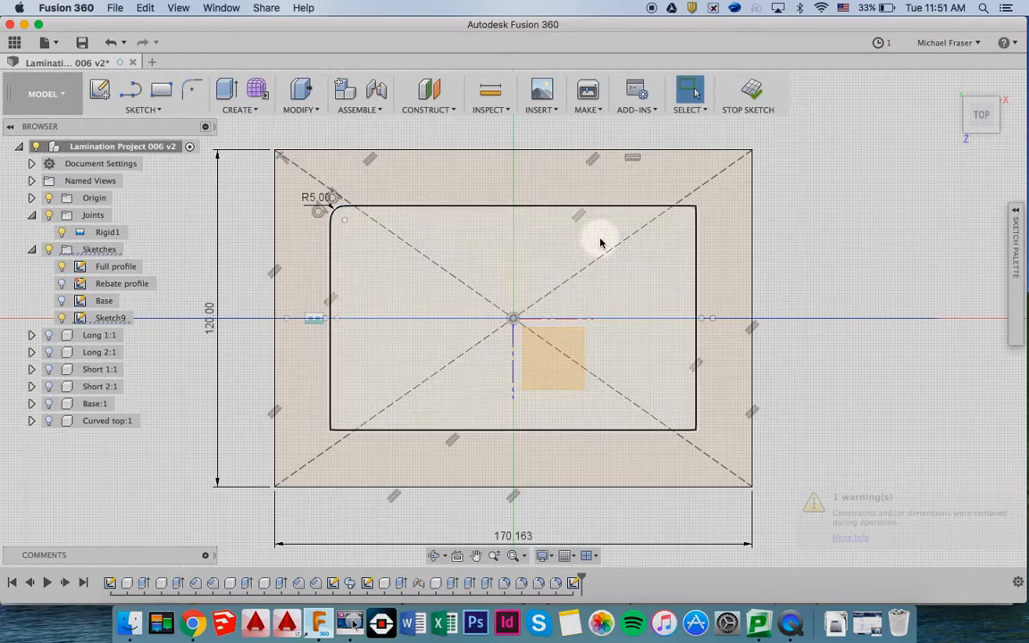
- Fillet the upper-right corner of the inner rectangle with a 5 mm radius
left_click(695, 208)
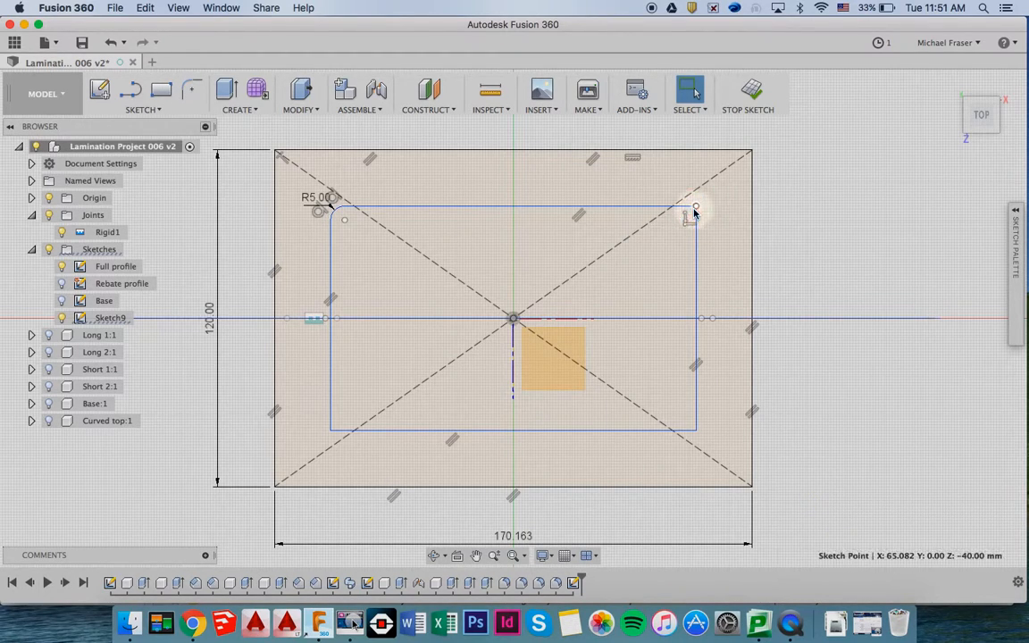
left_click(192, 90)
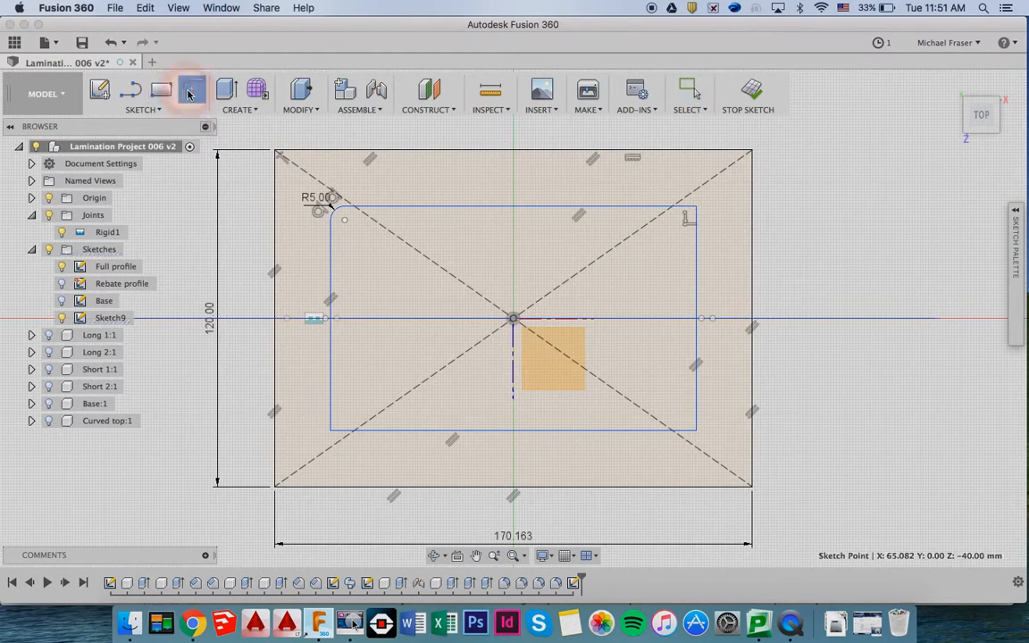
left_click(696, 211)
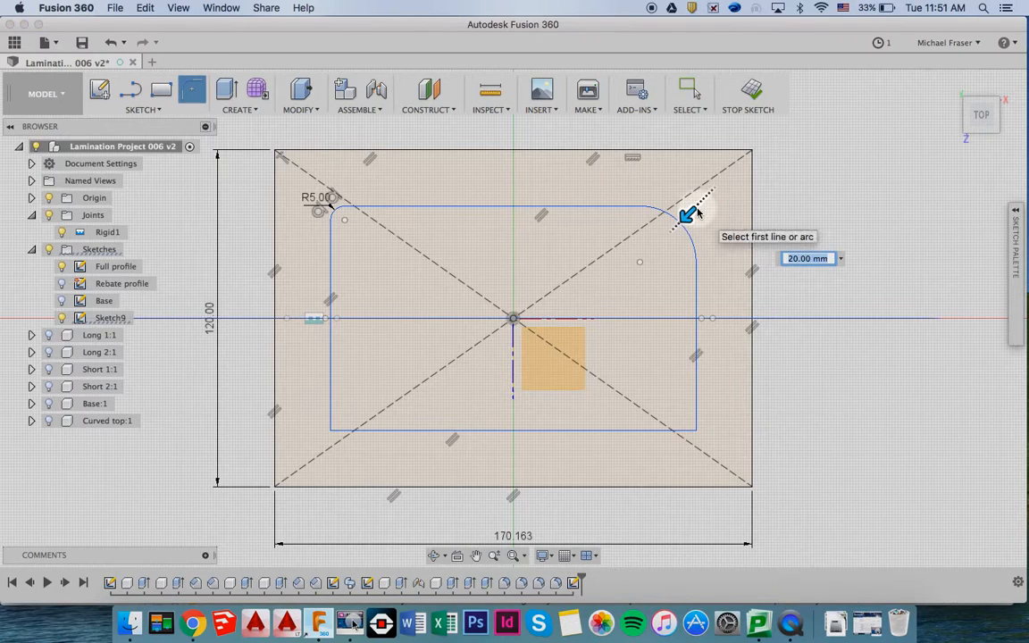
type("5")
key("Return")
- Fillet the two lower corners of the inner rectangle with a 5 mm radius each
left_click(192, 89)
left_click(335, 433)
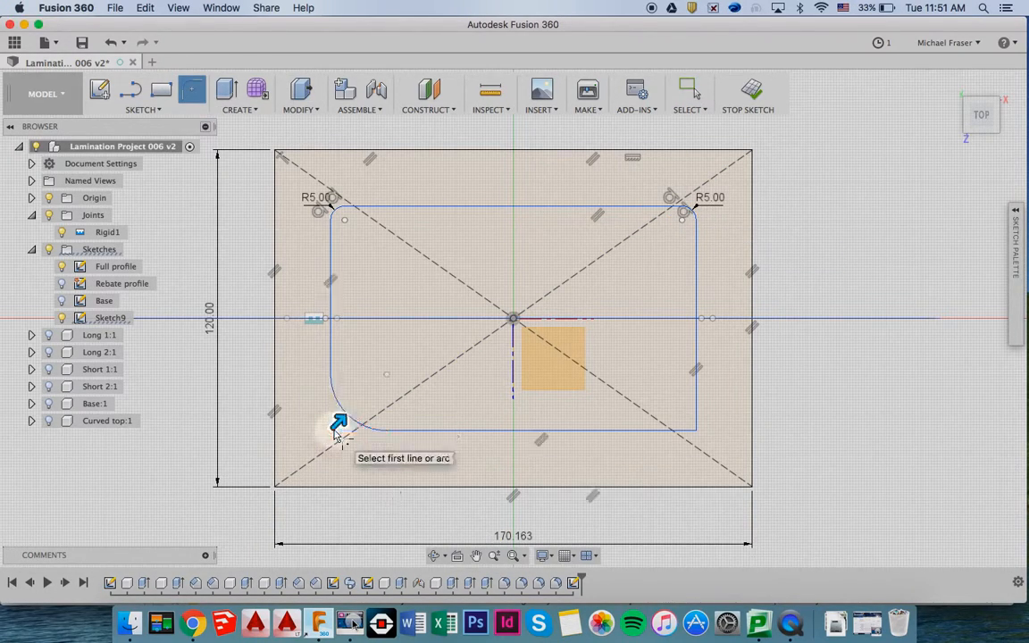
type("5")
key("Return")
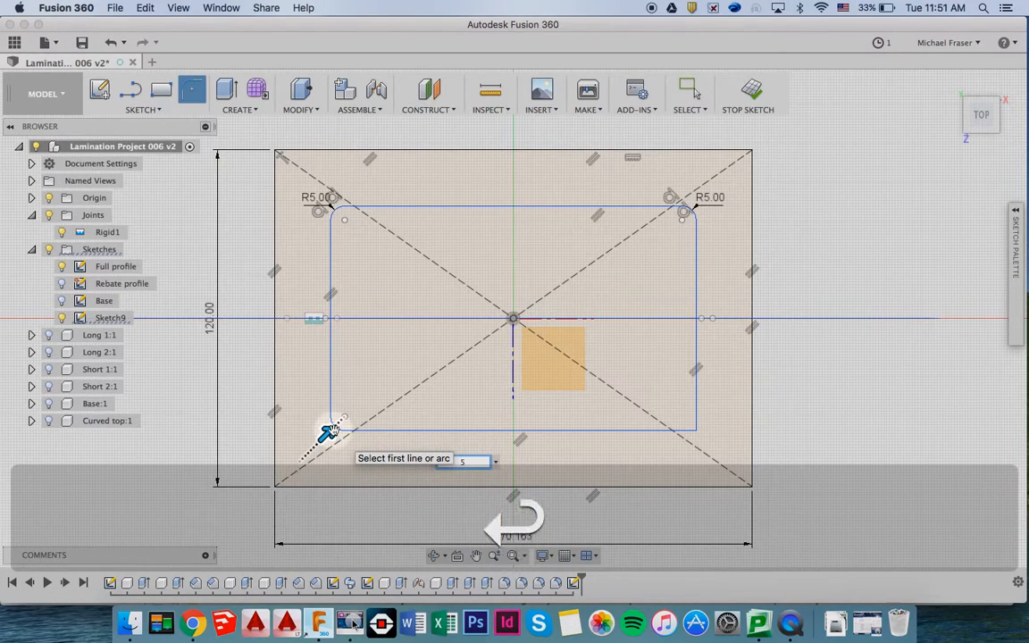
left_click(192, 89)
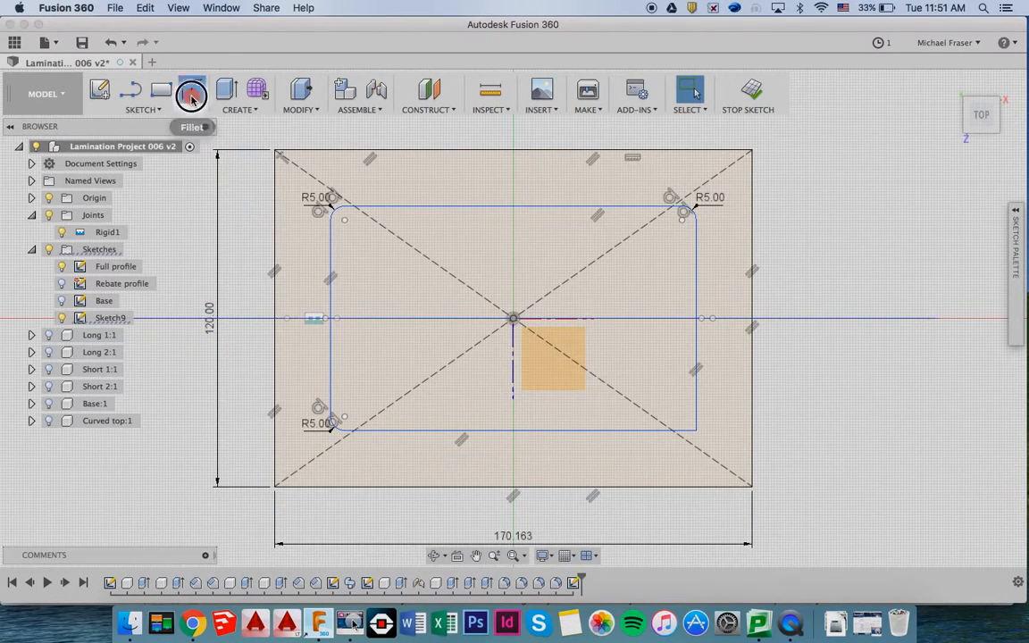
left_click(695, 432)
key("Return")
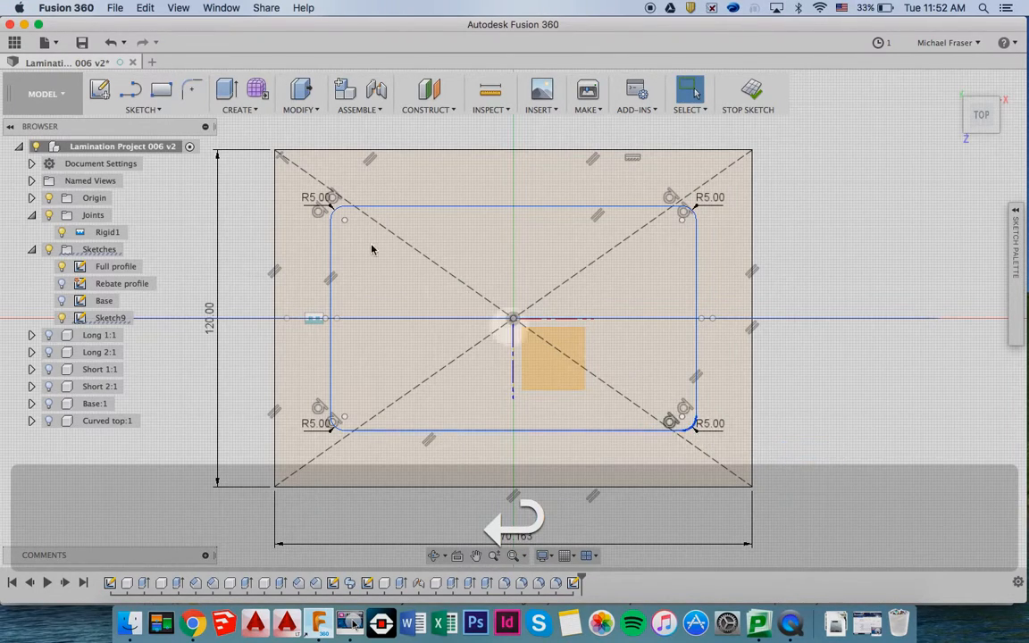
left_click(192, 89)
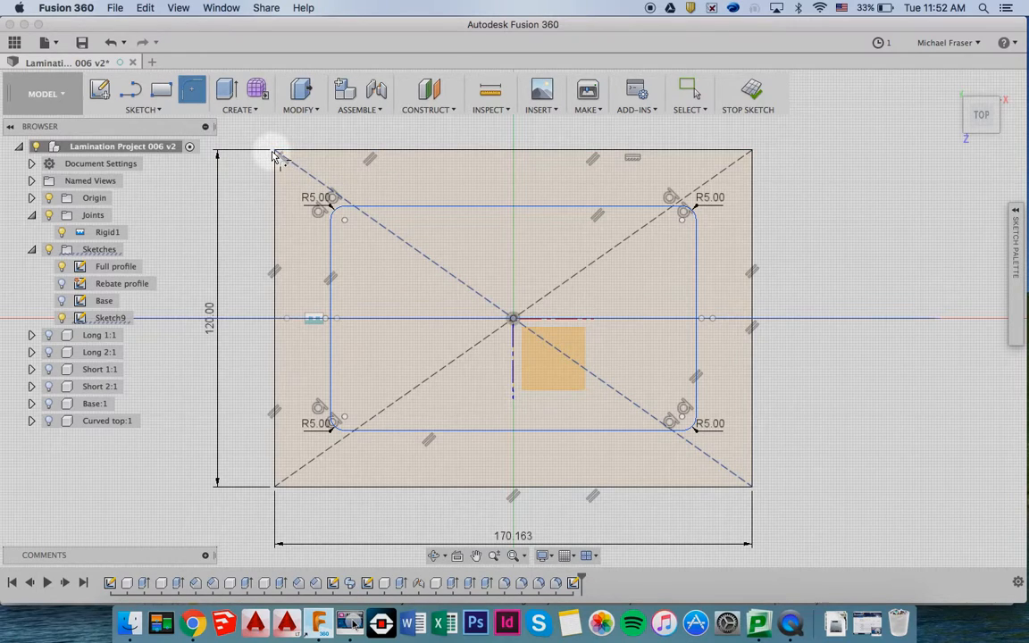
left_click(278, 485)
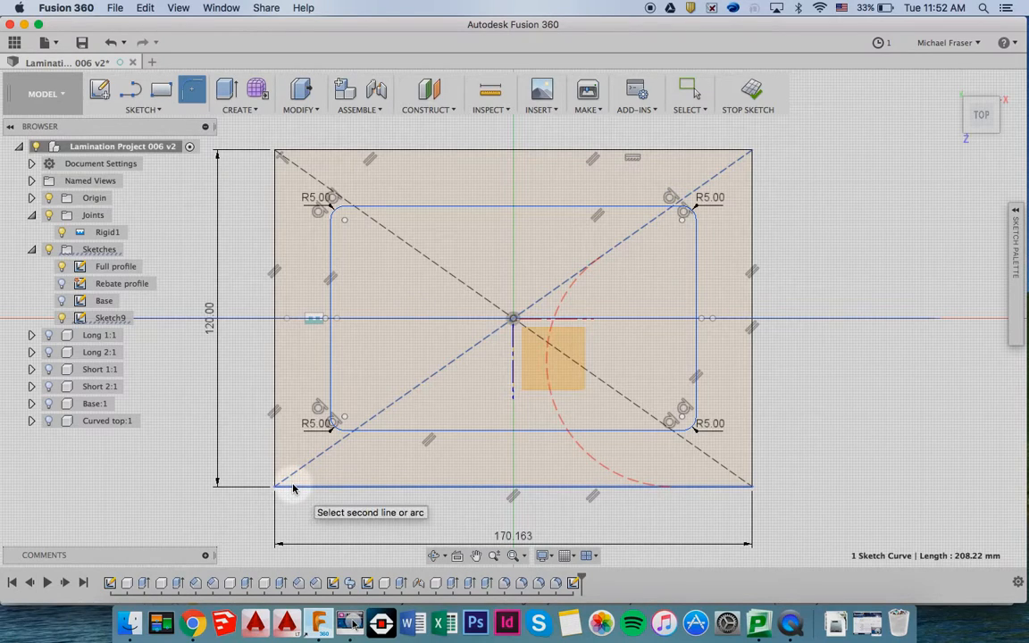
key("Escape")
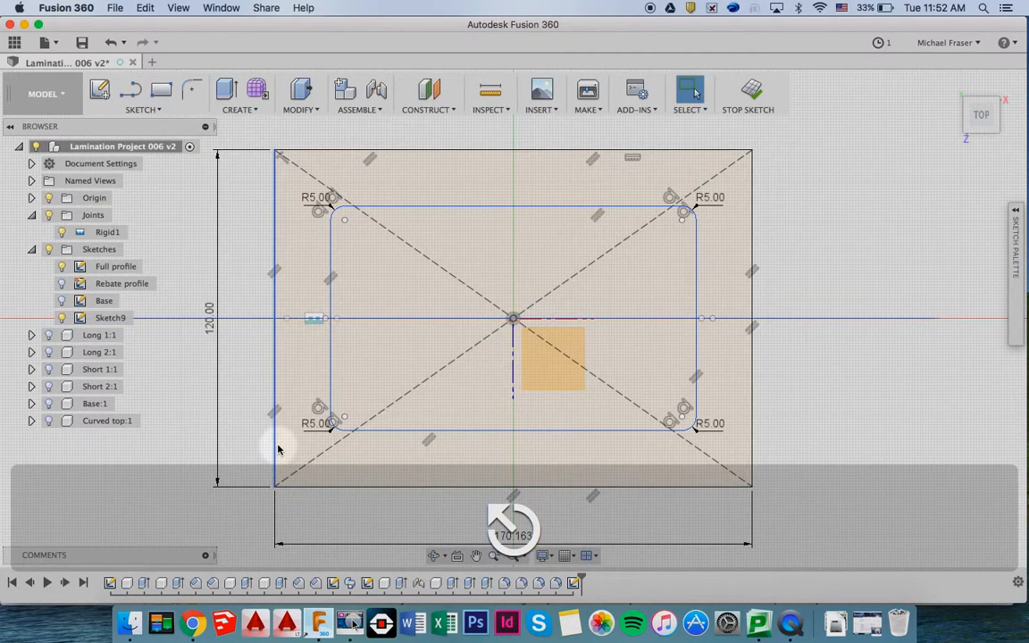
- Fillet the lower-left corner of the outer rectangle between its left and bottom edges with a 16 mm radius
left_click(275, 451)
left_click(299, 487)
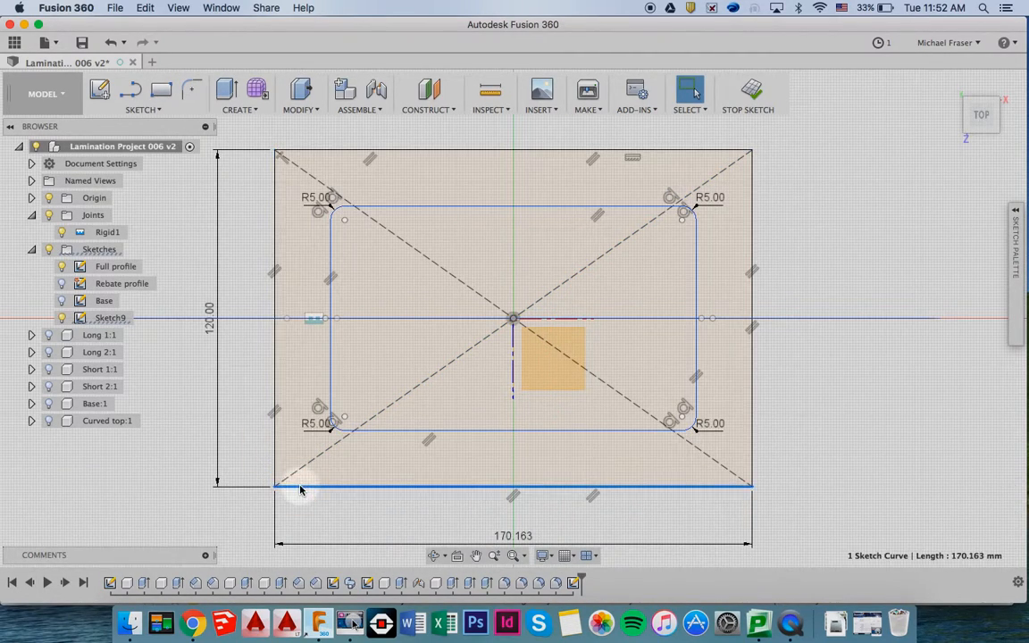
left_click(187, 105)
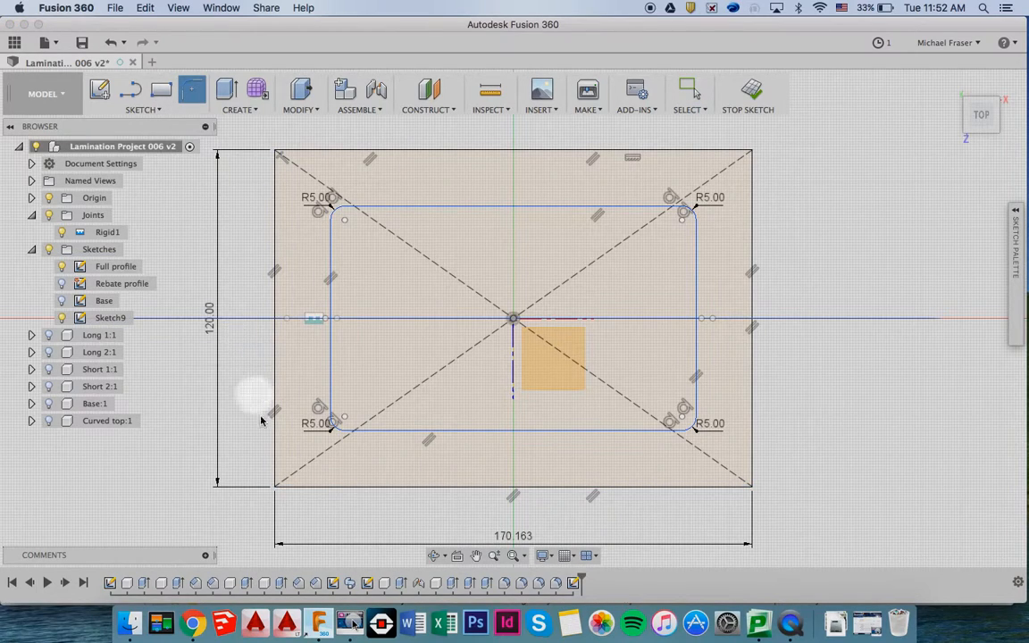
left_click(275, 460)
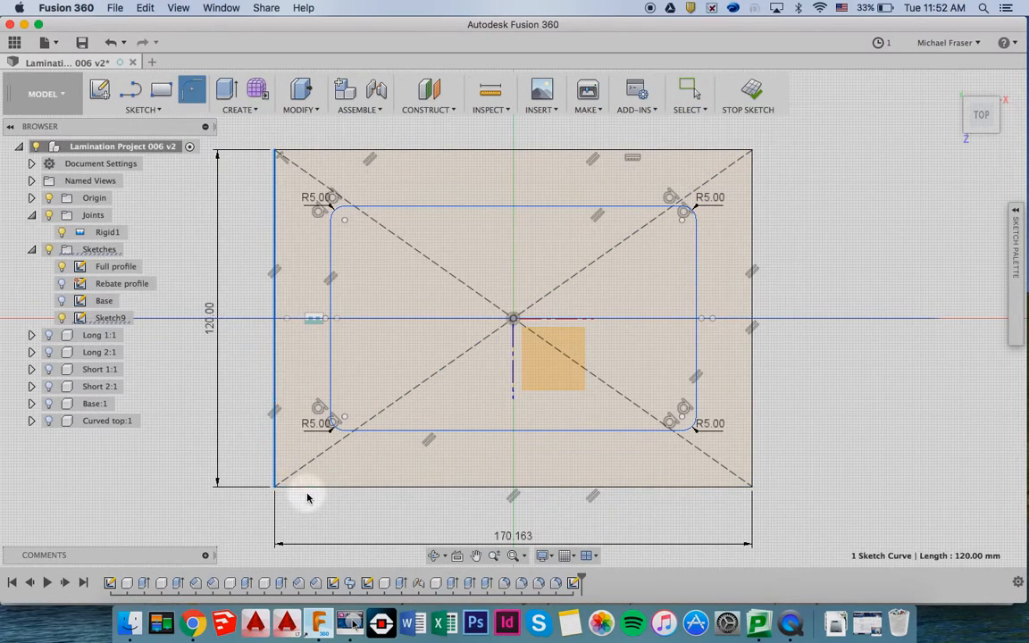
left_click(310, 485)
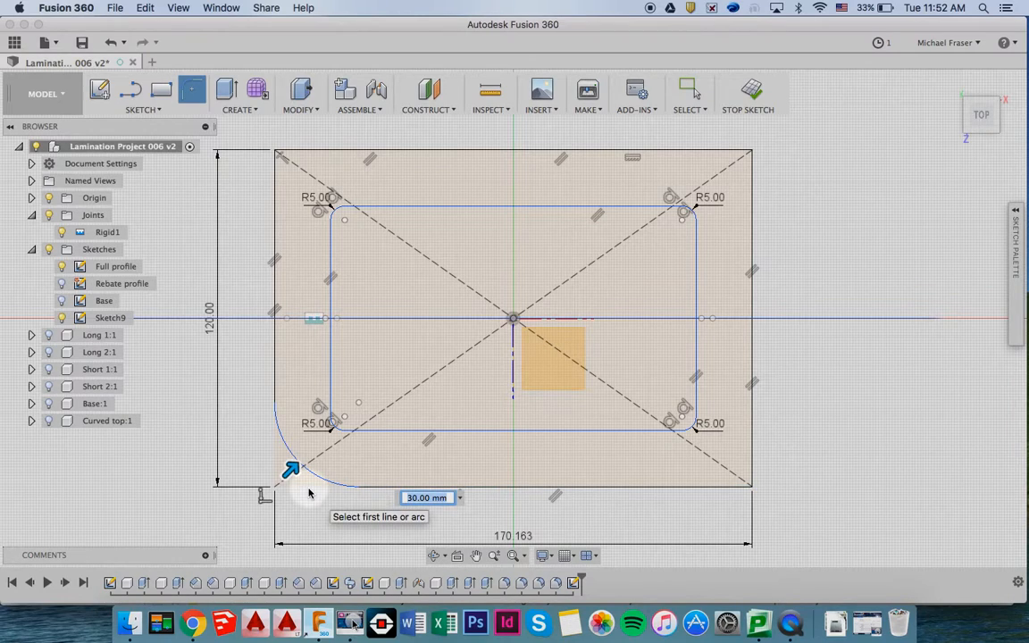
type("16")
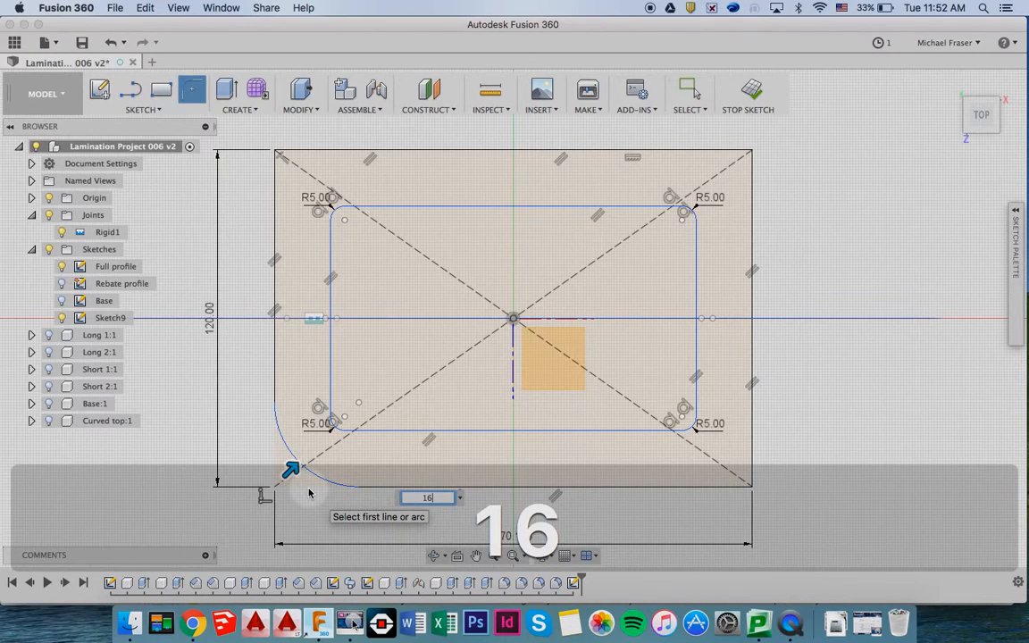
key("Return")
key("Return")
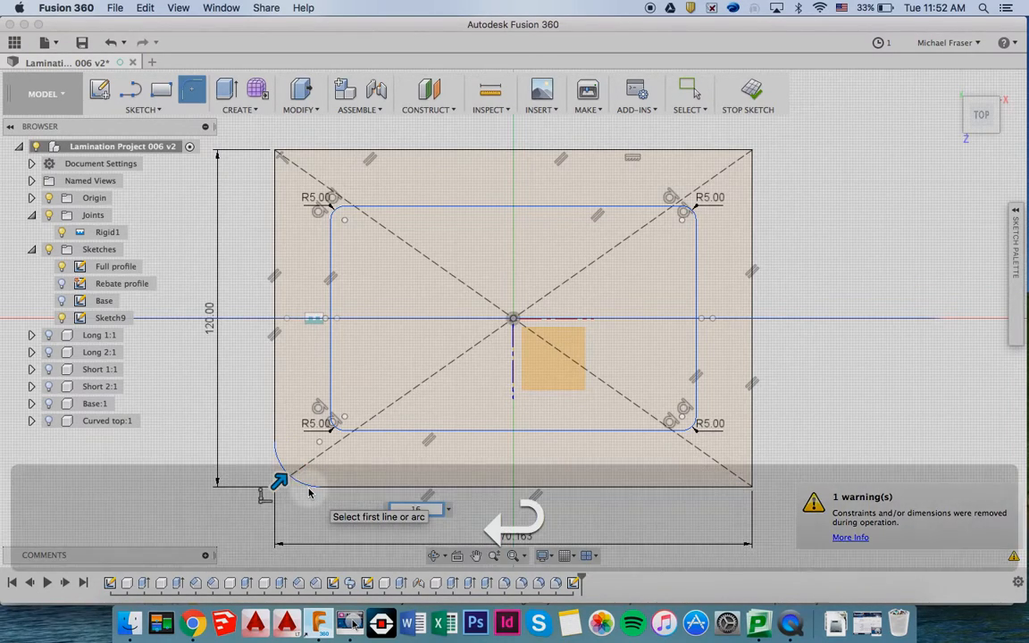
- Fillet the upper-left corner of the outer rectangle between its left and top edges with a 16 mm radius
left_click(191, 90)
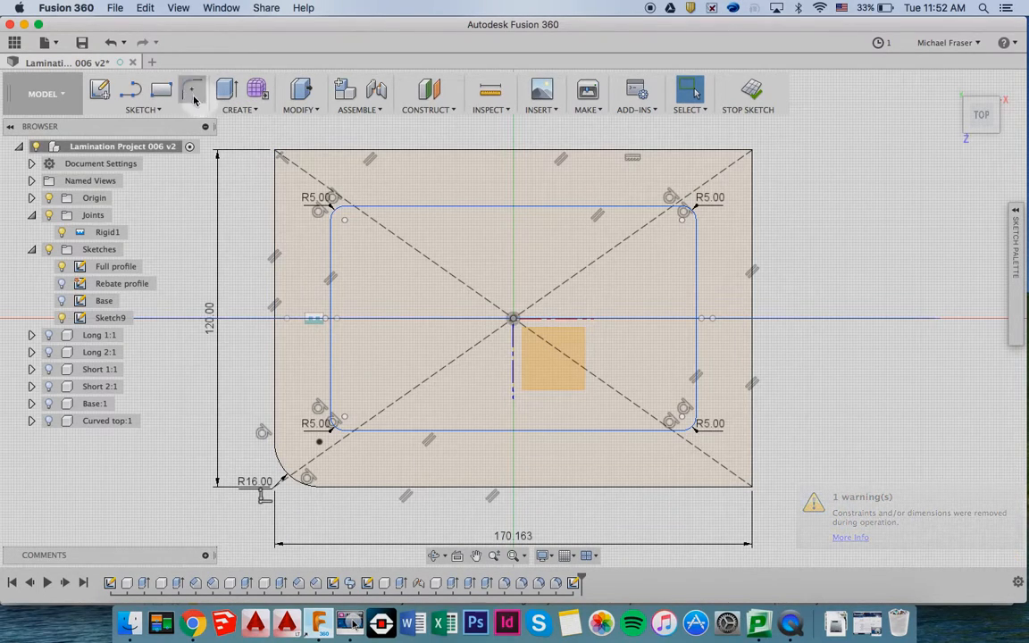
left_click(275, 163)
left_click(302, 153)
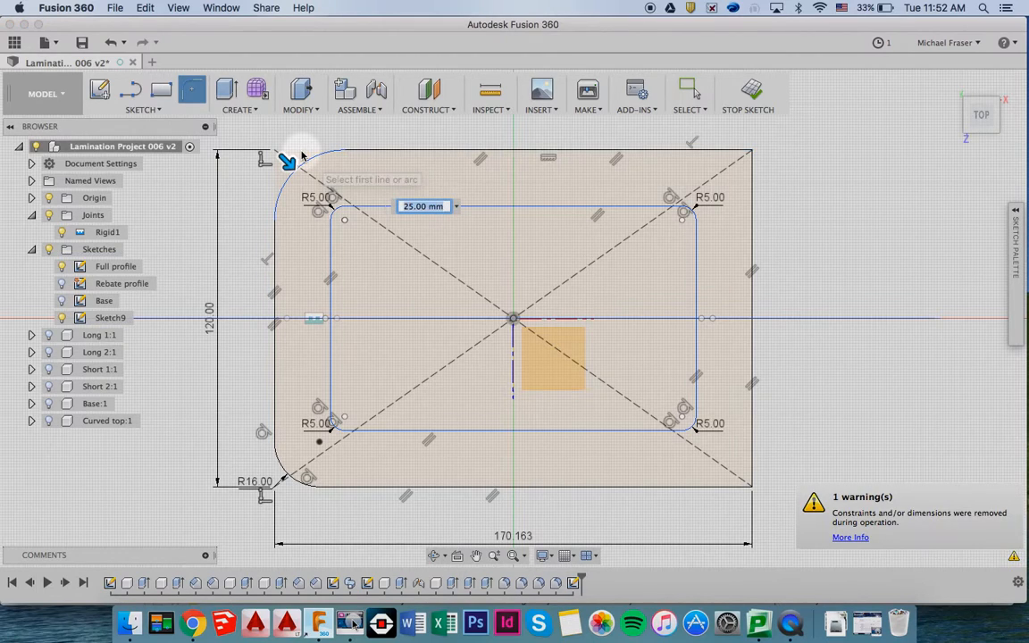
type("16")
key("Return")
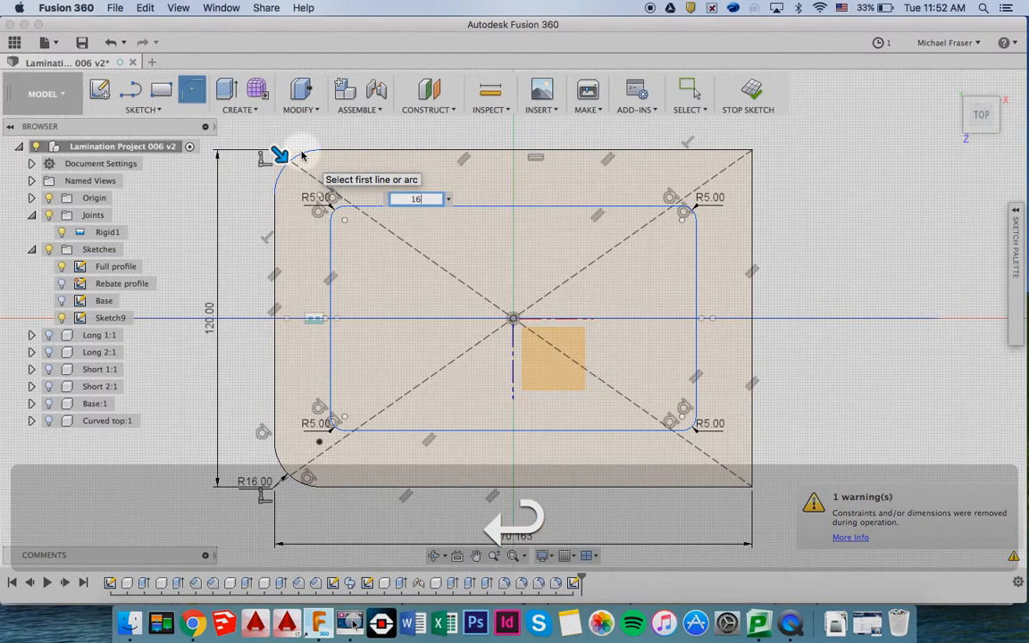
- Fillet the upper-right corner of the outer rectangle with a 16 mm radius
left_click(734, 156)
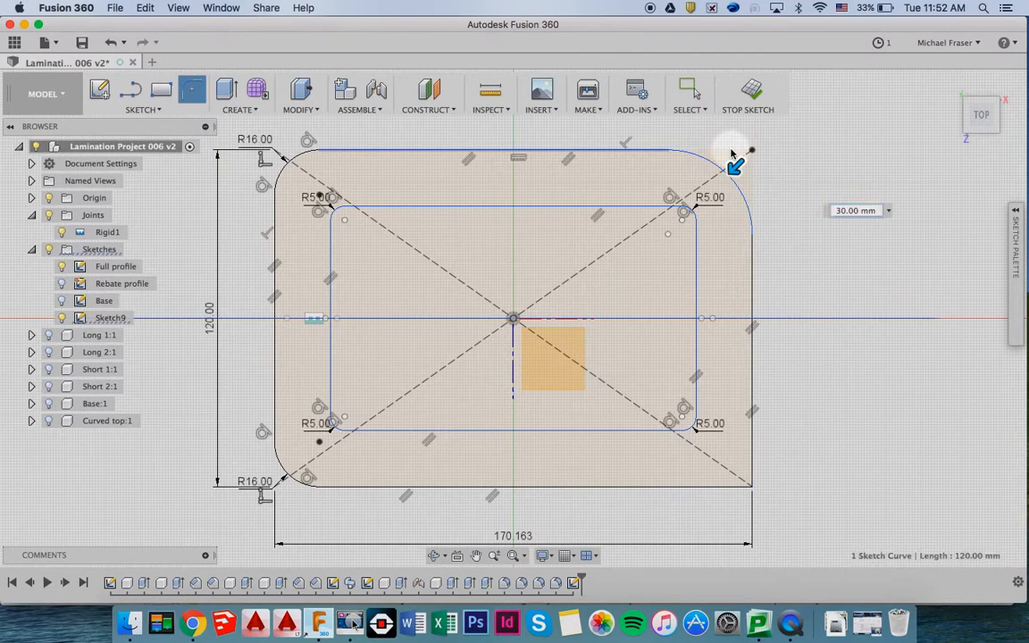
type("16")
key("Return")
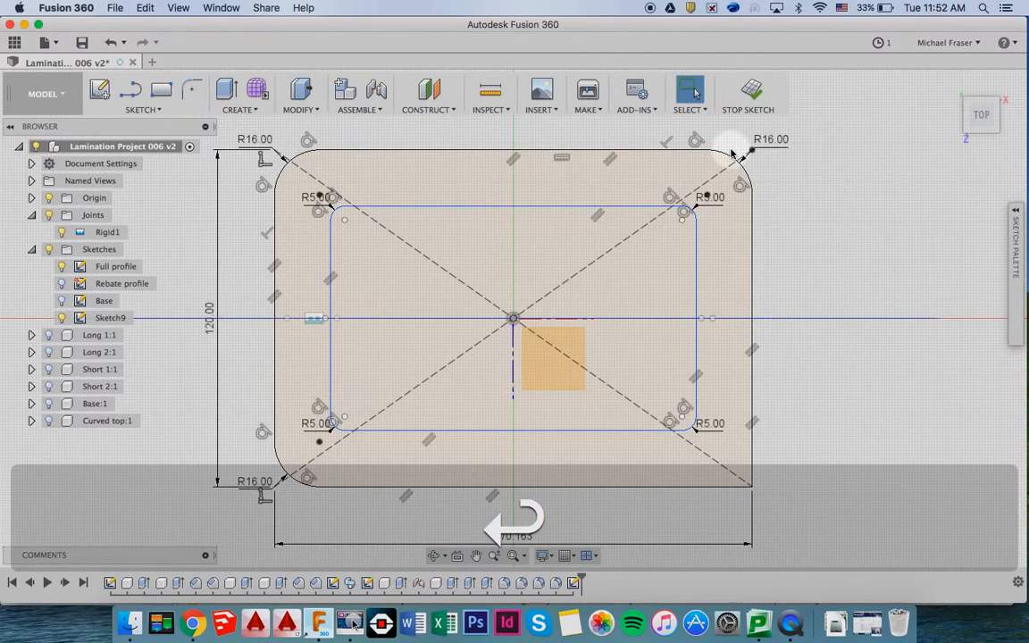
- Fillet the lower-right corner of the outer rectangle between its right and bottom edges with a 16 mm radius
left_click(190, 90)
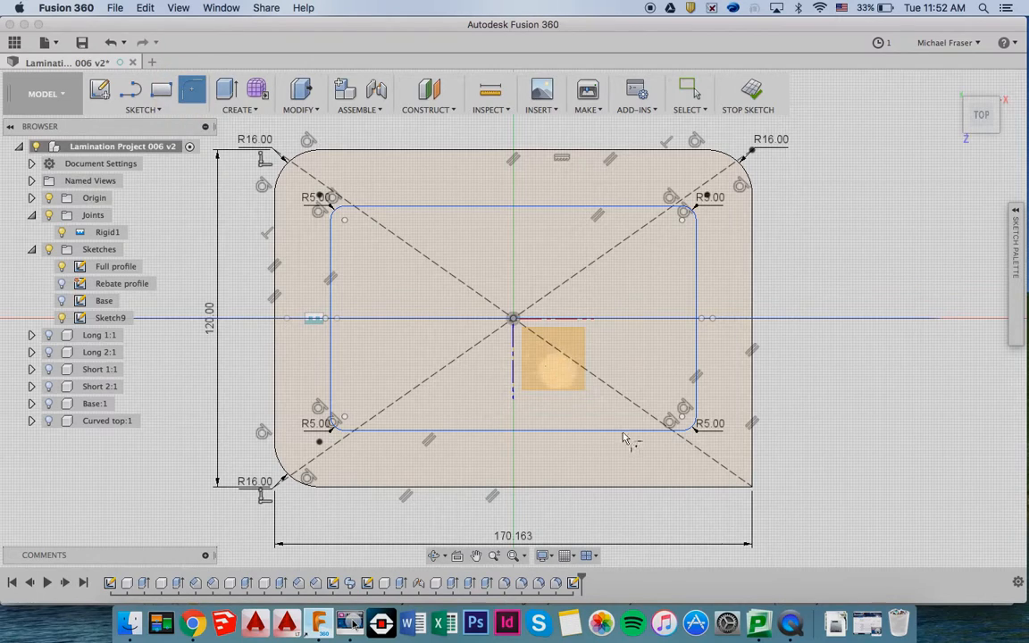
left_click(753, 457)
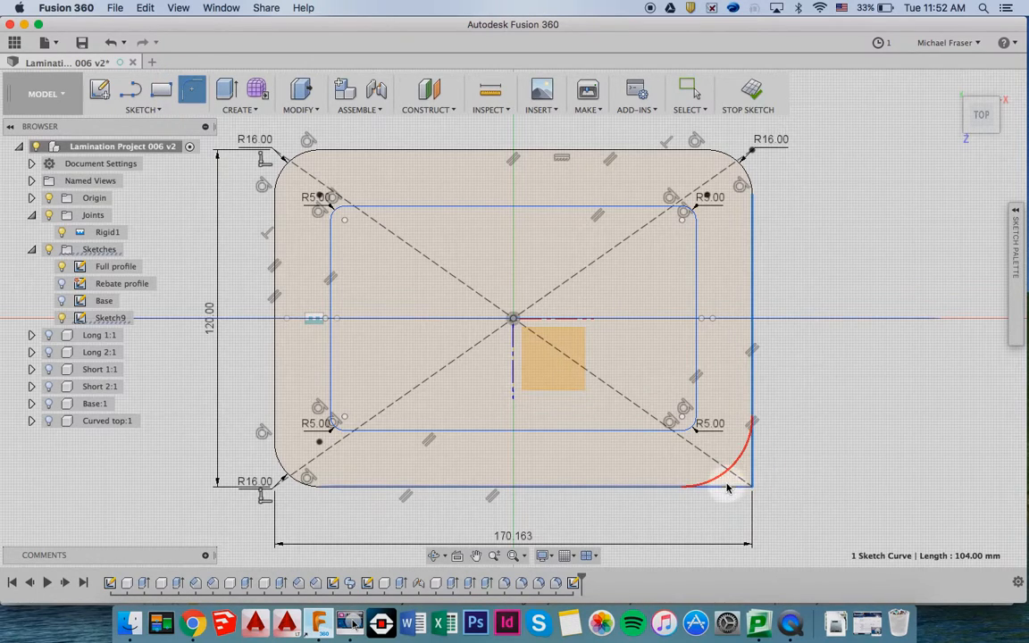
left_click(726, 486)
type("16")
key("Return")
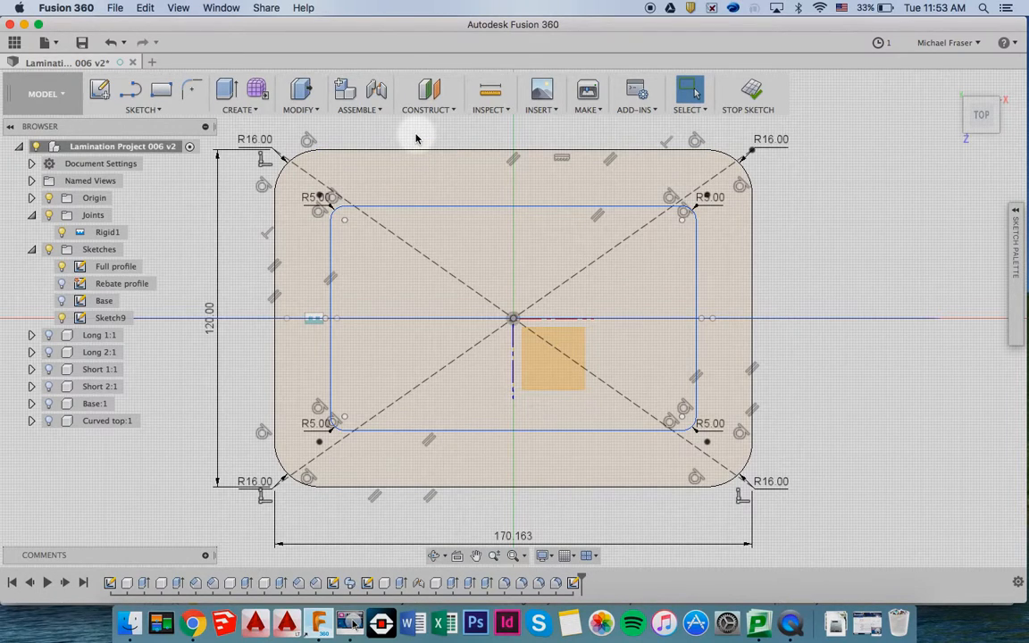
- Offset the whole filleted outer outline outward by 2 mm using chain selection
key("o")
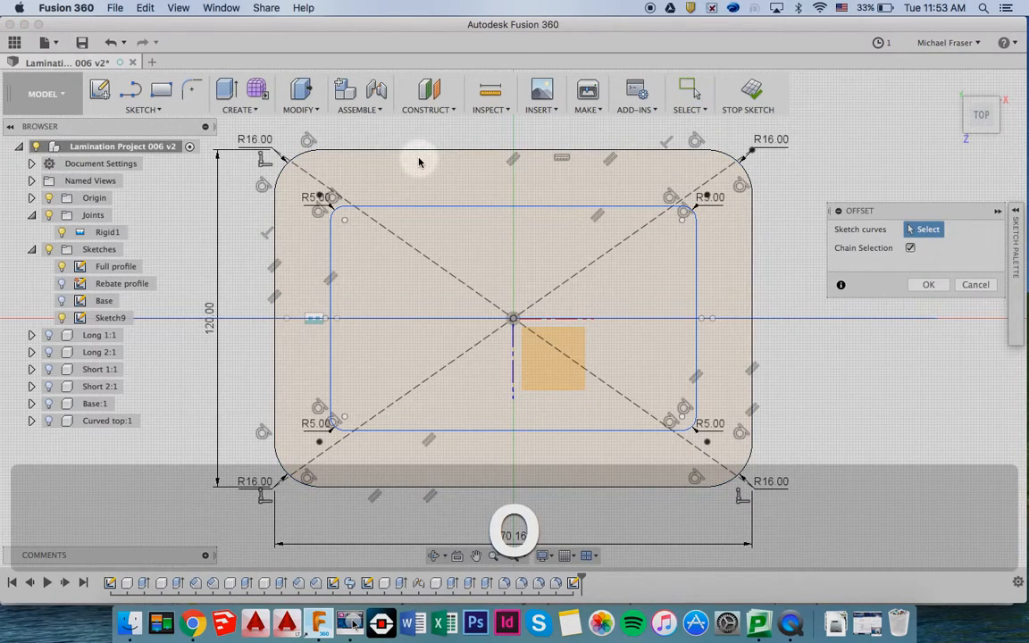
left_click(418, 149)
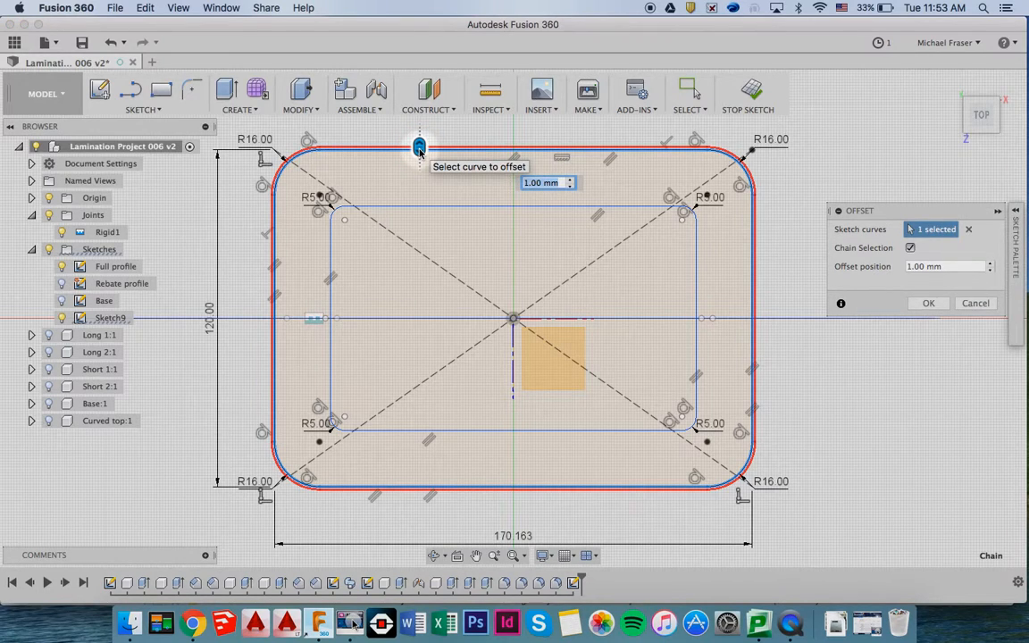
type("2")
key("Return")
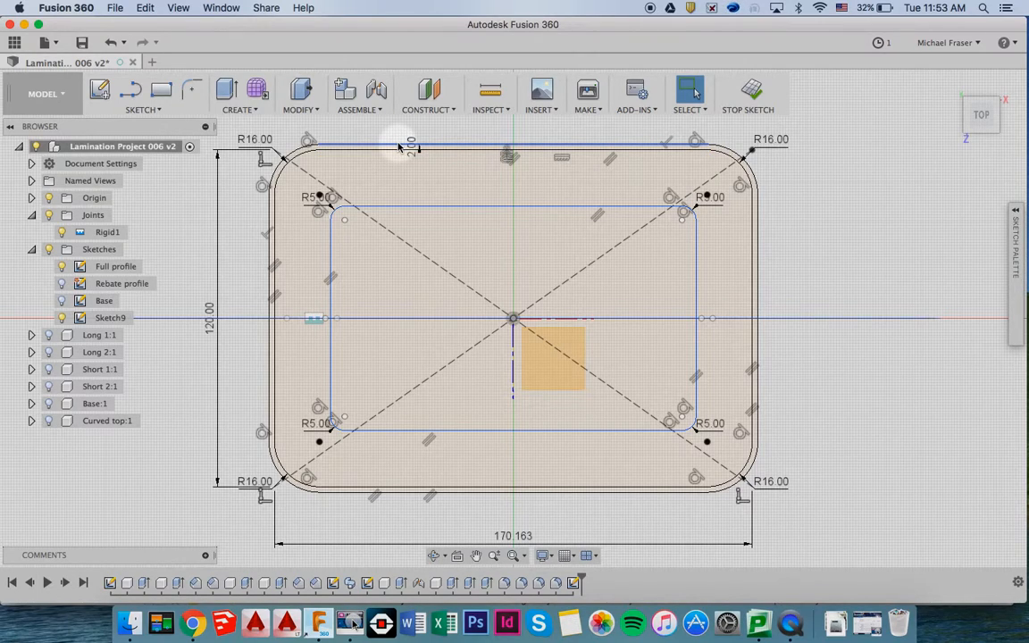
- Delete the top edge, upper-left arc, left edge and lower-left arc of the original outline just inside the 2 mm offset
left_click(394, 152)
key("BackSpace")
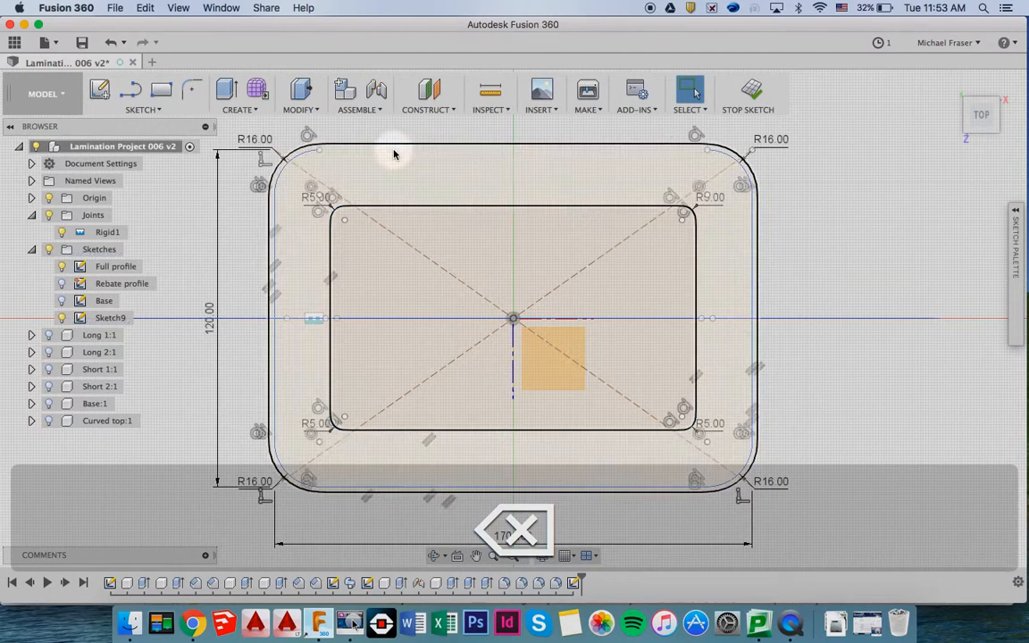
left_click(307, 156)
key("BackSpace")
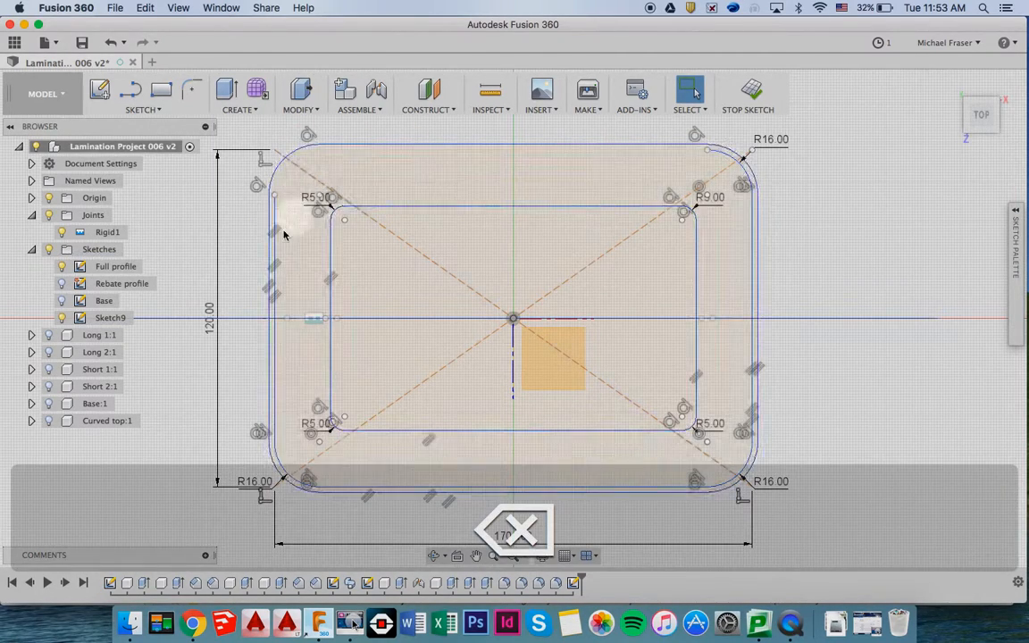
key("BackSpace")
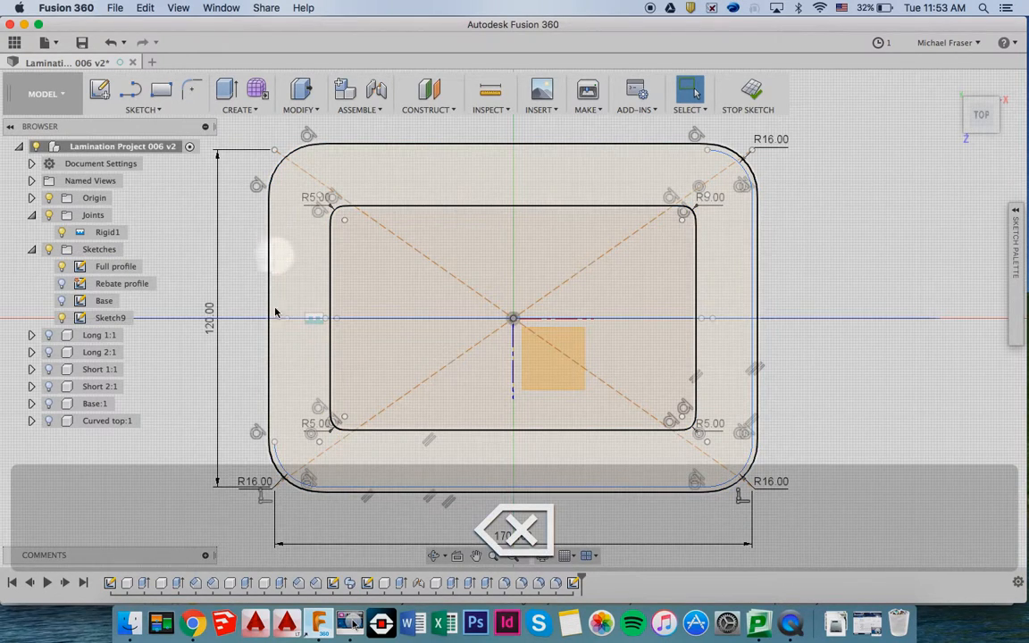
left_click(279, 468)
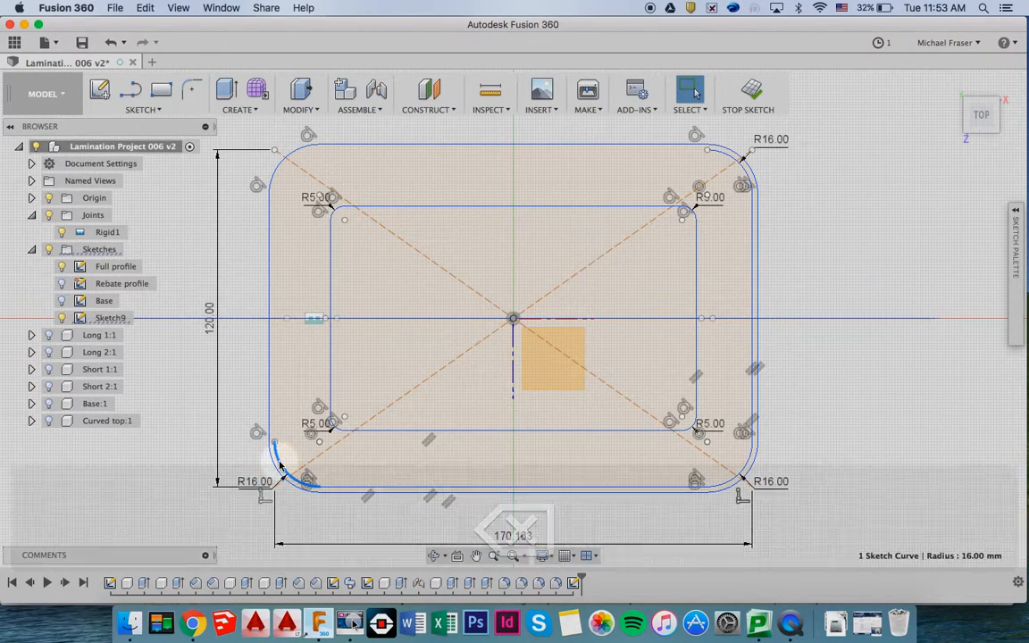
key("BackSpace")
- Delete the original outline's remaining bottom edge, lower-right arc, right edge and upper-right arc, keeping the offset outline
left_click(347, 489)
key("BackSpace")
left_click(741, 471)
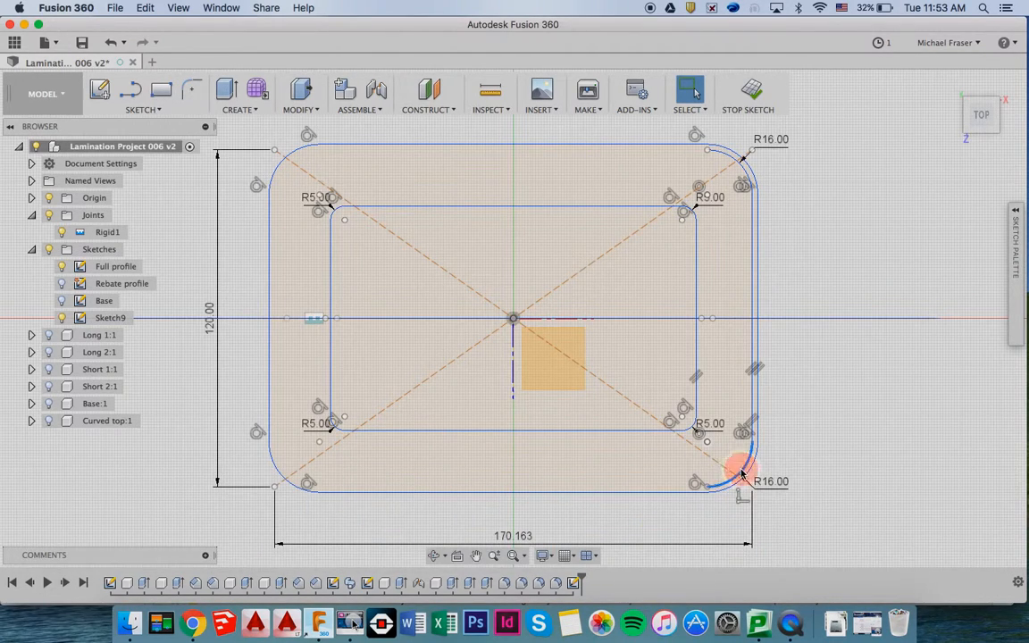
key("BackSpace")
left_click(753, 357)
key("BackSpace")
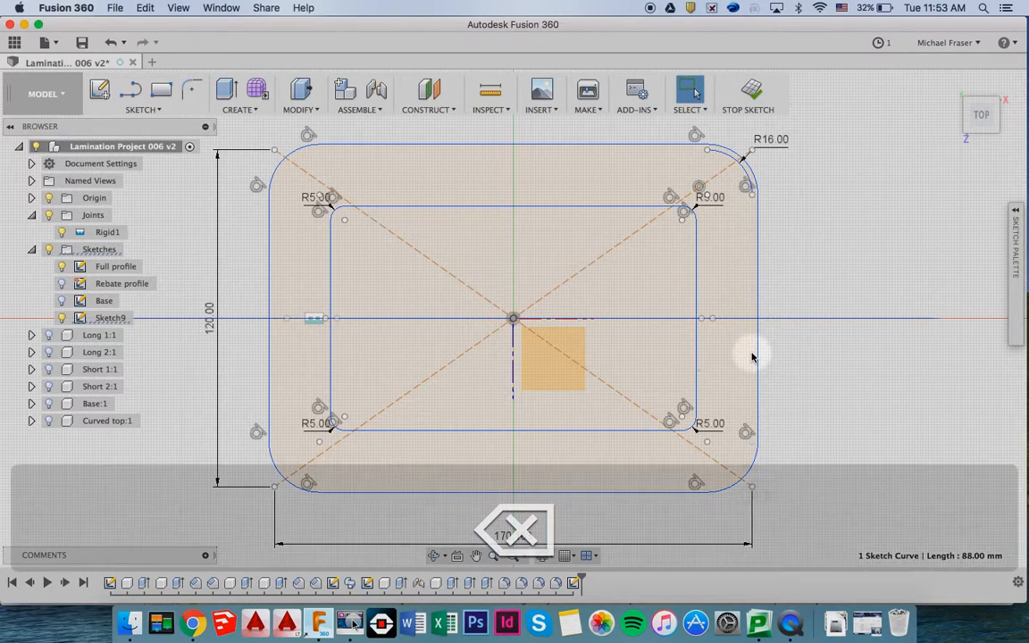
left_click(728, 158)
key("BackSpace")
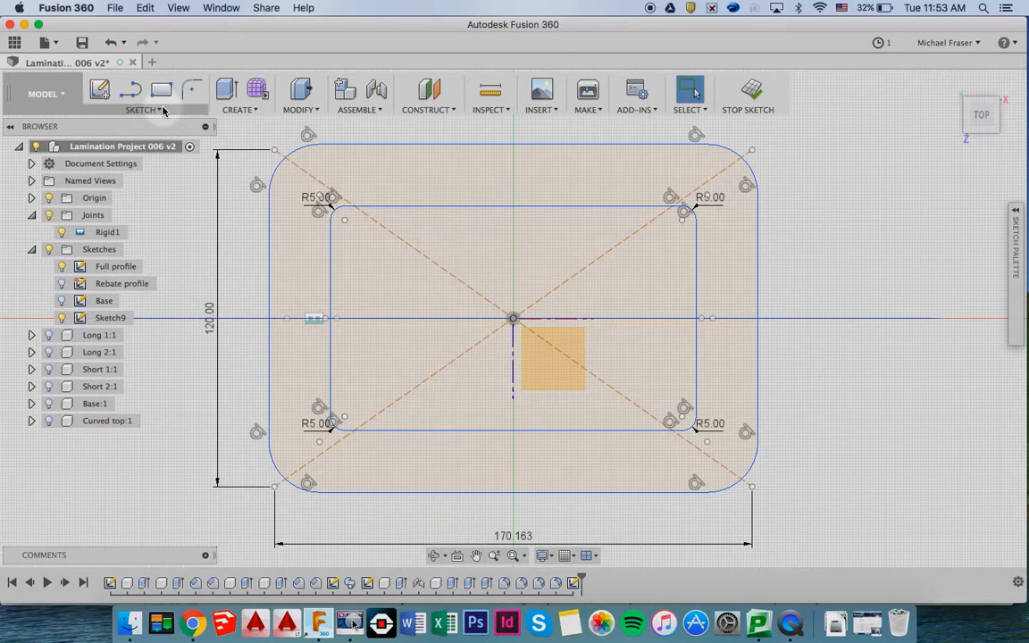
- Draw a vertical line between the midpoints of the inner rectangle's top and bottom edges
left_click(164, 110)
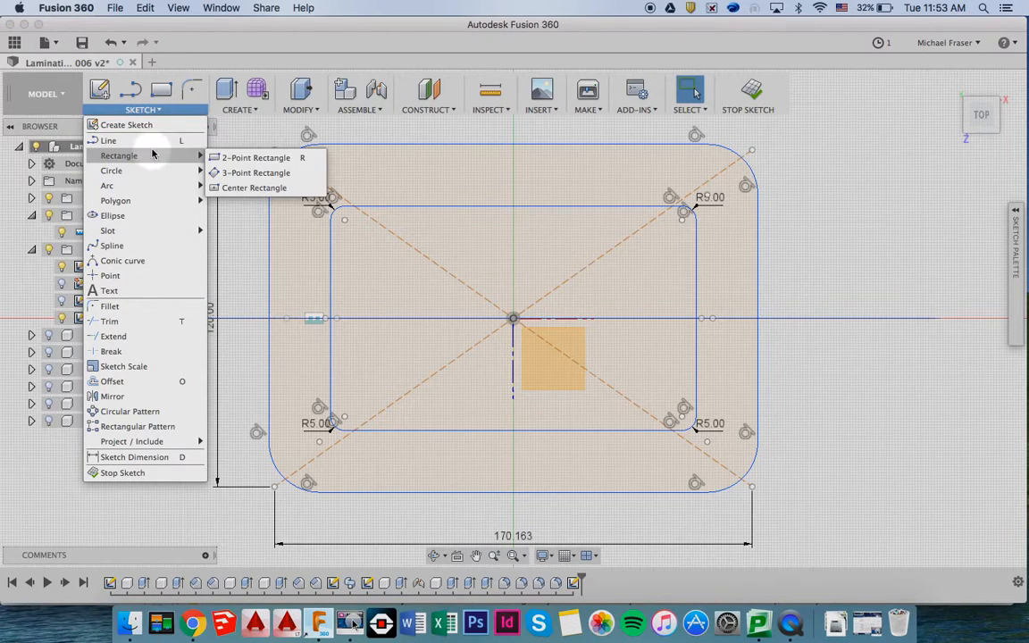
left_click(160, 143)
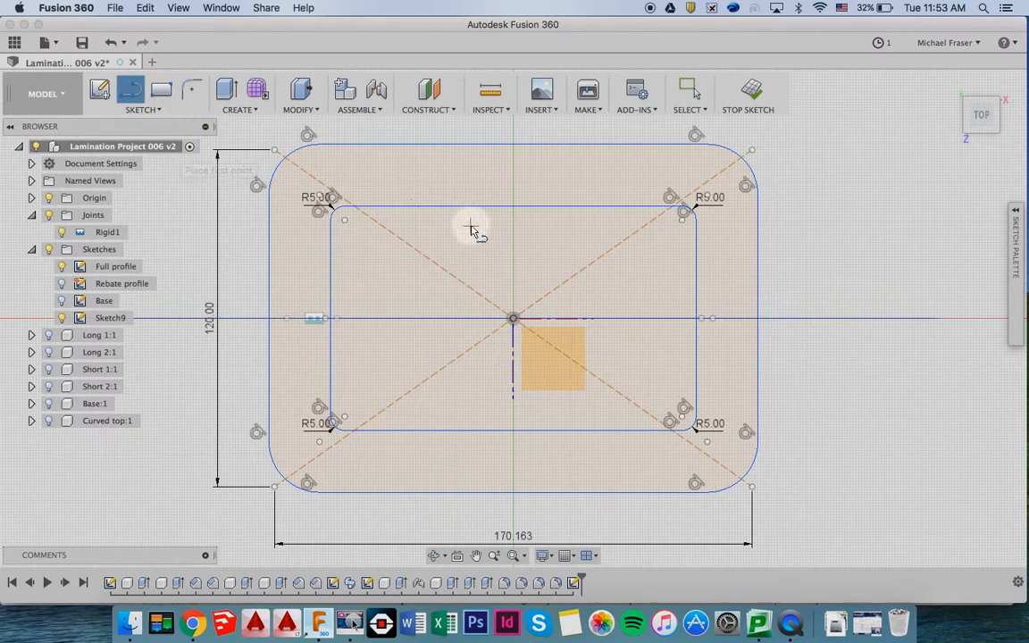
left_click(514, 210)
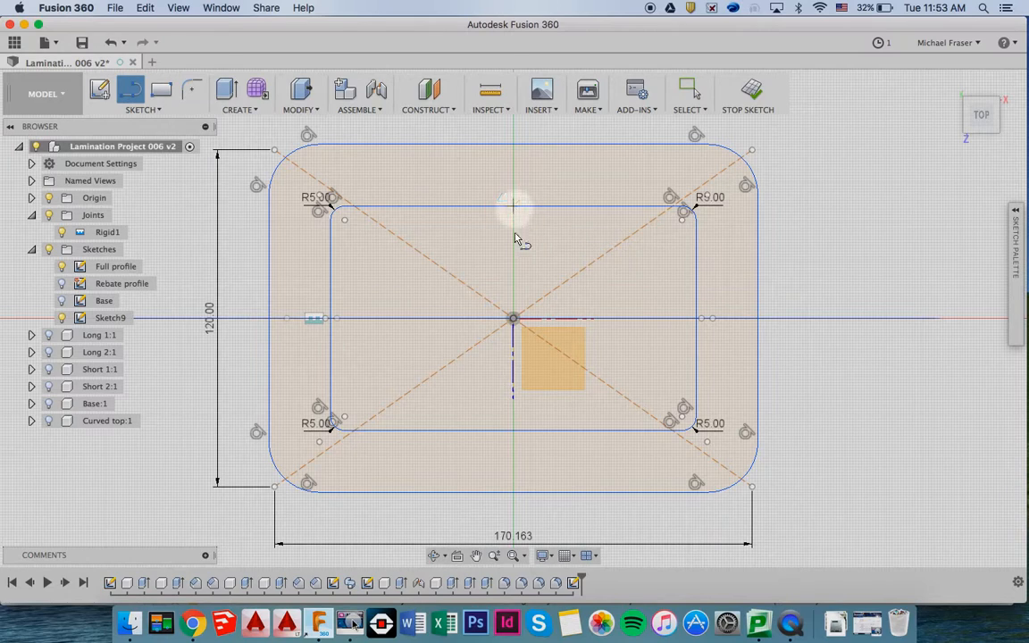
double_click(518, 432)
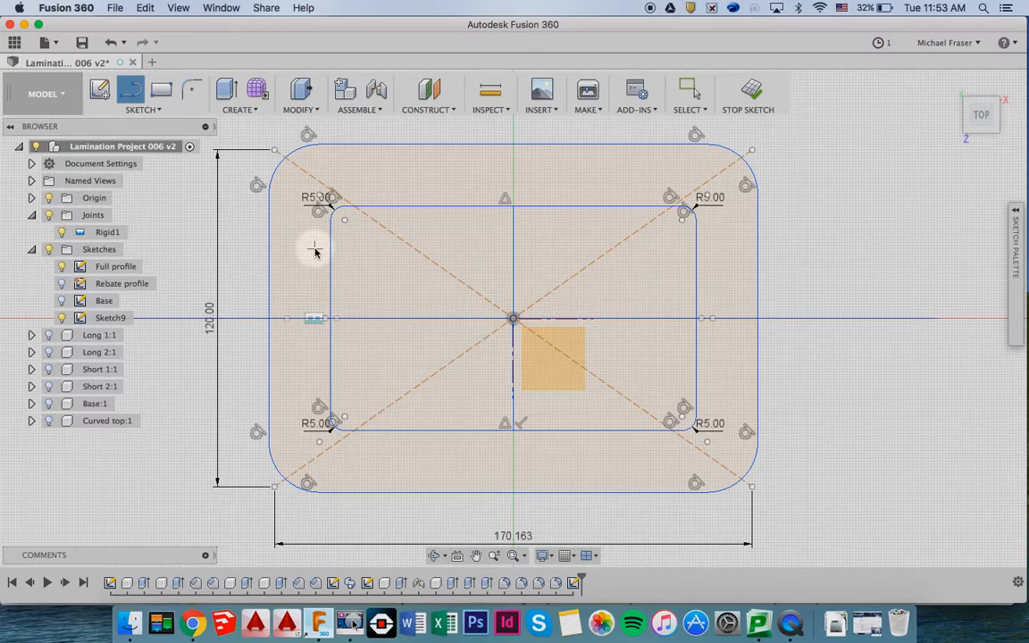
- Offset the vertical centre line 6 mm to its left side
key("o")
scroll(524, 293, "up", 5)
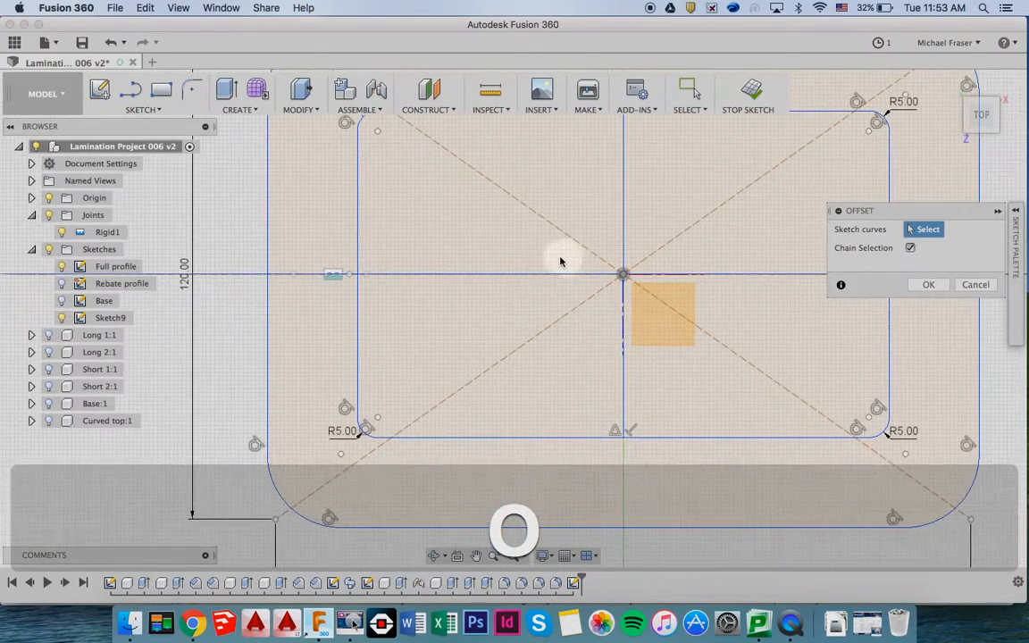
scroll(438, 318, "right", 5)
left_click(438, 318)
left_click(472, 296)
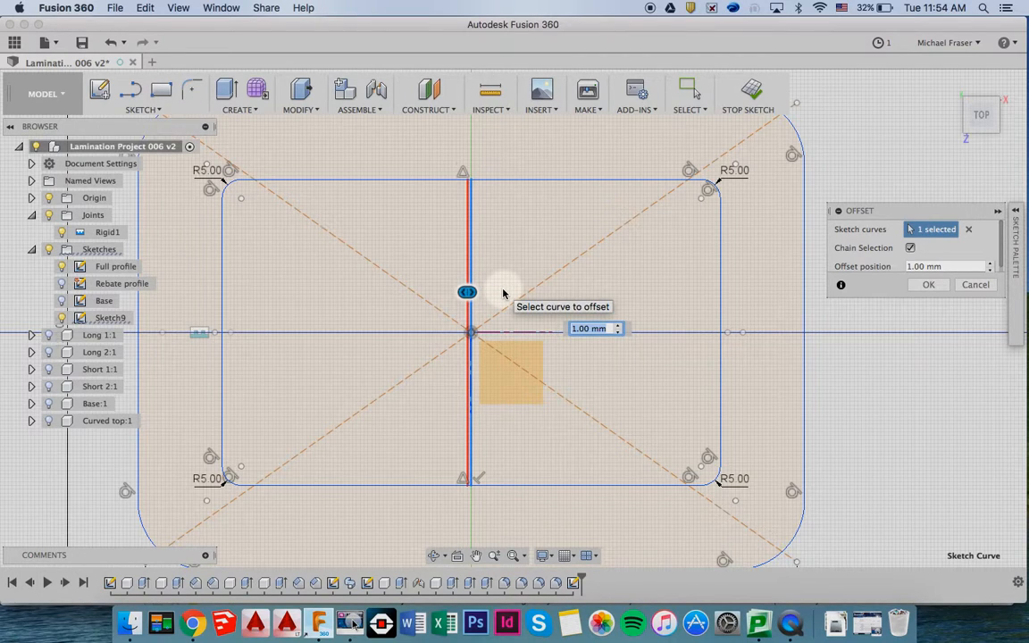
type("8")
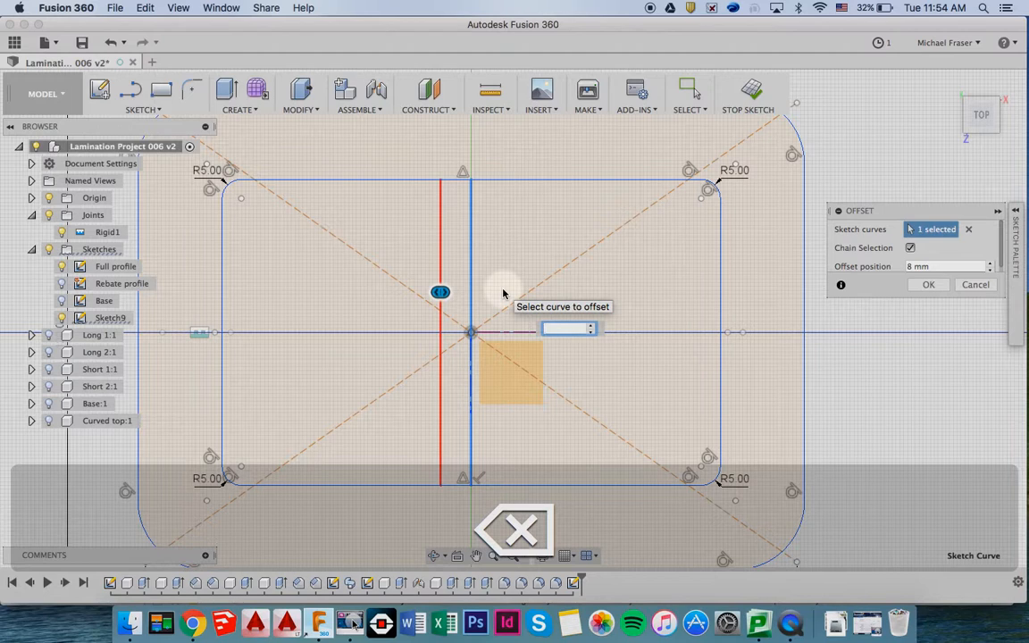
type("6")
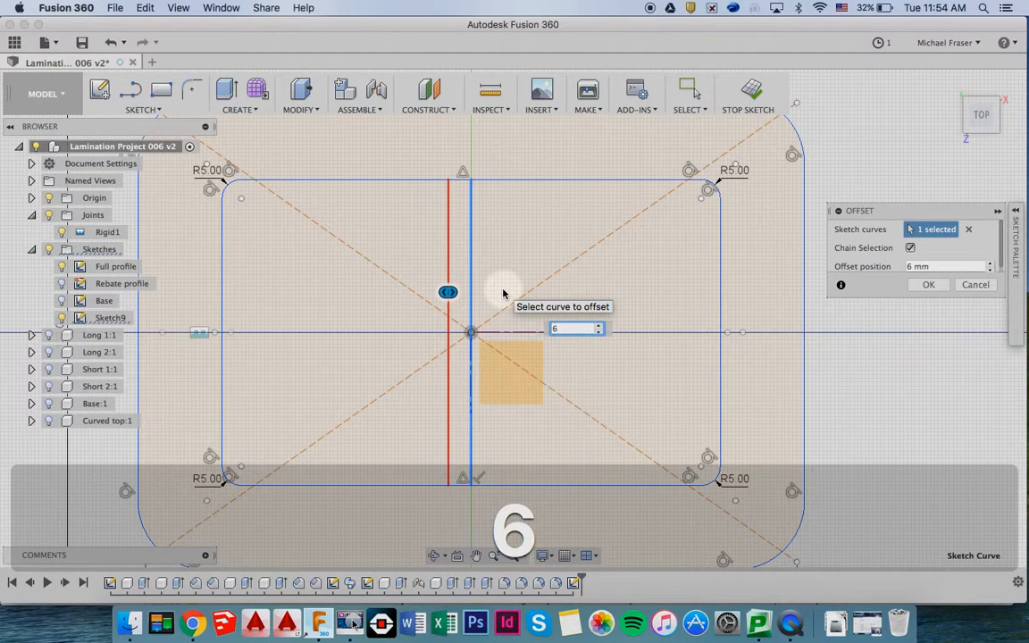
key("Return")
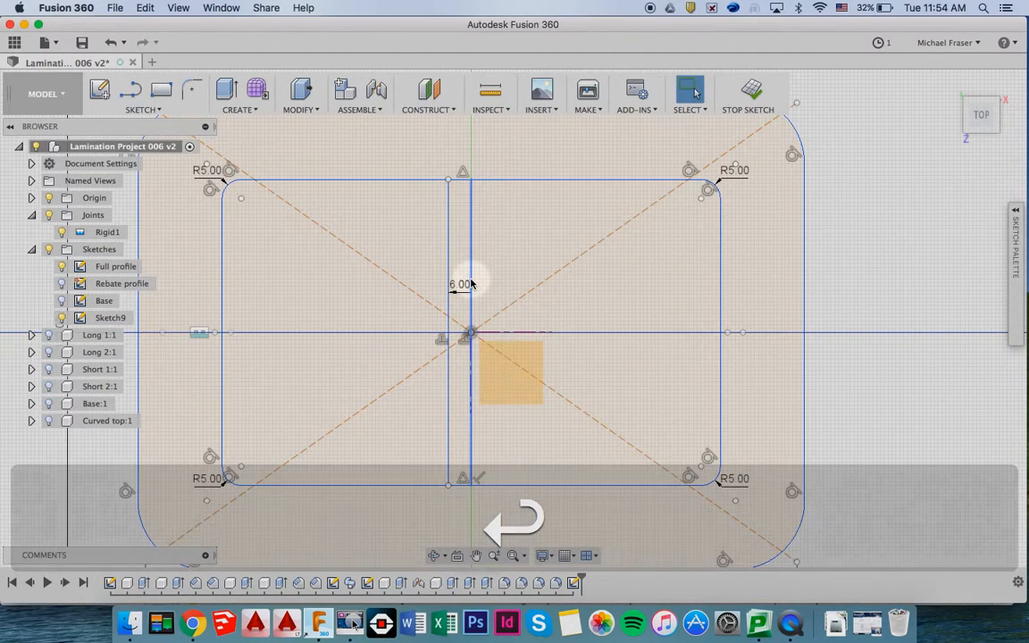
- Offset the vertical centre line to its right side with an offset position of -6 mm
key("o")
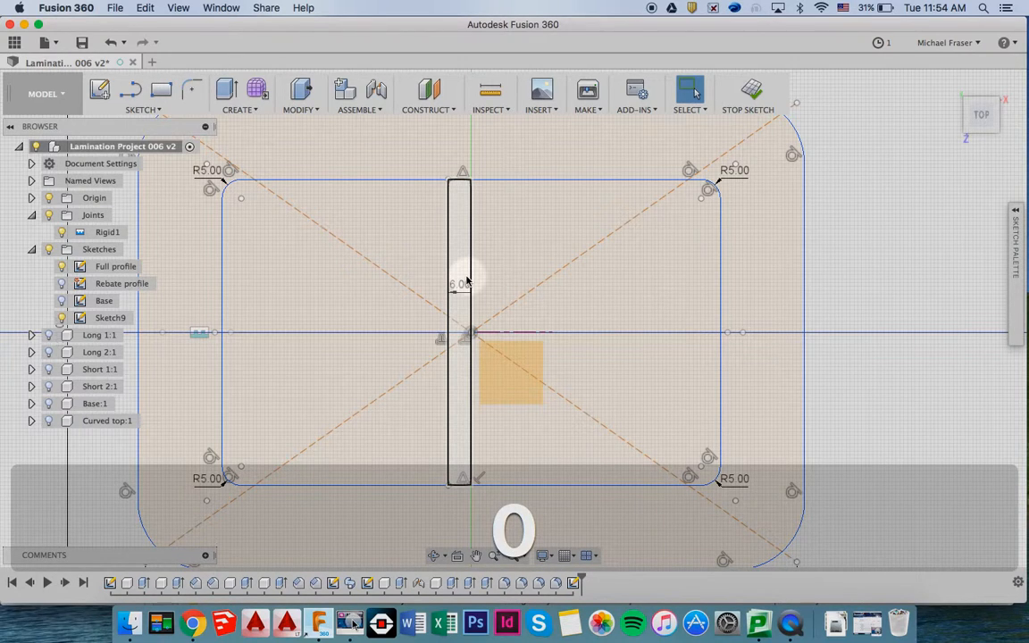
key("super+z")
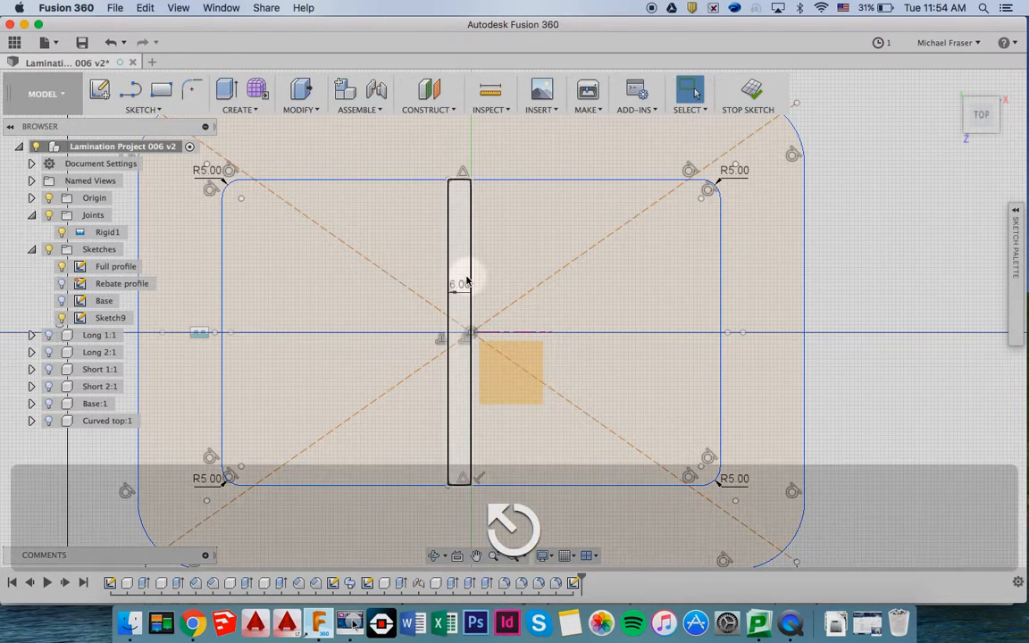
key("o")
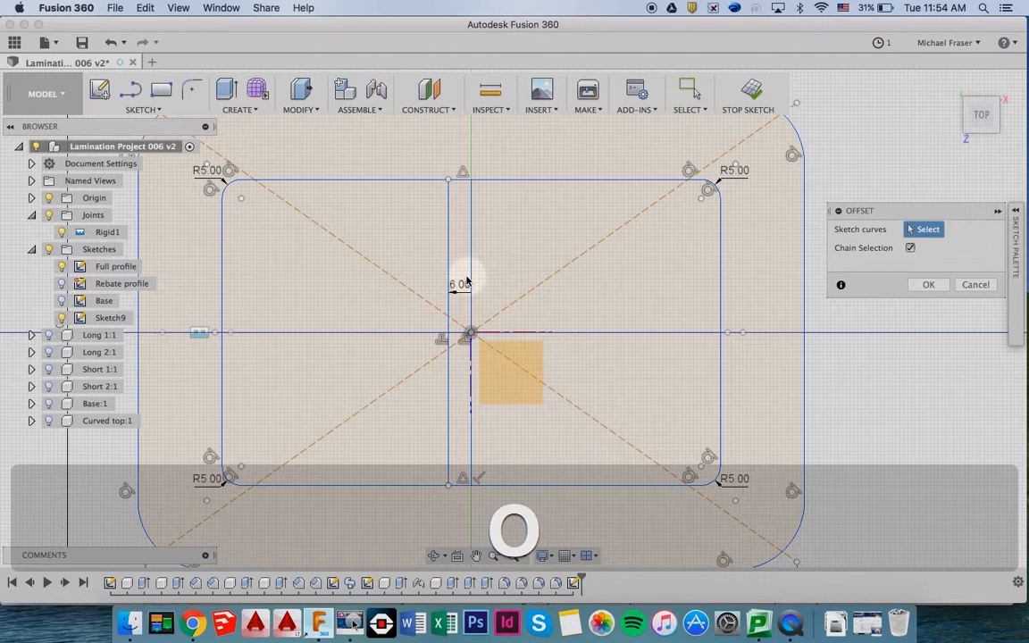
left_click(470, 269)
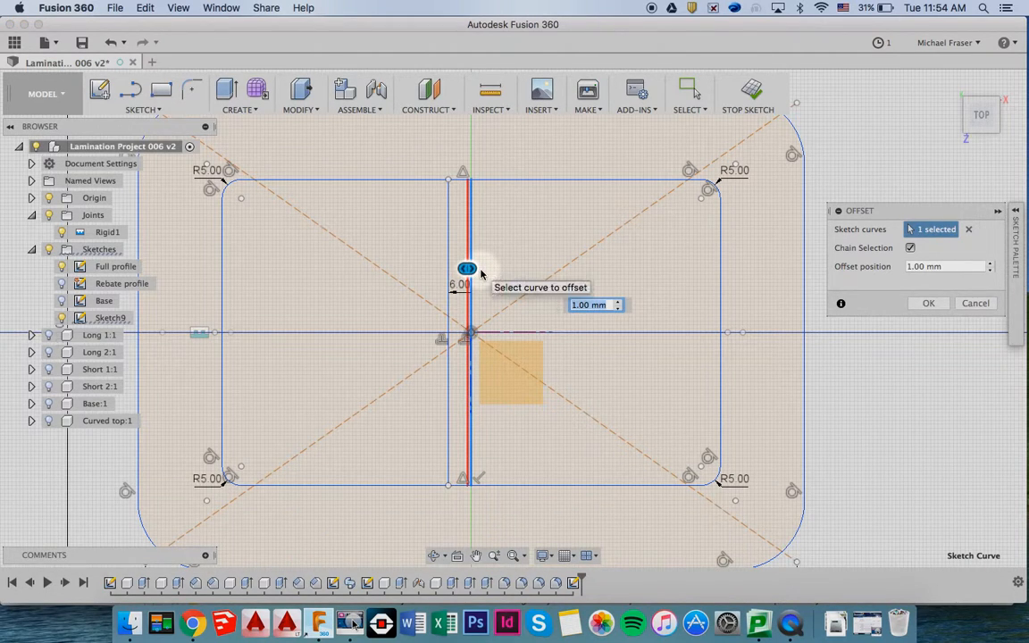
type("-6")
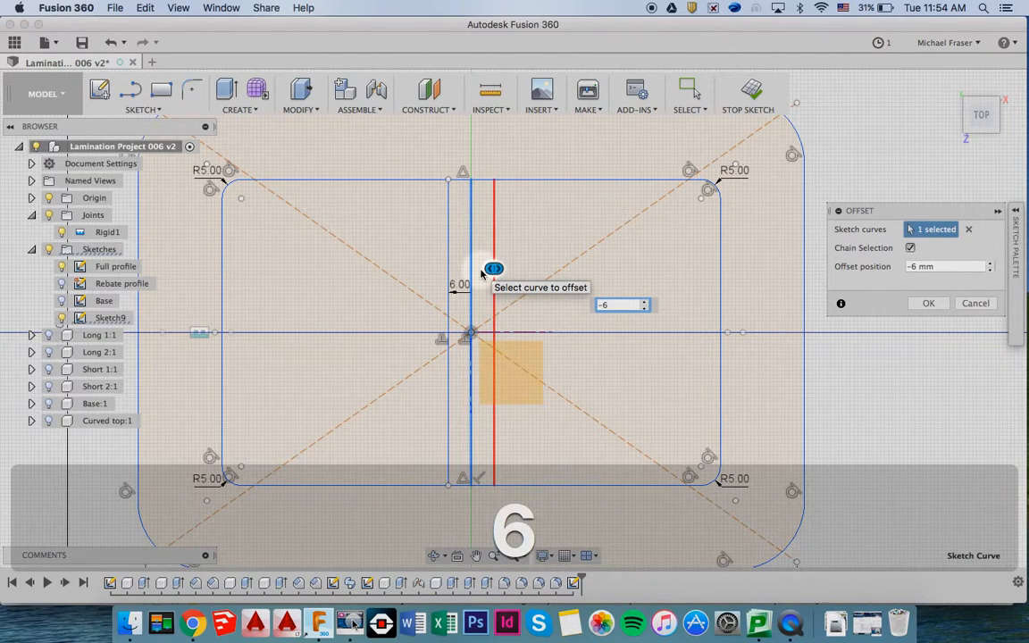
key("Return")
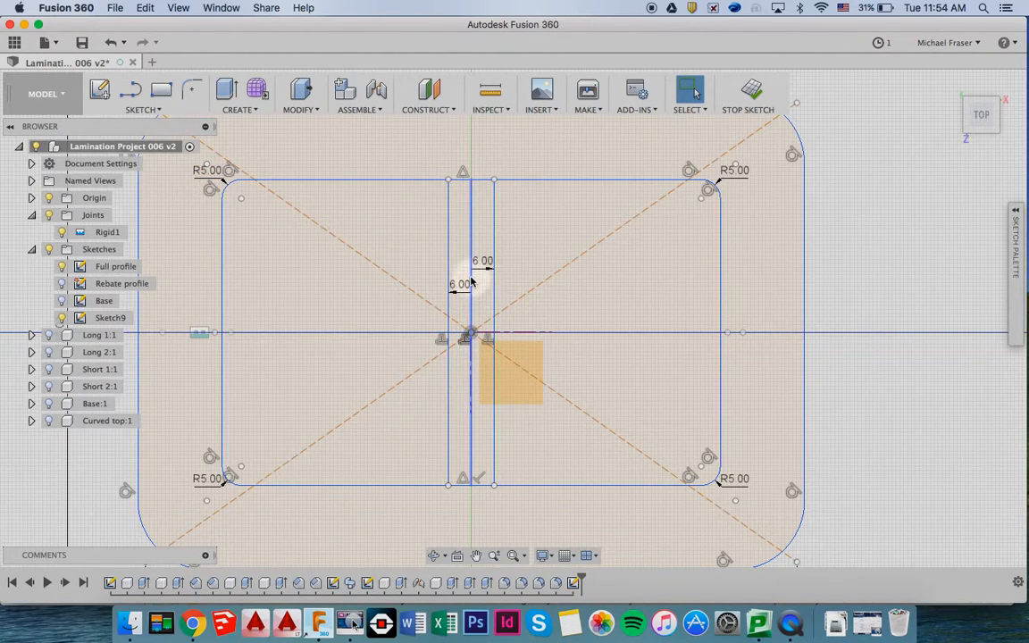
- Draw two 5 mm diameter circles on the vertical centre line, one above and one below the origin
key("c")
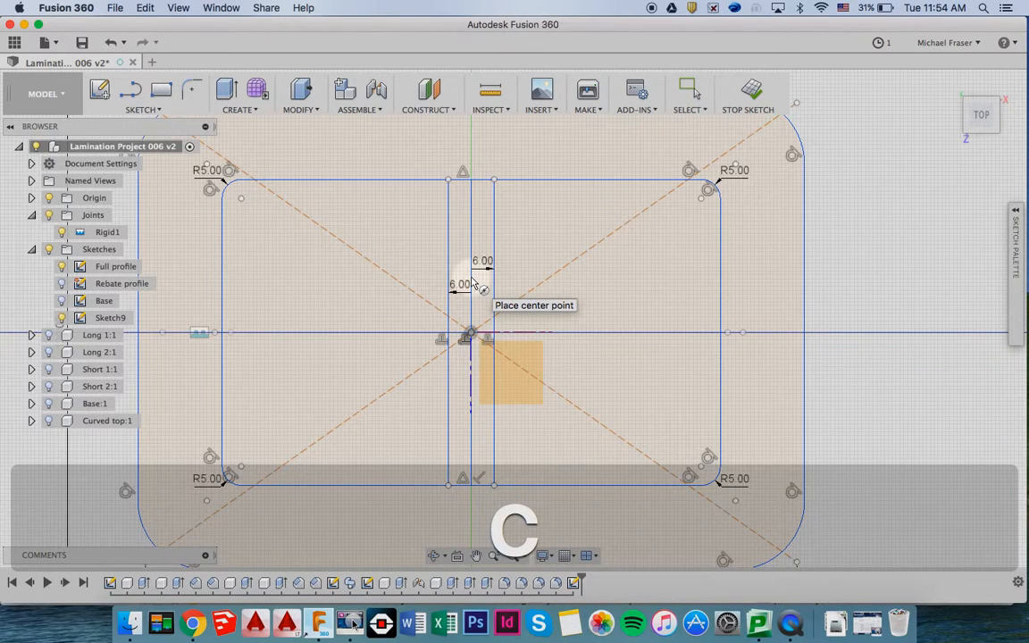
left_click(474, 280)
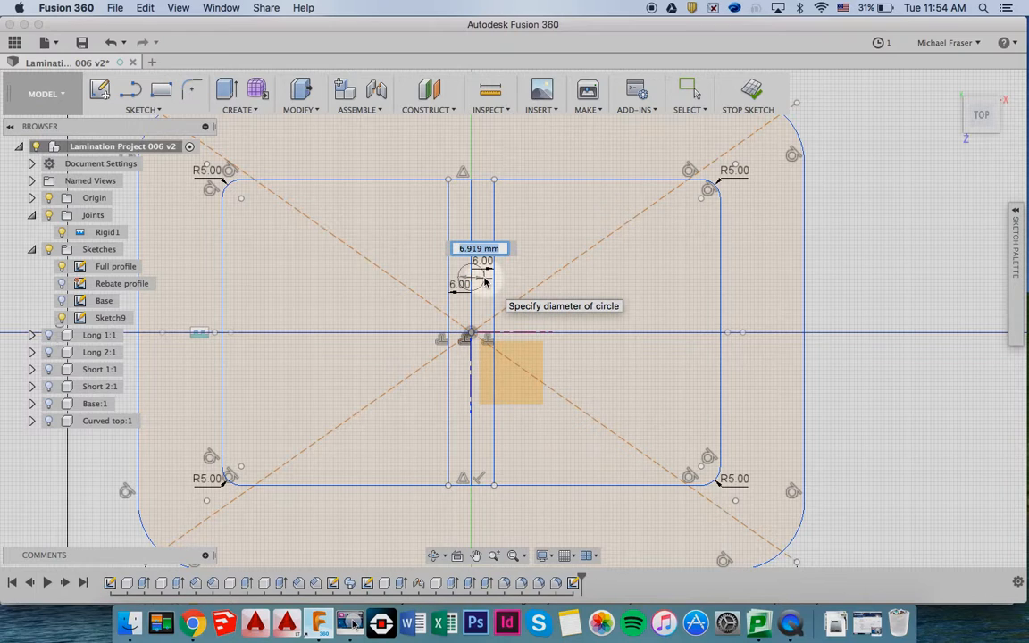
type("5")
key("Return")
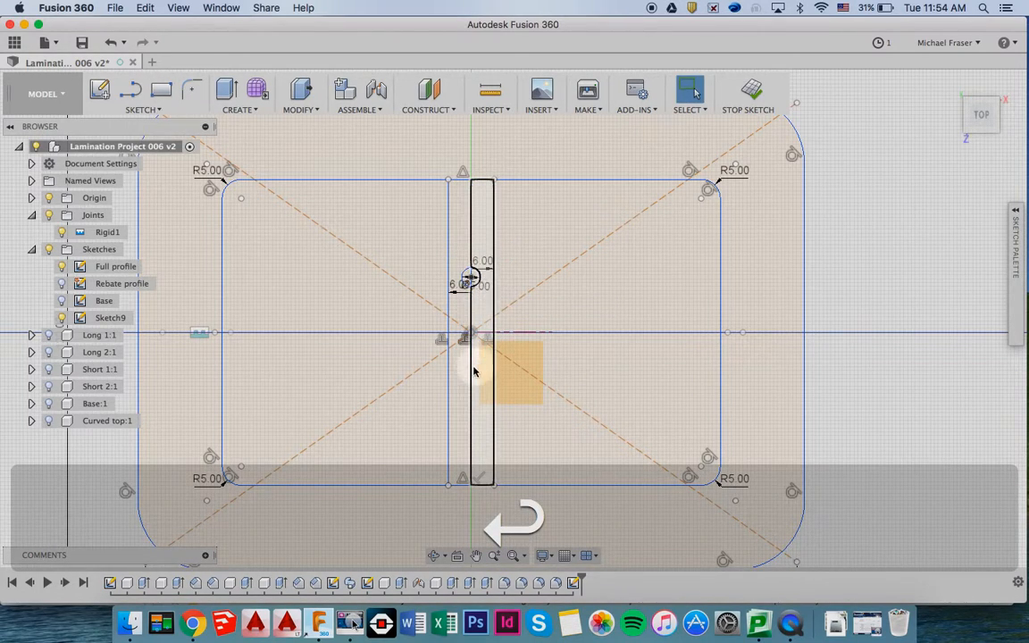
key("c")
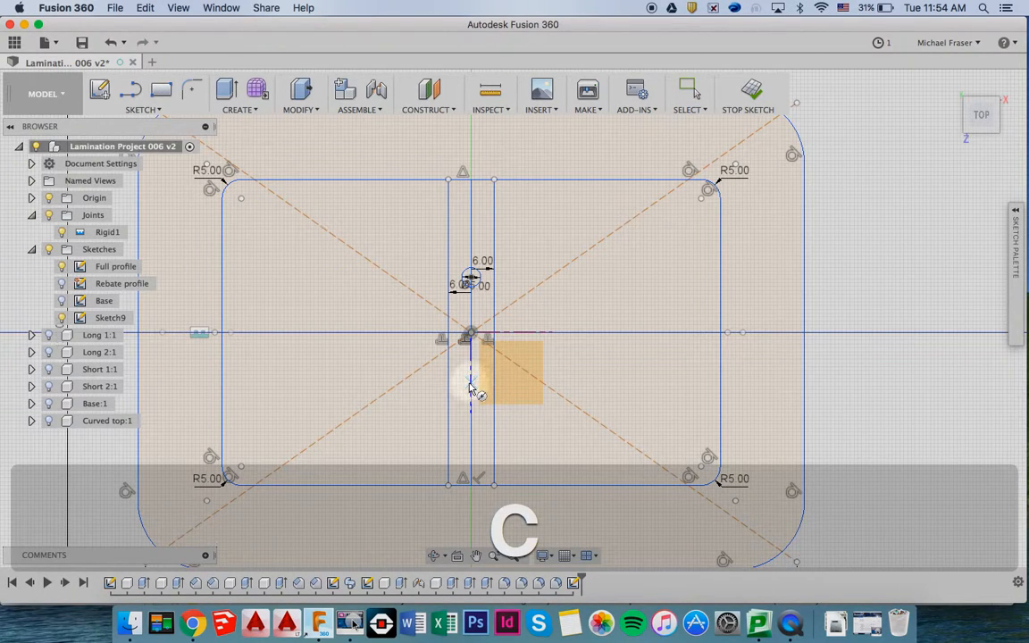
left_click(471, 384)
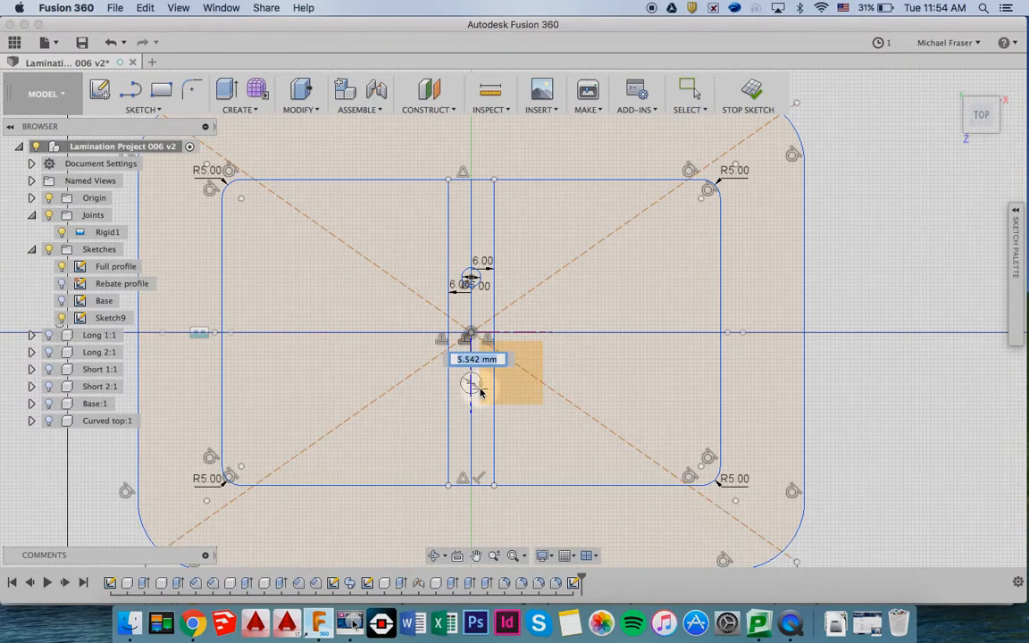
type("5")
key("Return")
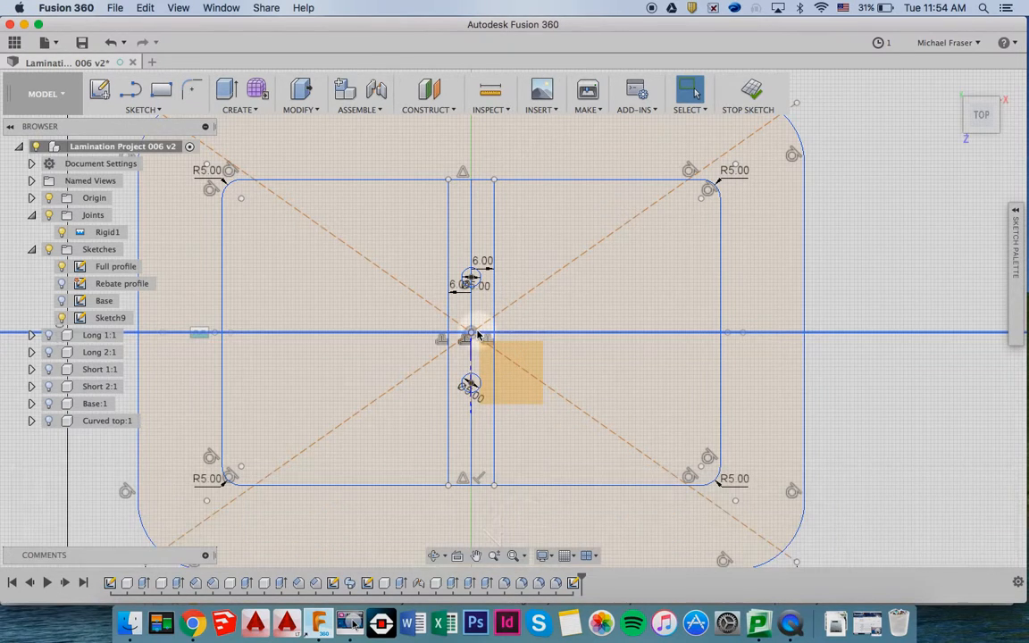
- Dimension the upper circle's centre 12 mm from the horizontal centre line
scroll(478, 334, "up", 3)
scroll(478, 333, "up", 5)
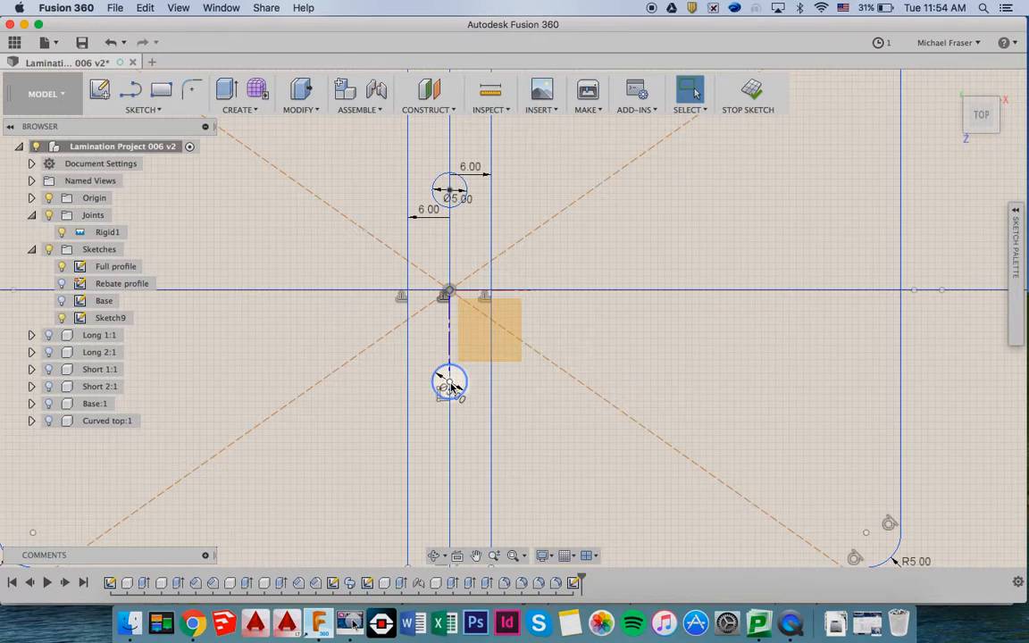
key("d")
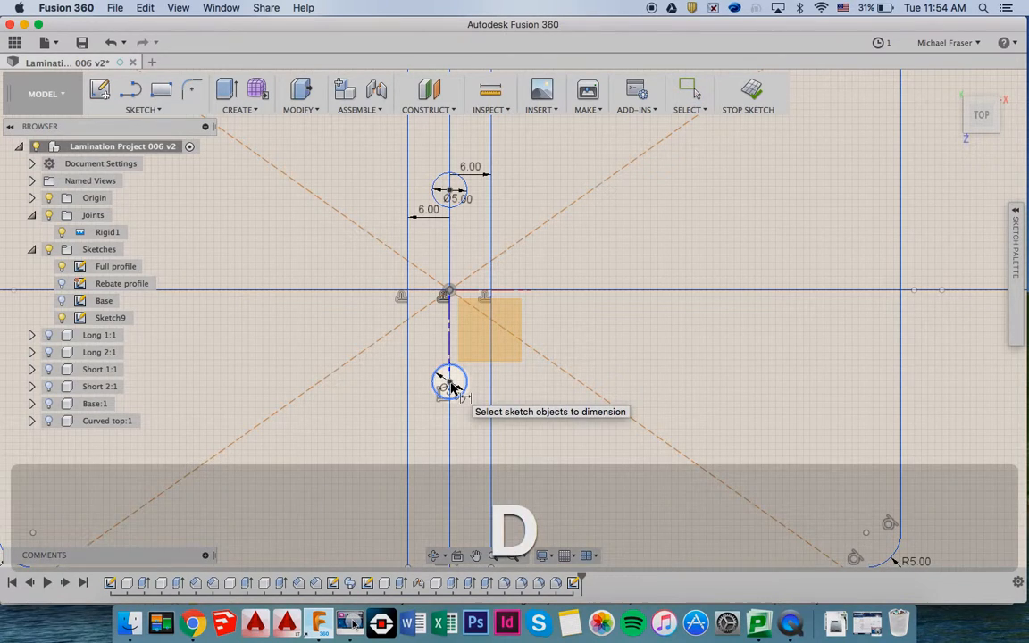
left_click(449, 191)
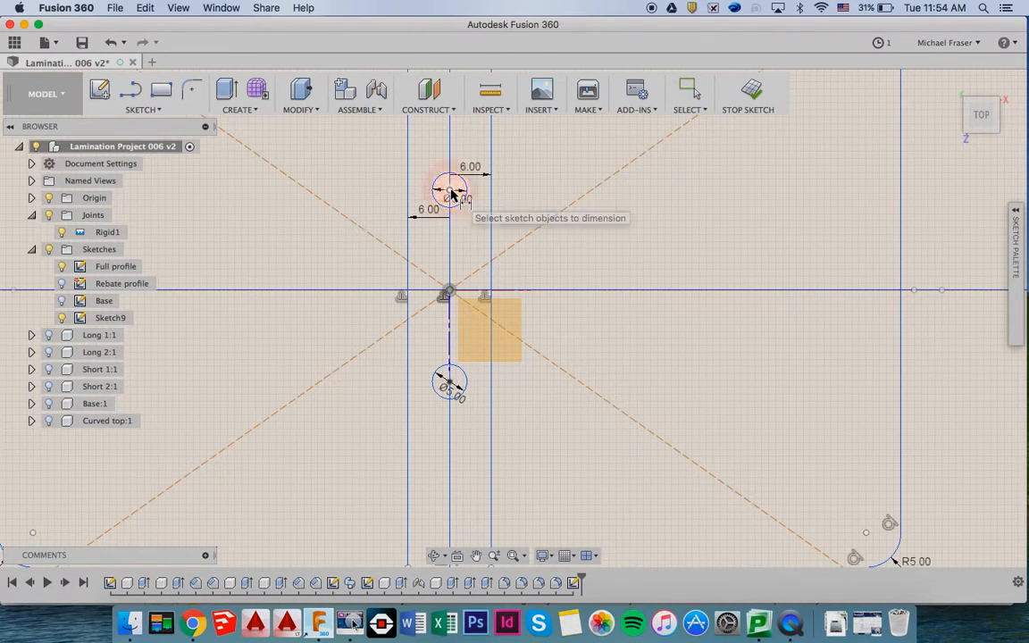
left_click(461, 292)
left_click(559, 246)
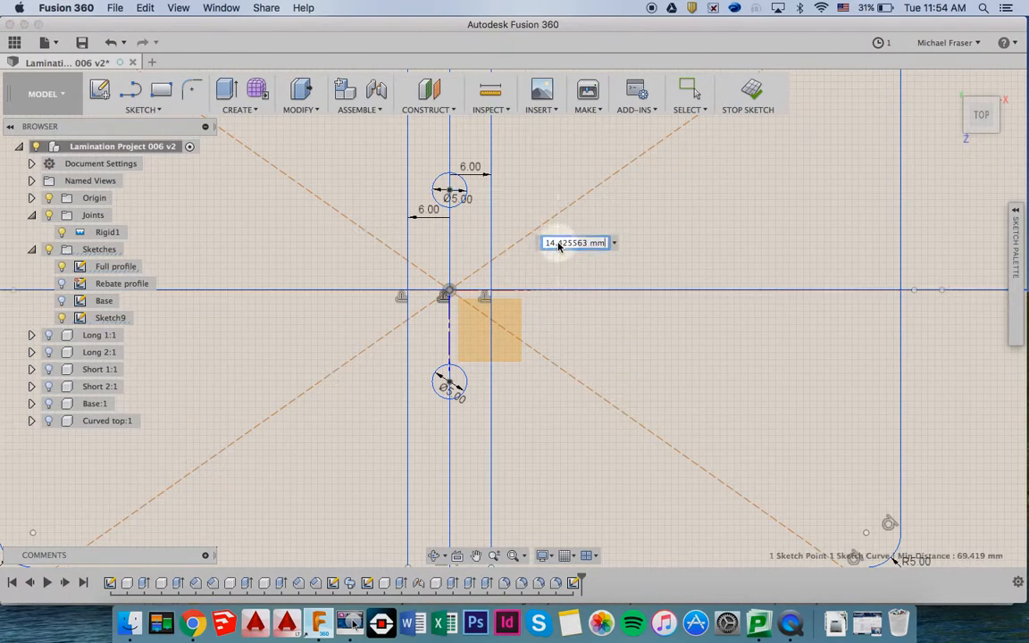
type("12")
key("Return")
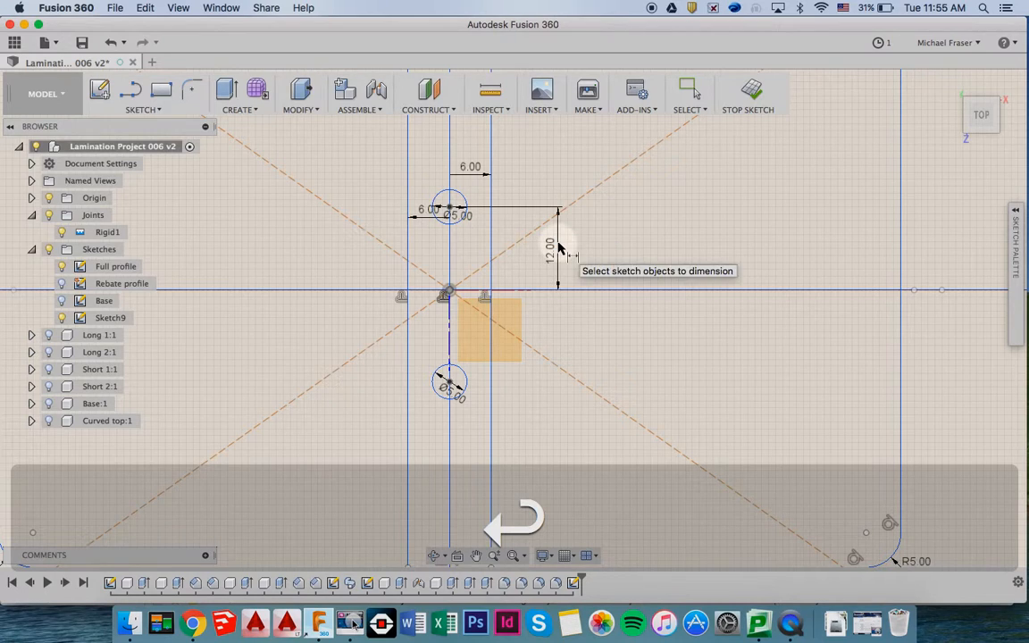
- Dimension the lower circle's centre 12 mm from the horizontal centre line
left_click(450, 383)
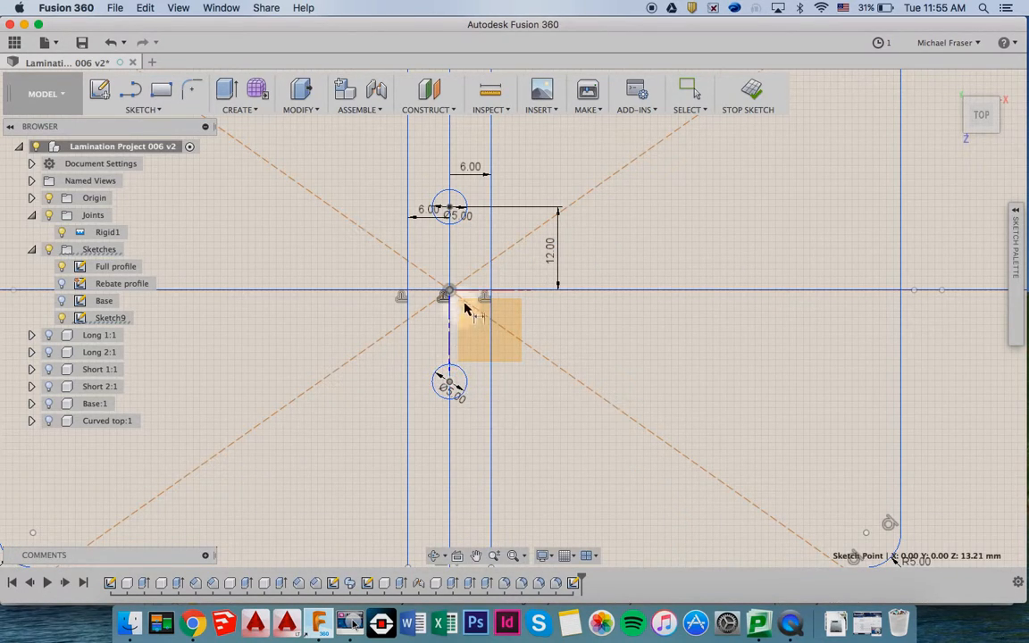
left_click(470, 290)
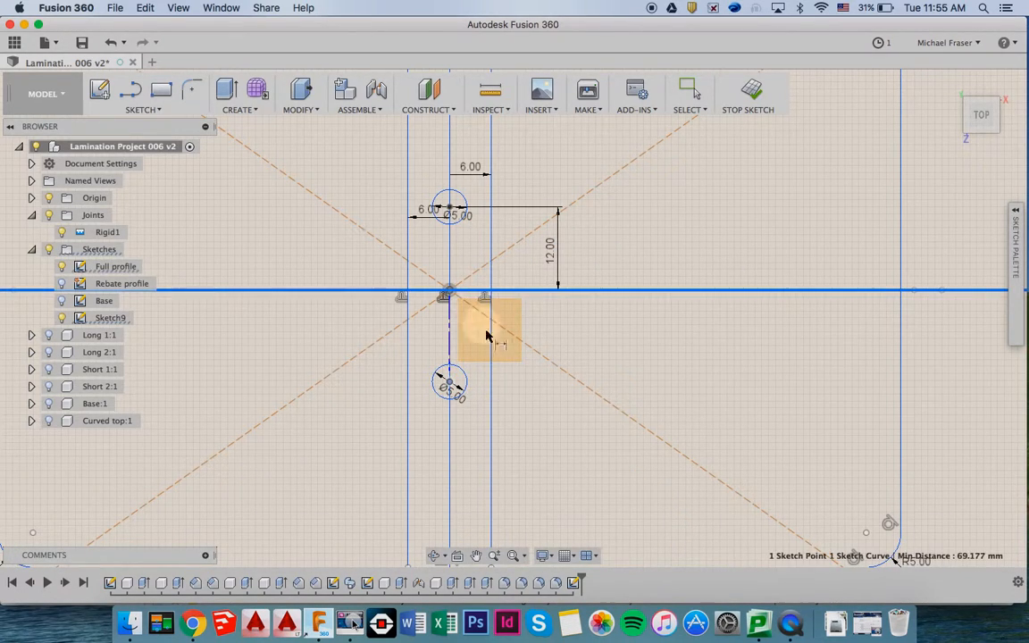
left_click(557, 342)
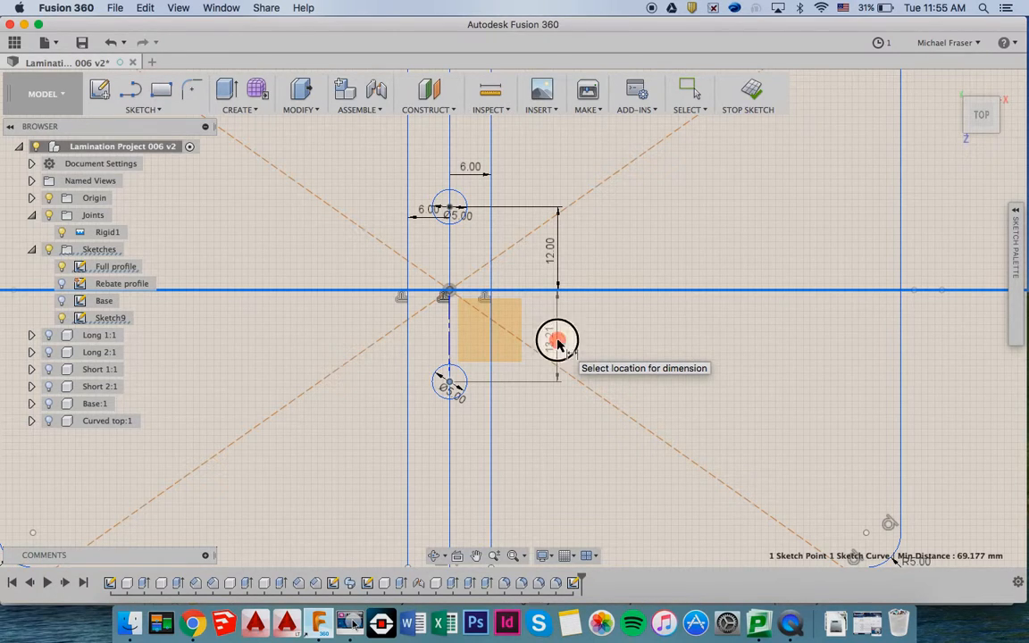
type("12")
key("Return")
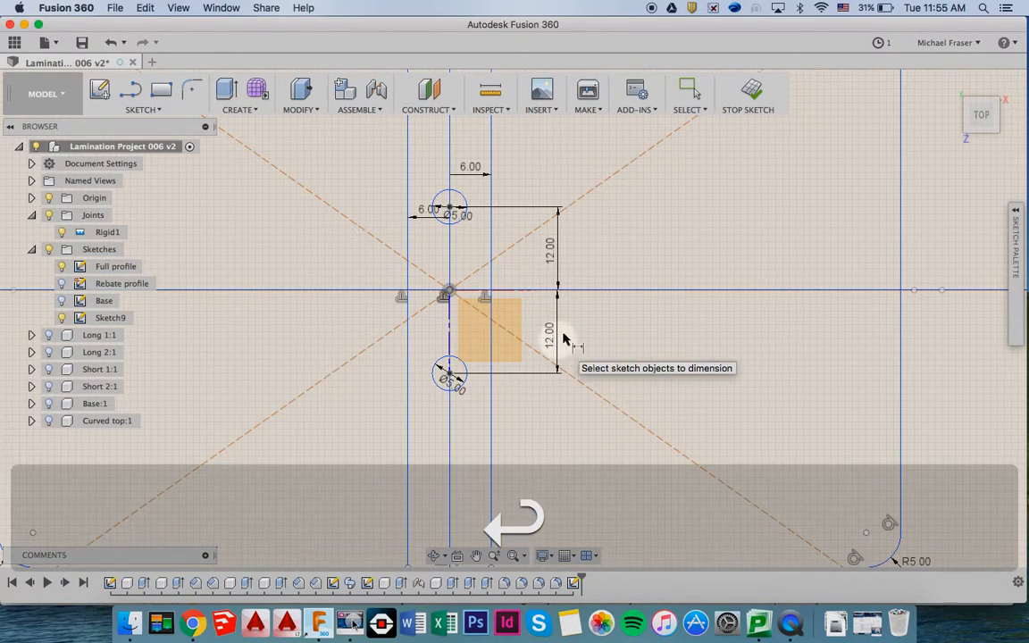
- Try to trim the vertical centre line above the upper circle, and undo the trim
scroll(604, 337, "down", 5)
scroll(602, 337, "down", 2)
scroll(602, 337, "right", 4)
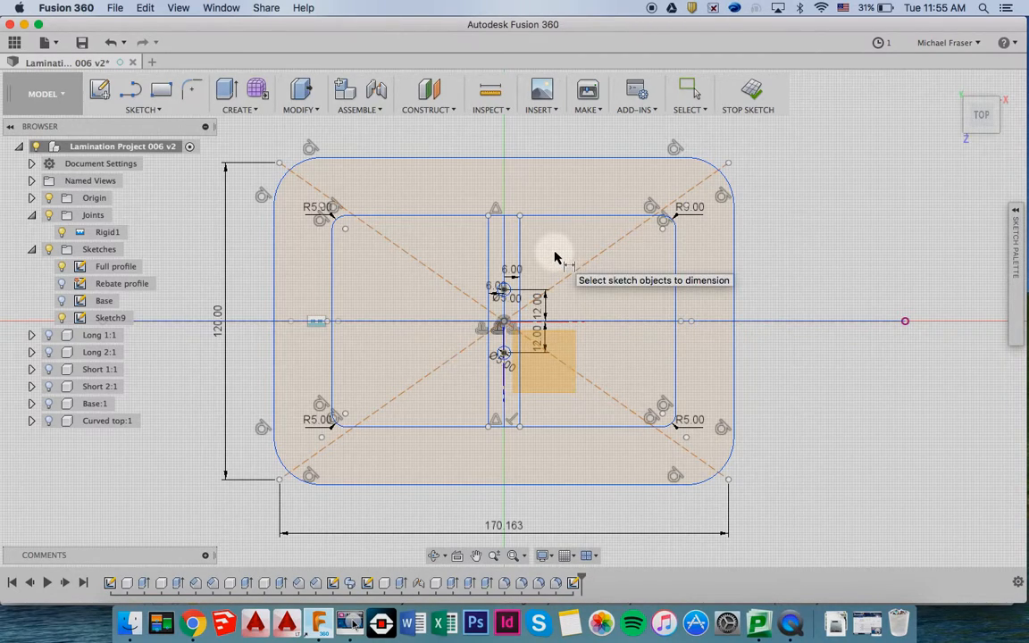
key("t")
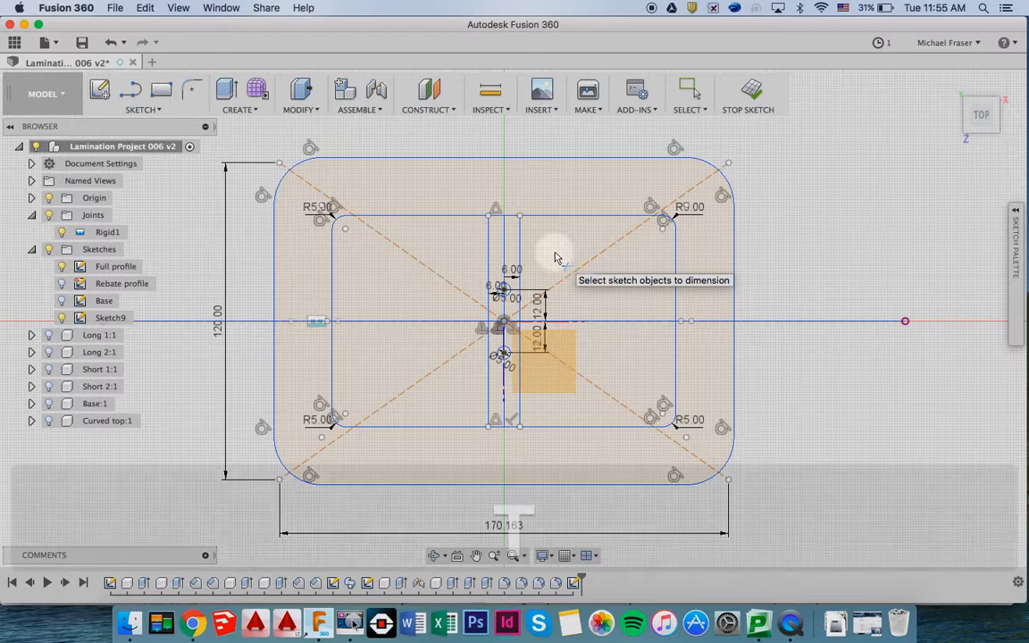
left_click(506, 255)
key("super+z")
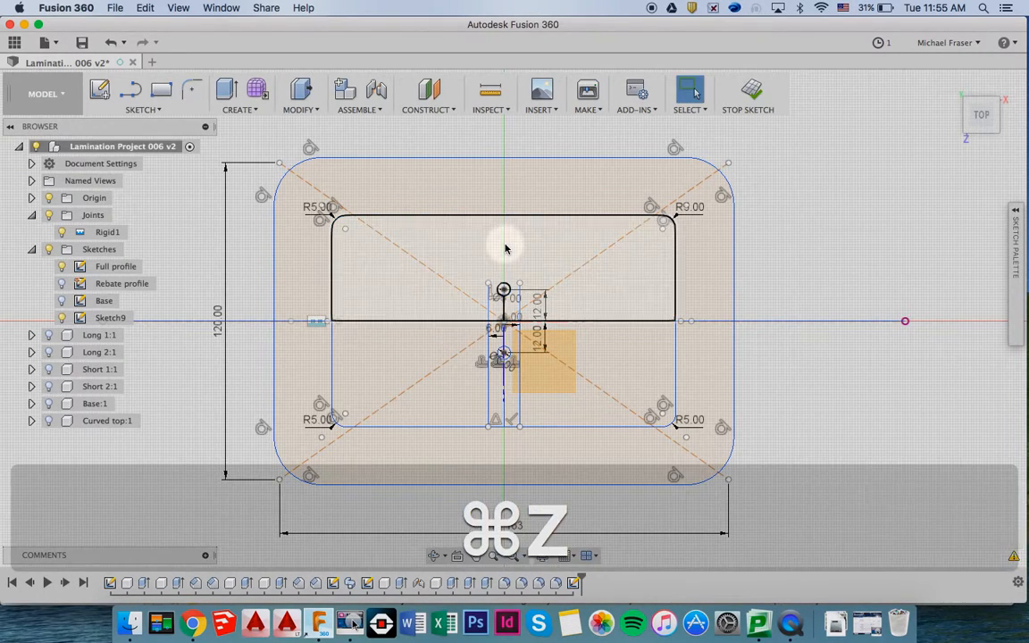
key("super+z")
key("super+z")
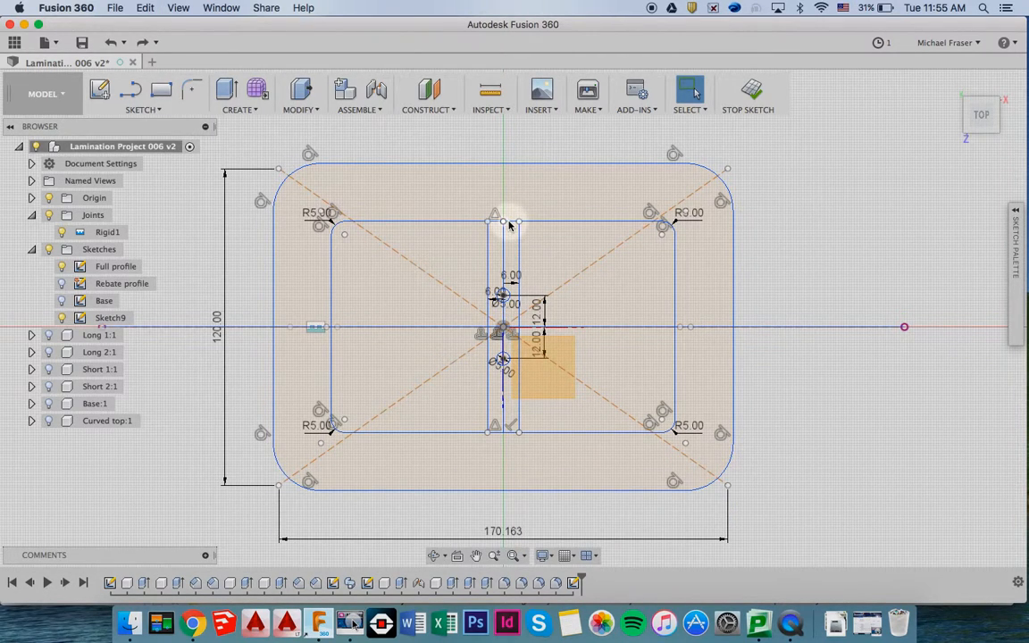
- Trim the inner rectangle's top edge between the two side lines of the central bar
scroll(509, 230, "up", 5)
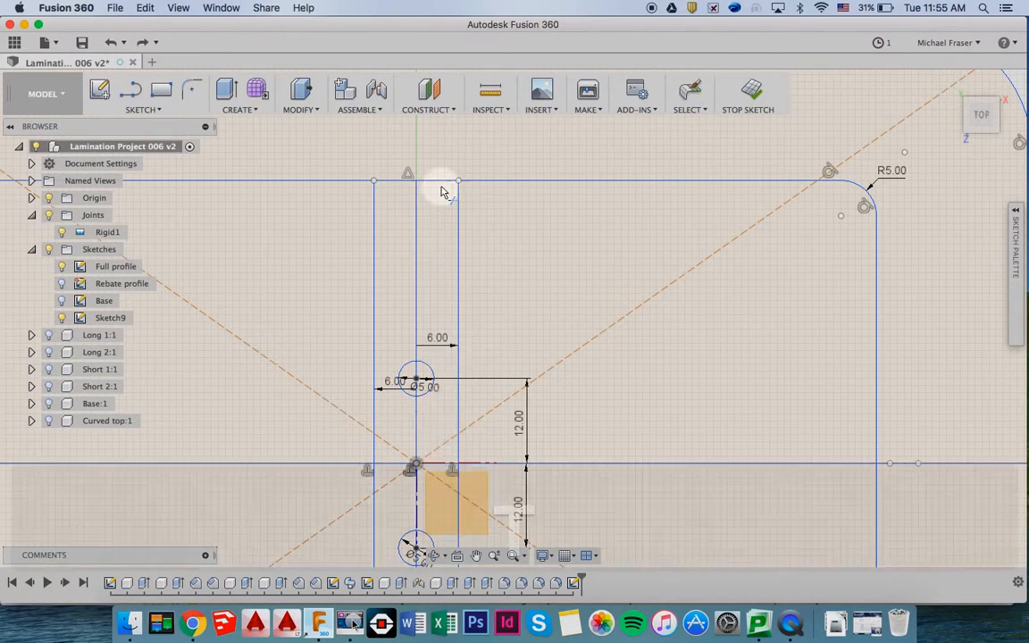
key("t")
left_click(436, 183)
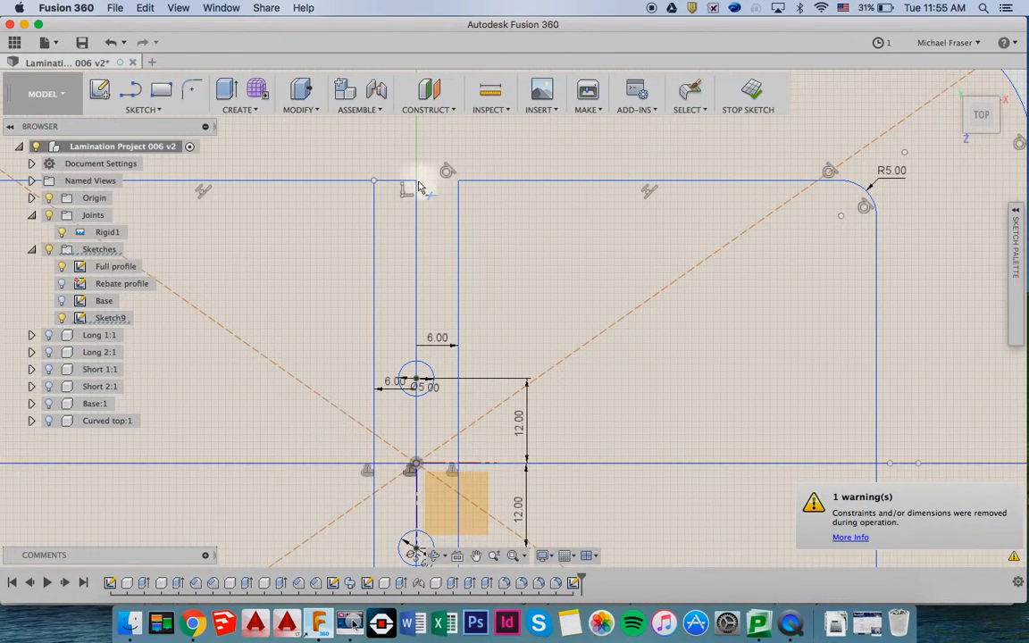
- Try trimming the centre line above the upper circle again, undo it, and clear the profile selection
left_click(417, 239)
key("super+z")
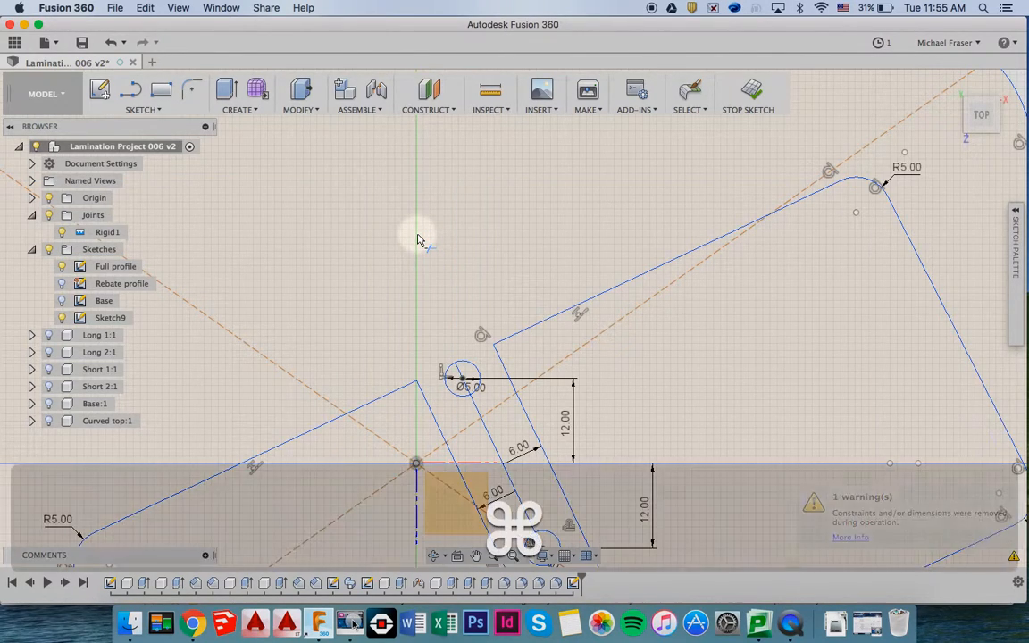
key("super+z")
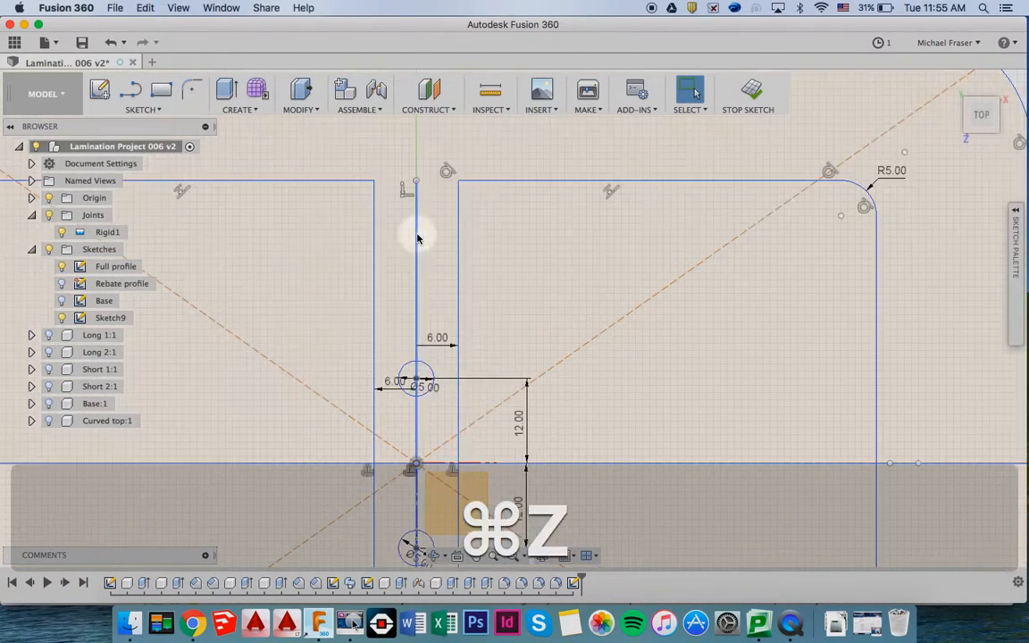
left_click(427, 318)
scroll(427, 319, "down", 3)
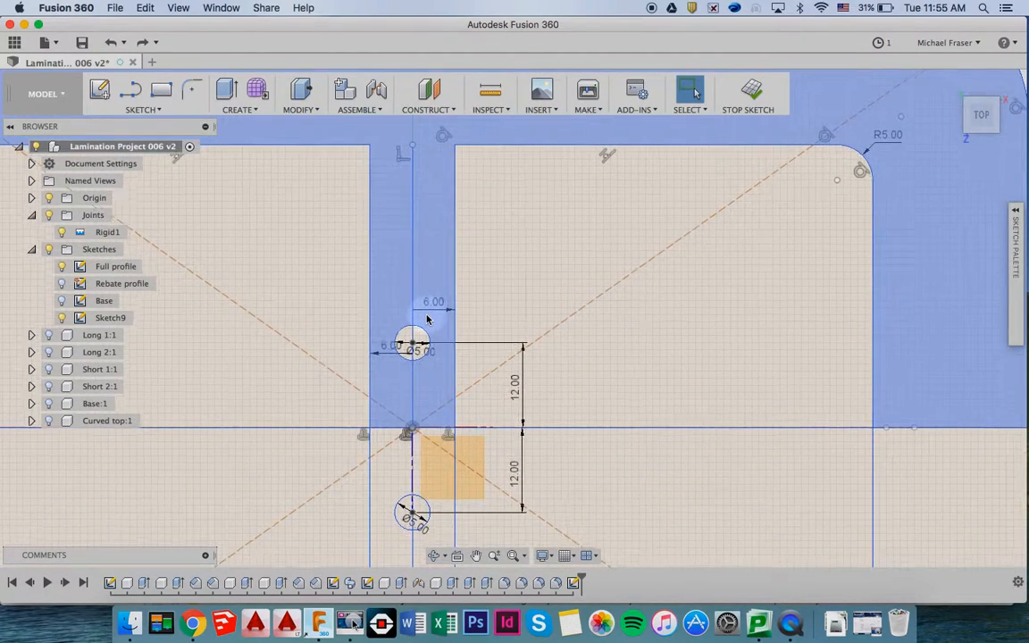
scroll(427, 319, "up", 1)
key("Escape")
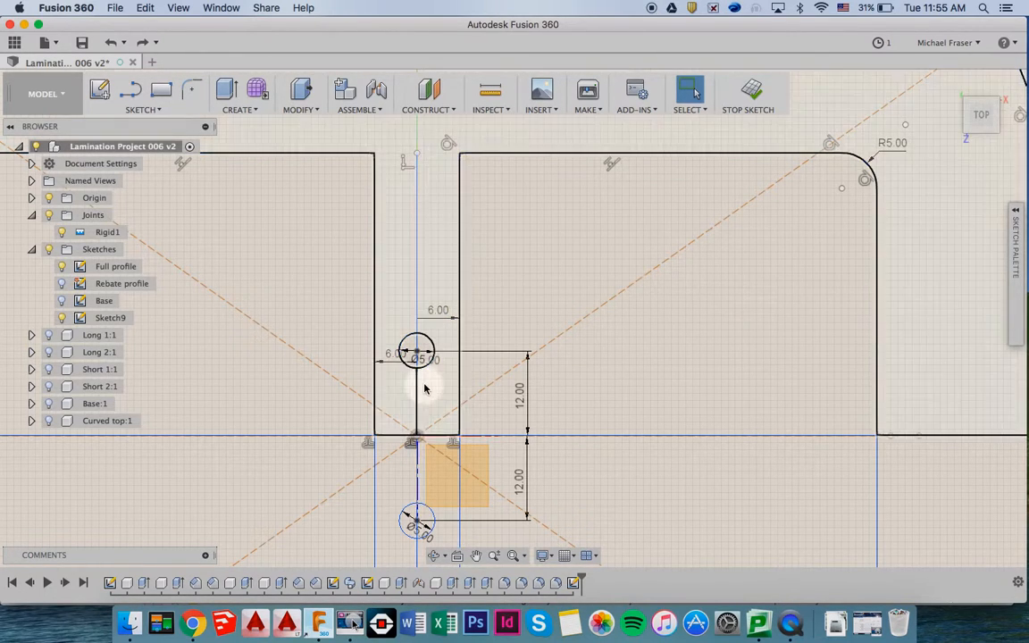
- Trim away the vertical centre line between the two circles and inside them
key("t")
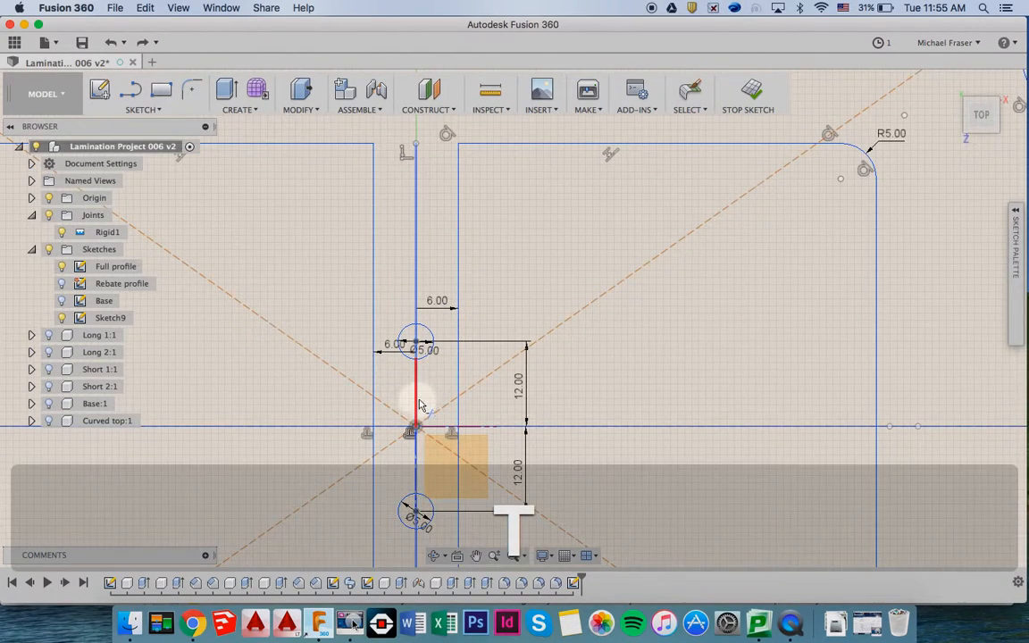
left_click(416, 393)
scroll(417, 390, "down", 3)
left_click(415, 401)
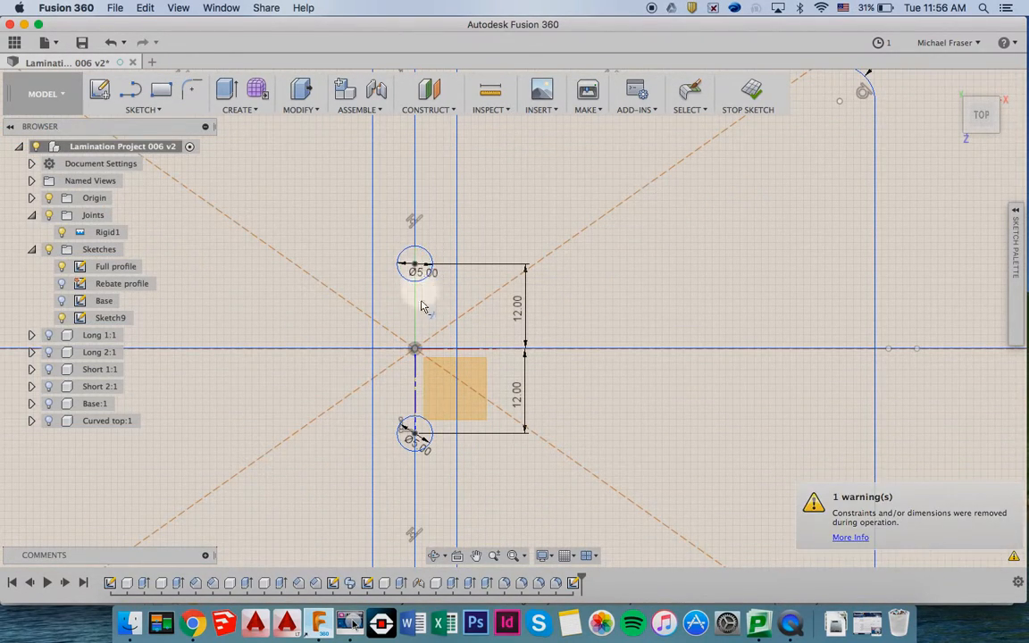
scroll(420, 308, "down", 1)
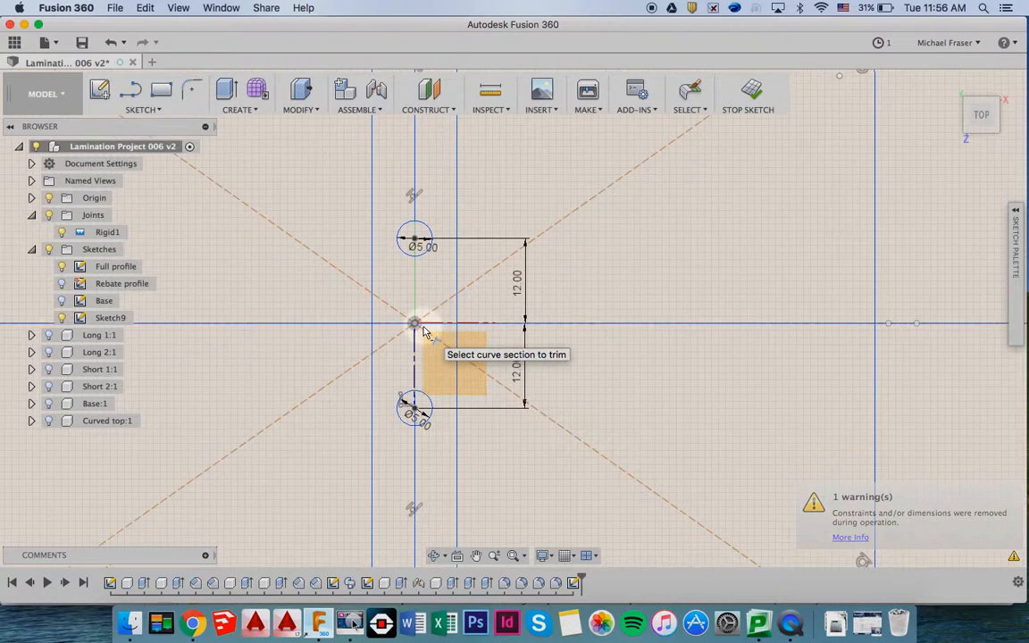
left_click(417, 409)
- Trim the inner rectangle's bottom edge on both sides of the centre line, between the central bar's side lines
scroll(435, 395, "down", 3)
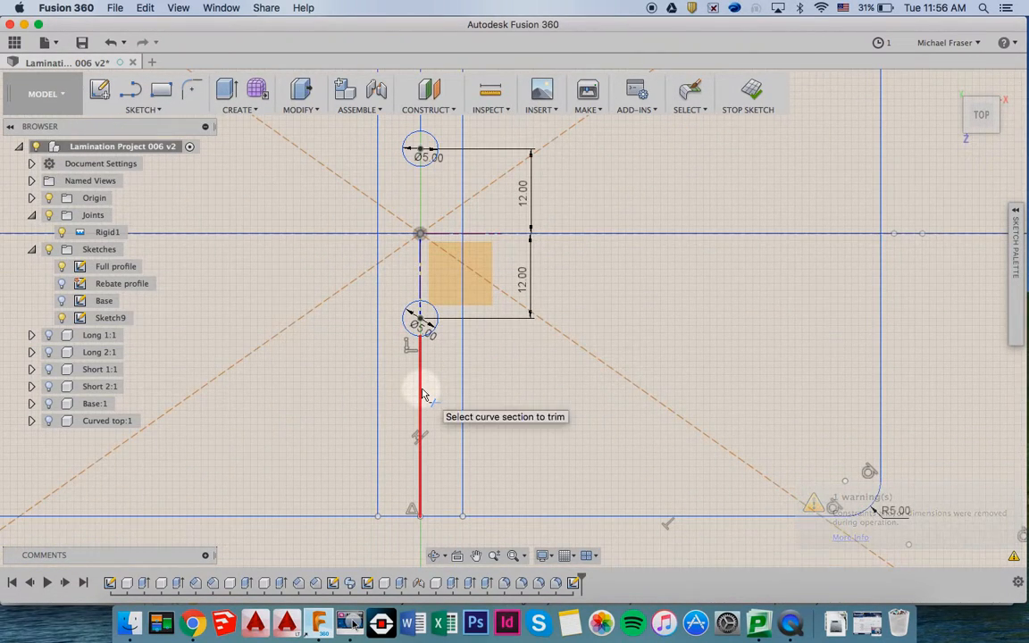
left_click(435, 518)
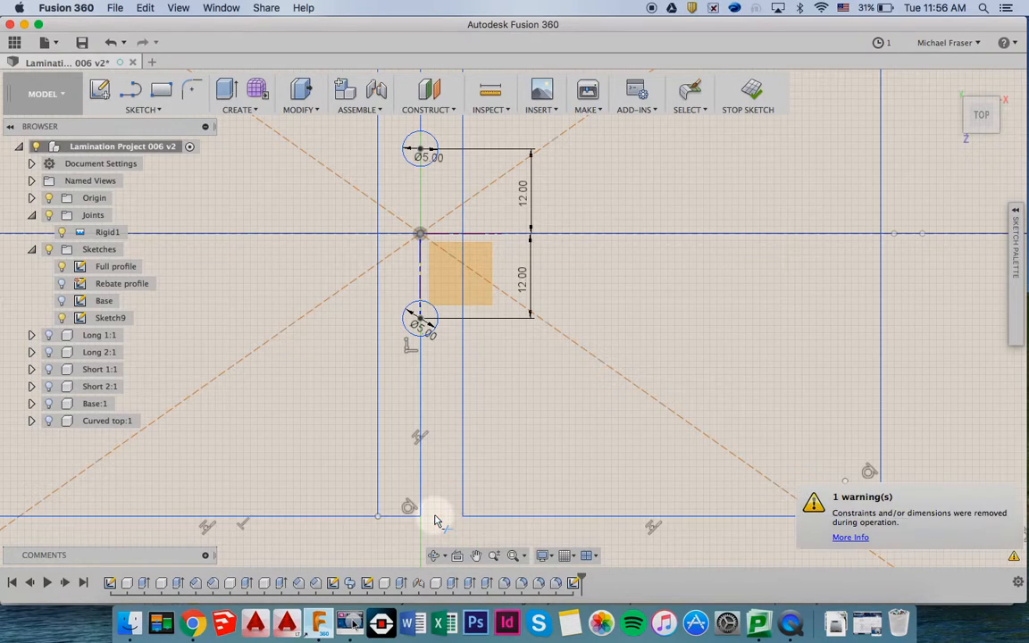
left_click(402, 511)
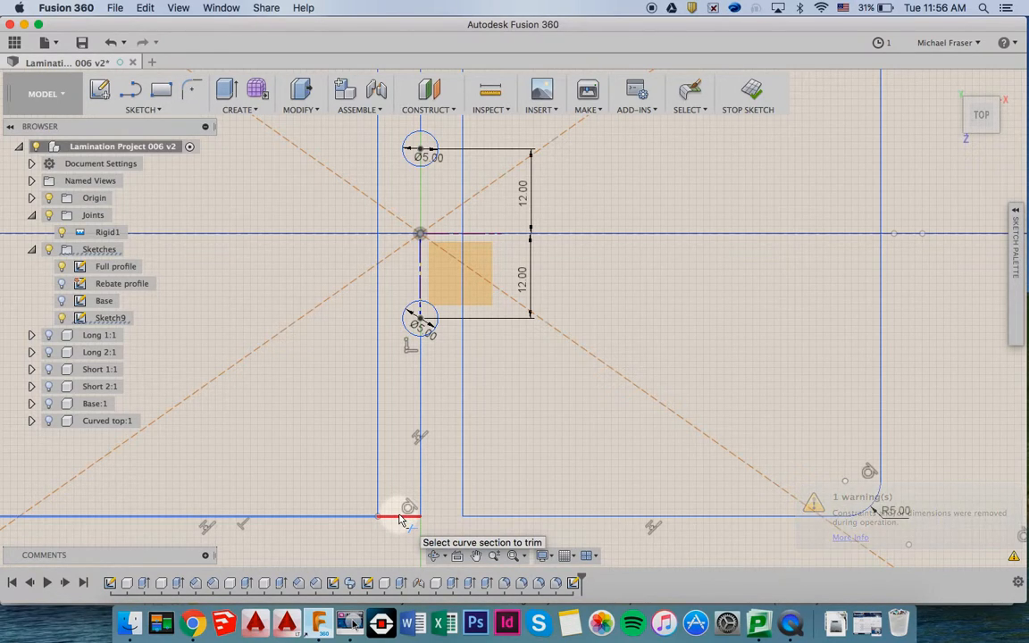
- Trim the remaining vertical centre line below the lower circle and above the upper circle
left_click(420, 420)
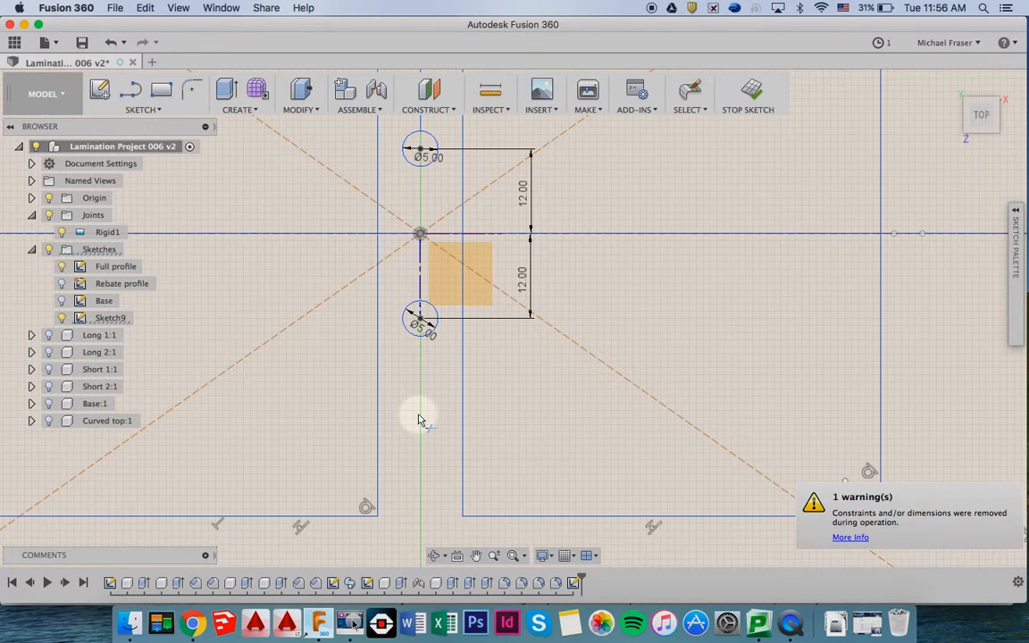
scroll(420, 420, "up", 6)
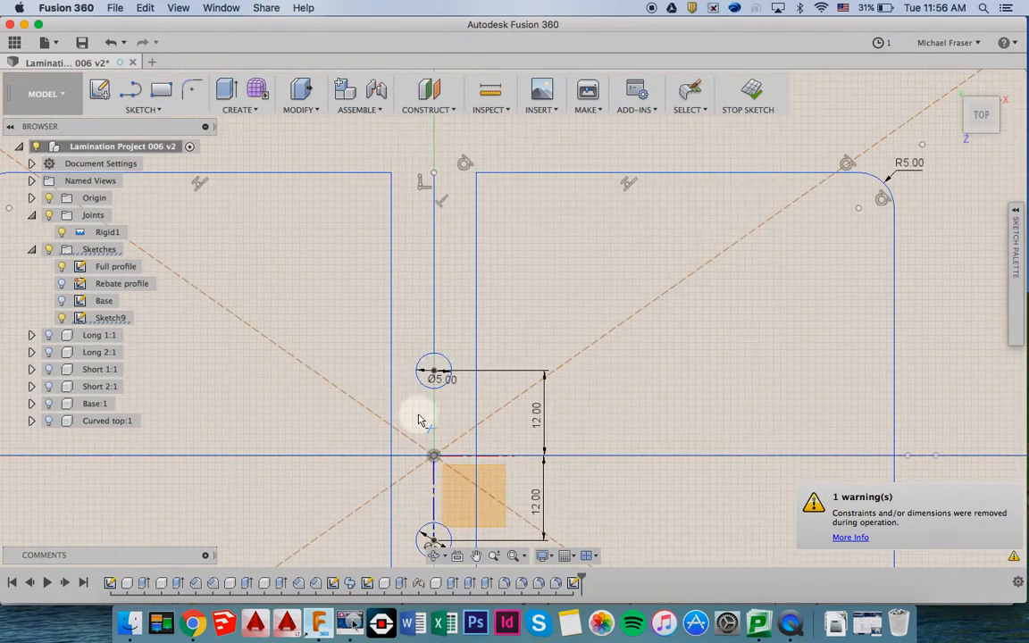
left_click(436, 321)
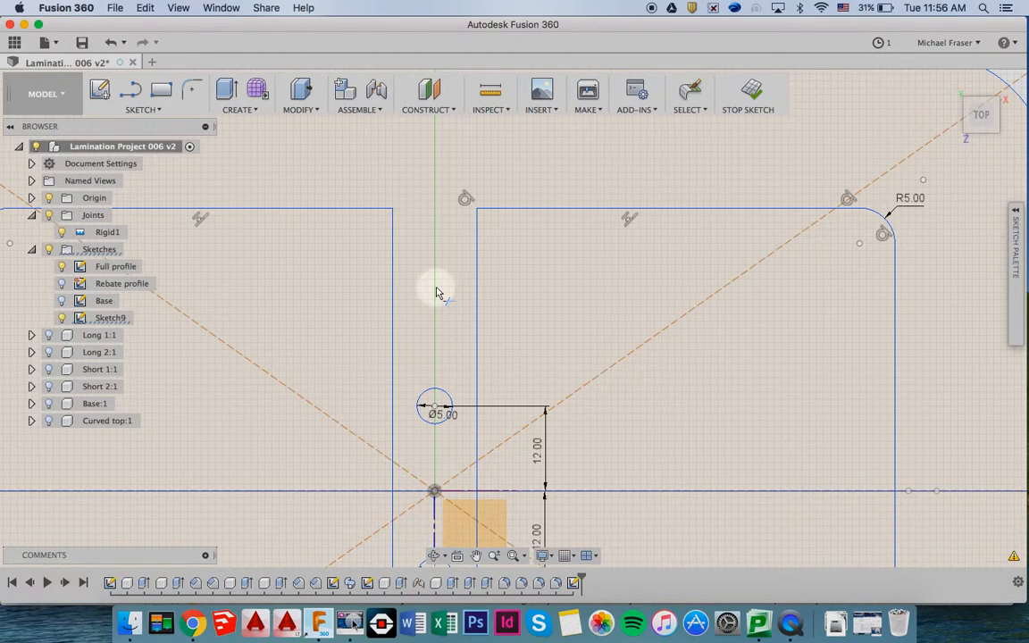
scroll(437, 292, "down", 5)
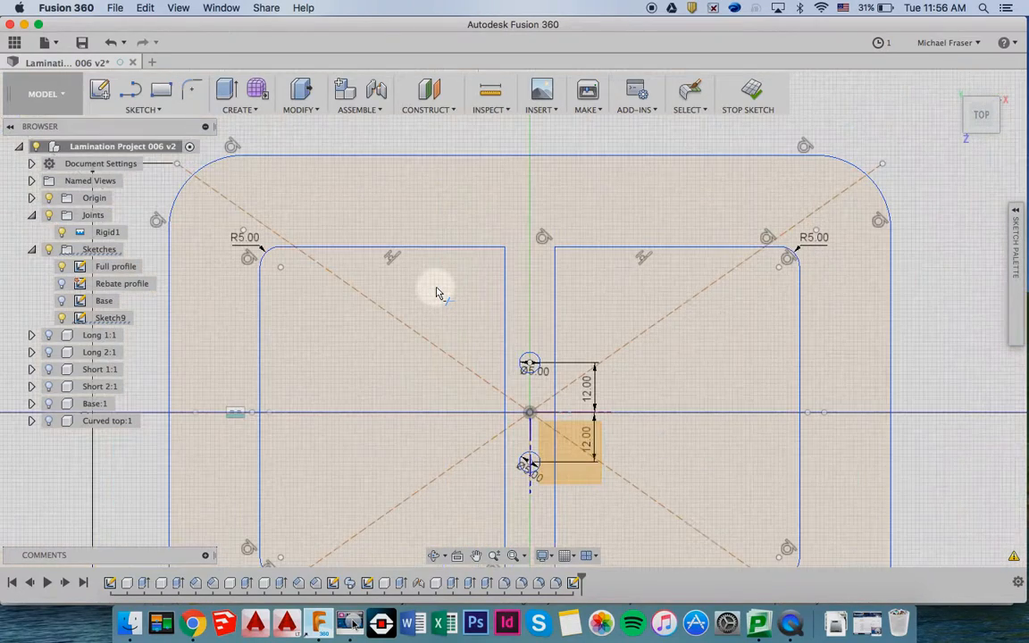
- Finish editing the frame sketch and return to the model
scroll(505, 406, "down", 3)
scroll(506, 406, "right", 2)
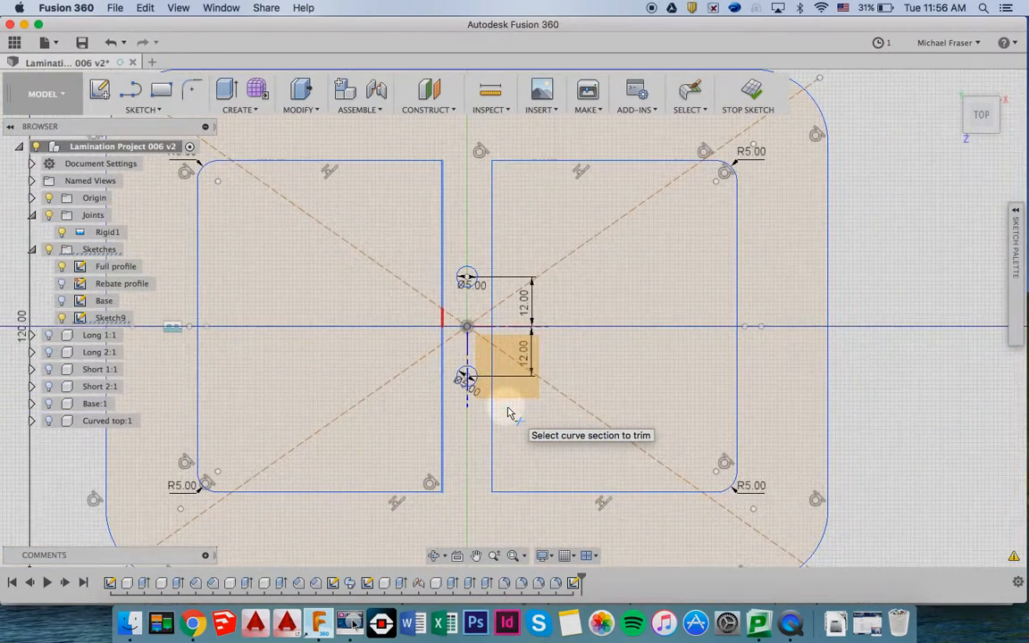
scroll(507, 411, "up", 5)
scroll(507, 411, "left", 3)
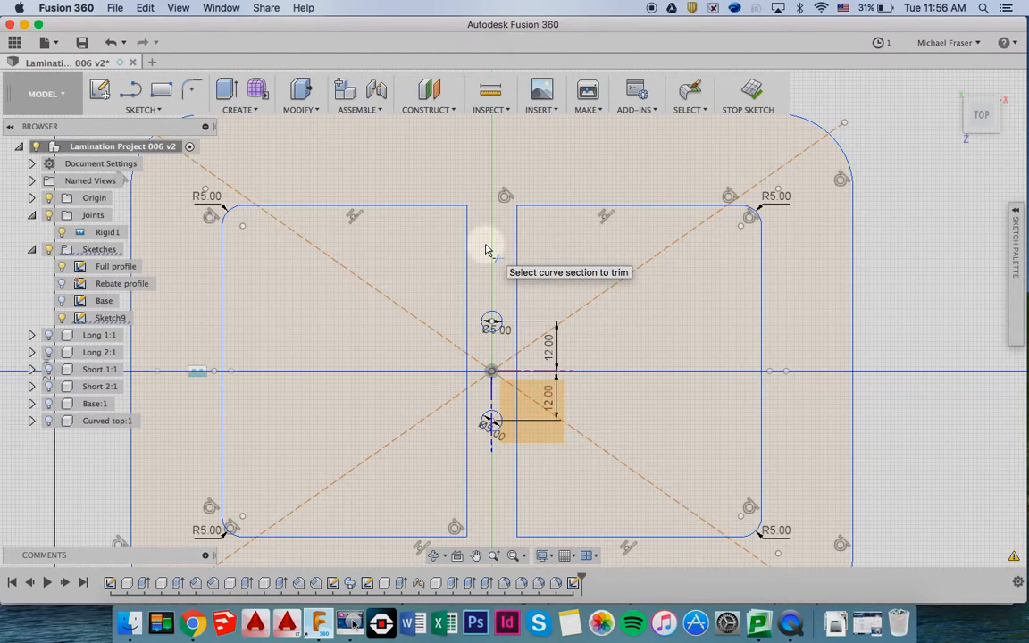
scroll(486, 250, "down", 5)
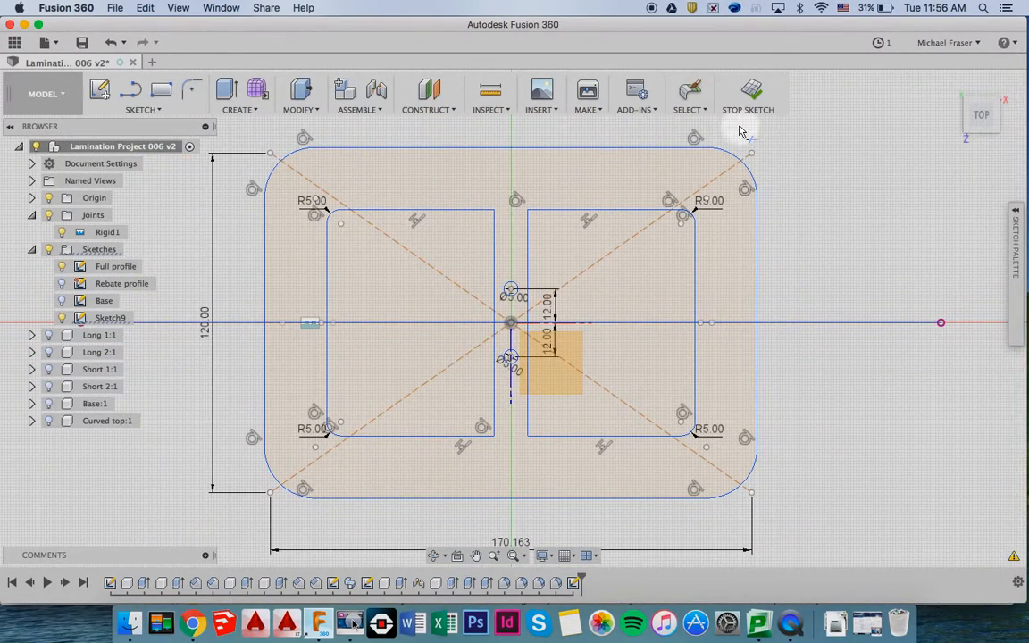
left_click(750, 94)
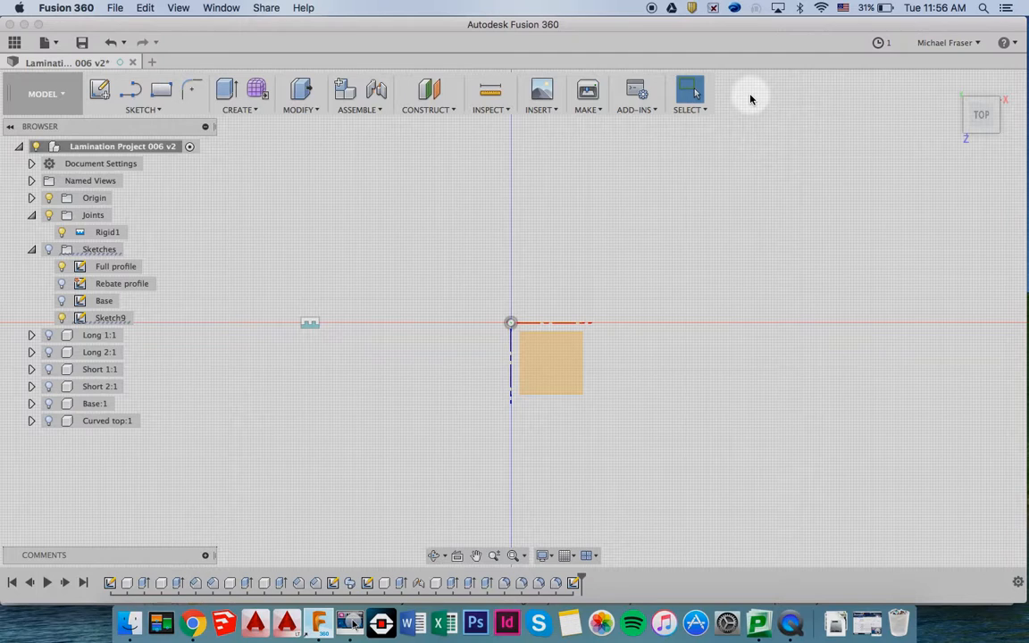
- Rename the new frame sketch, Sketch9, as "laser cut top"
left_click(113, 319)
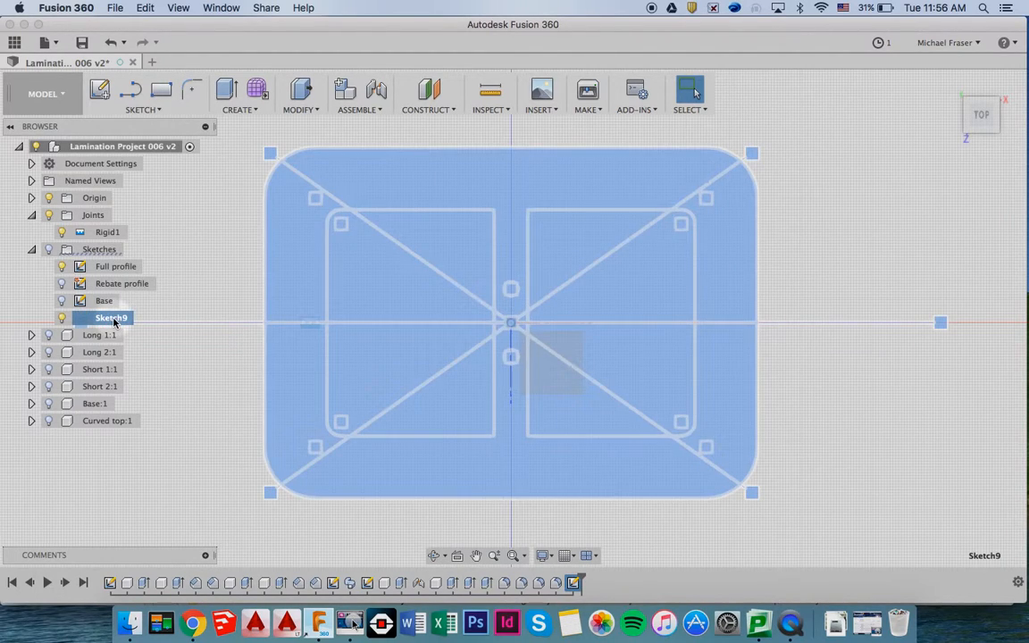
double_click(113, 318)
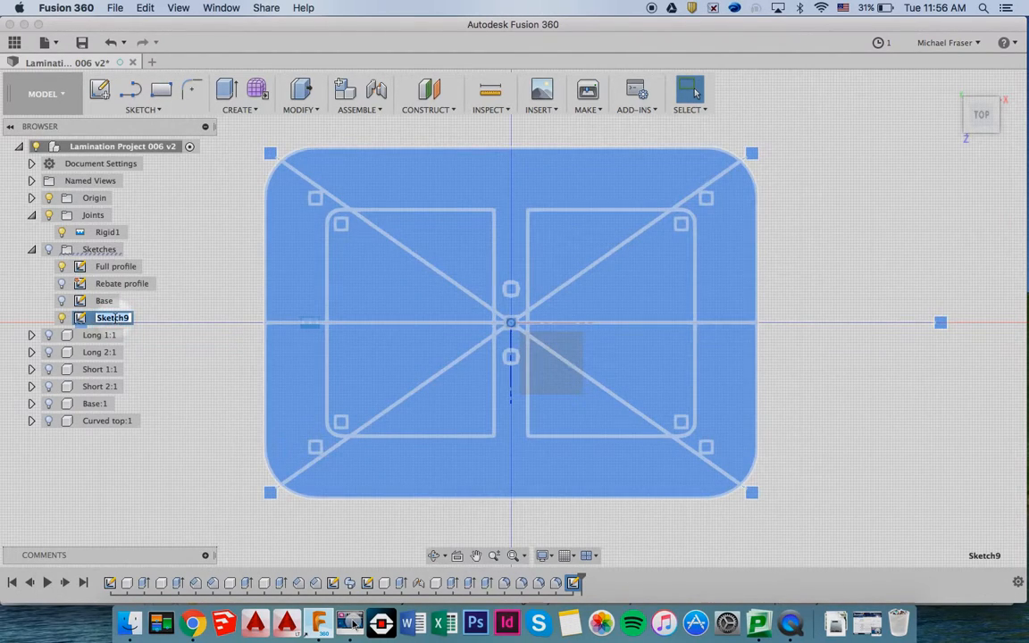
key("shift")
type("Las")
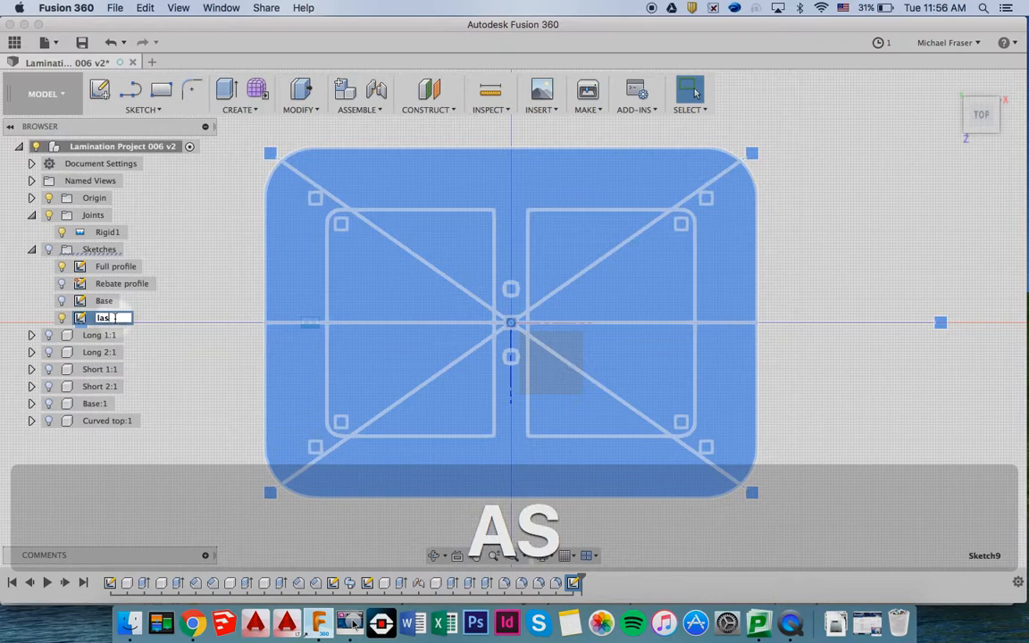
type("er cut ")
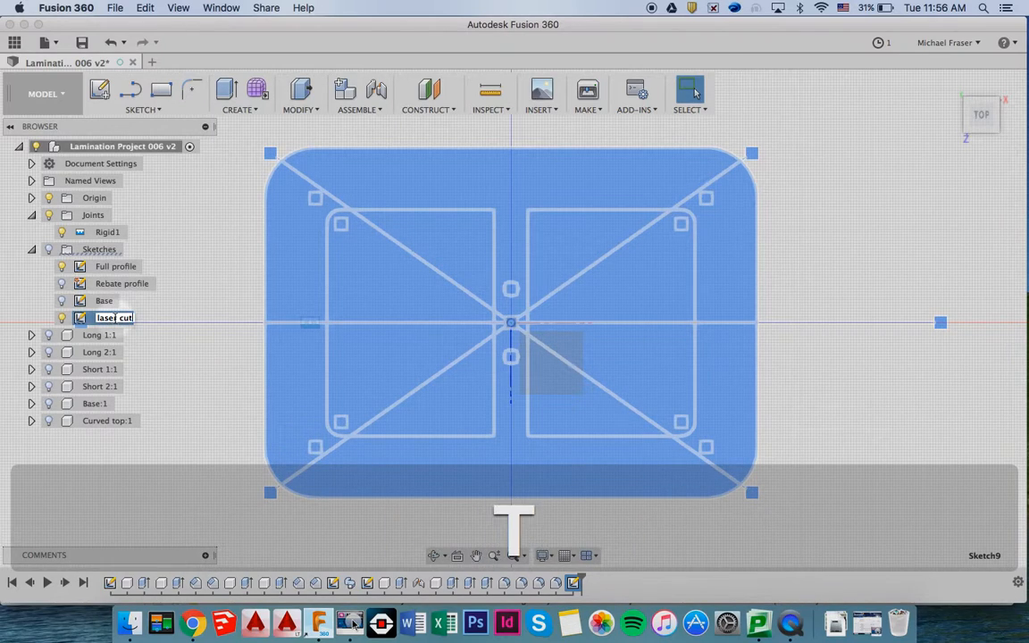
type("top")
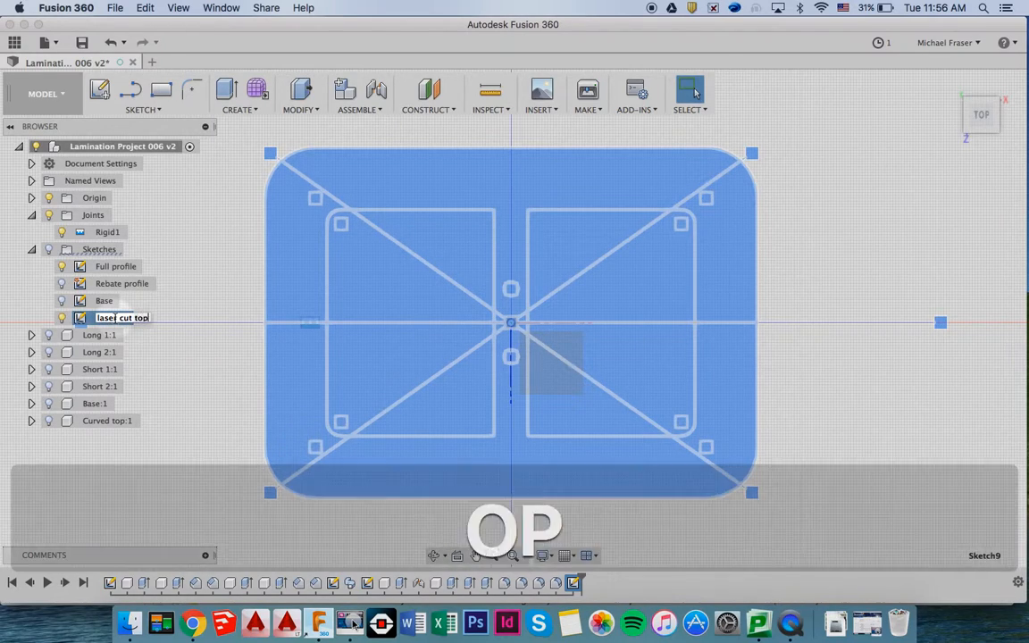
key("Return")
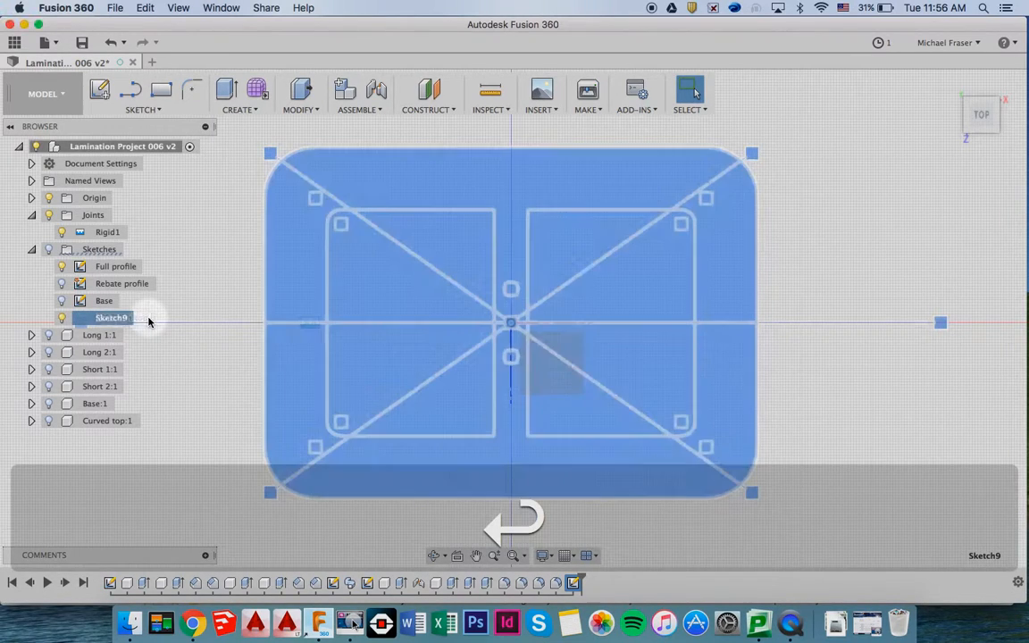
- Export the "laser cut top" sketch as a DXF file named "lamination top 005" to the Desktop
right_click(85, 321)
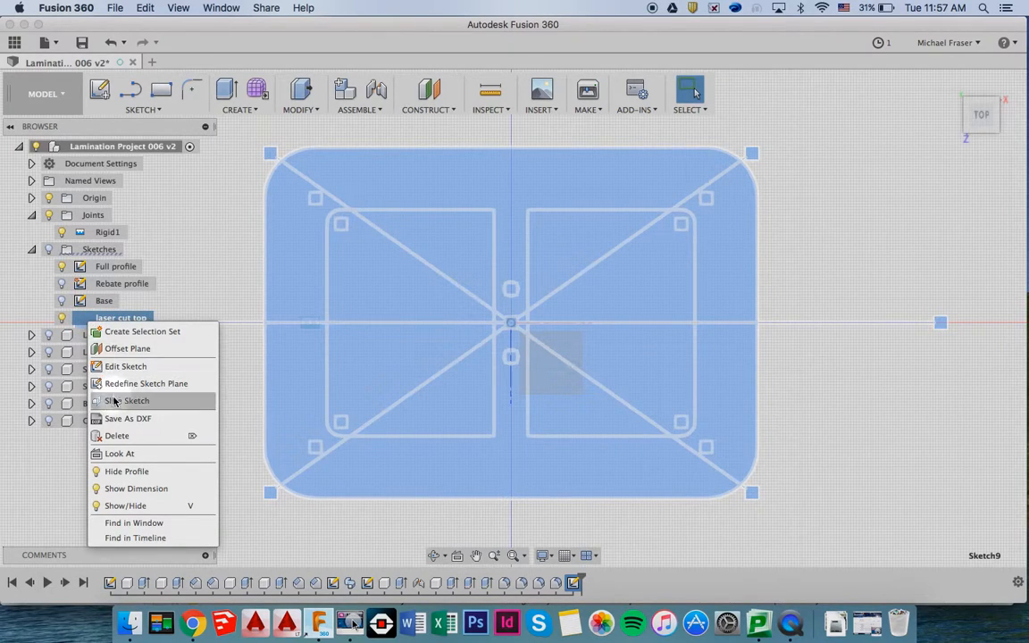
left_click(120, 423)
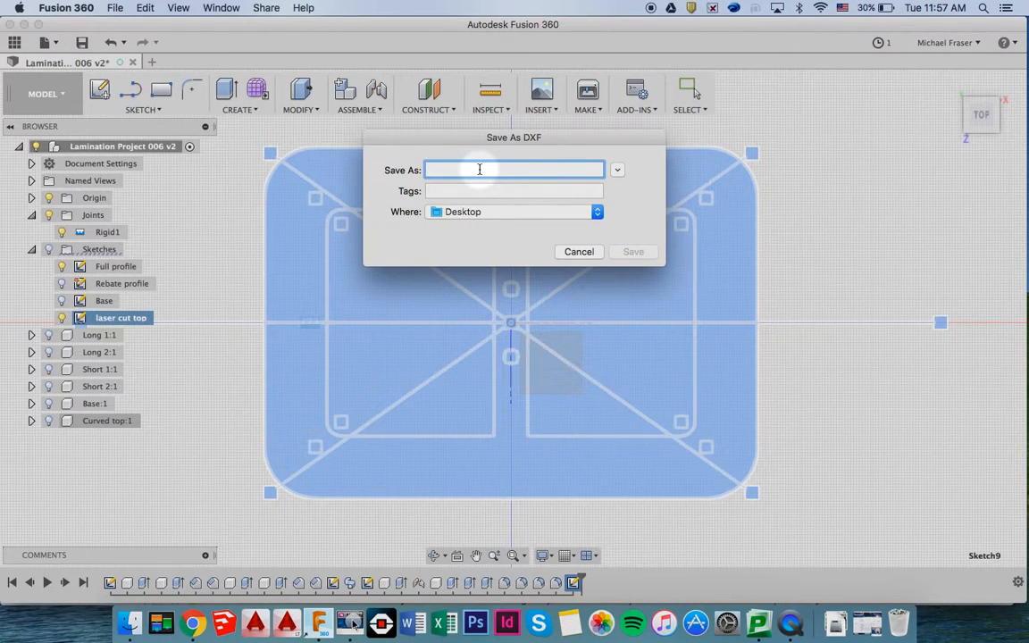
type("laser")
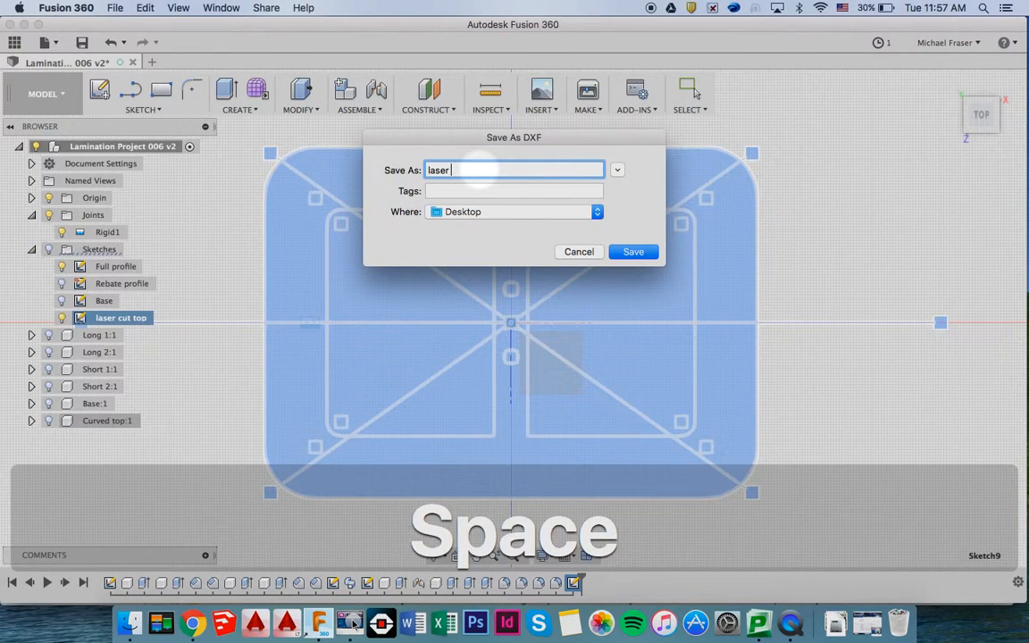
key("BackSpace")
key("BackSpace")
key("BackSpace")
type("lamin")
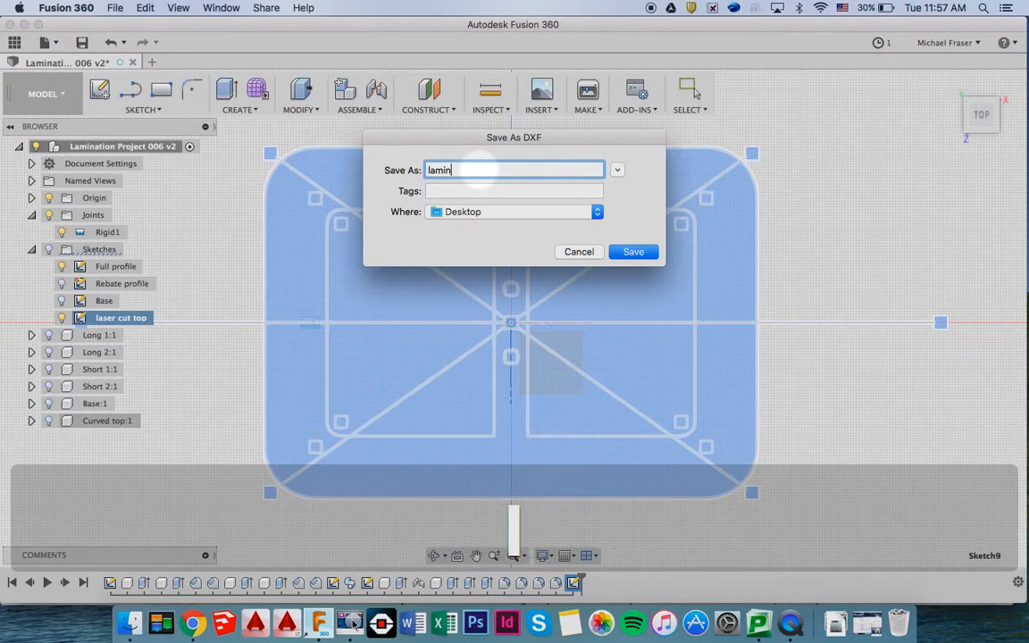
type("ation top 005")
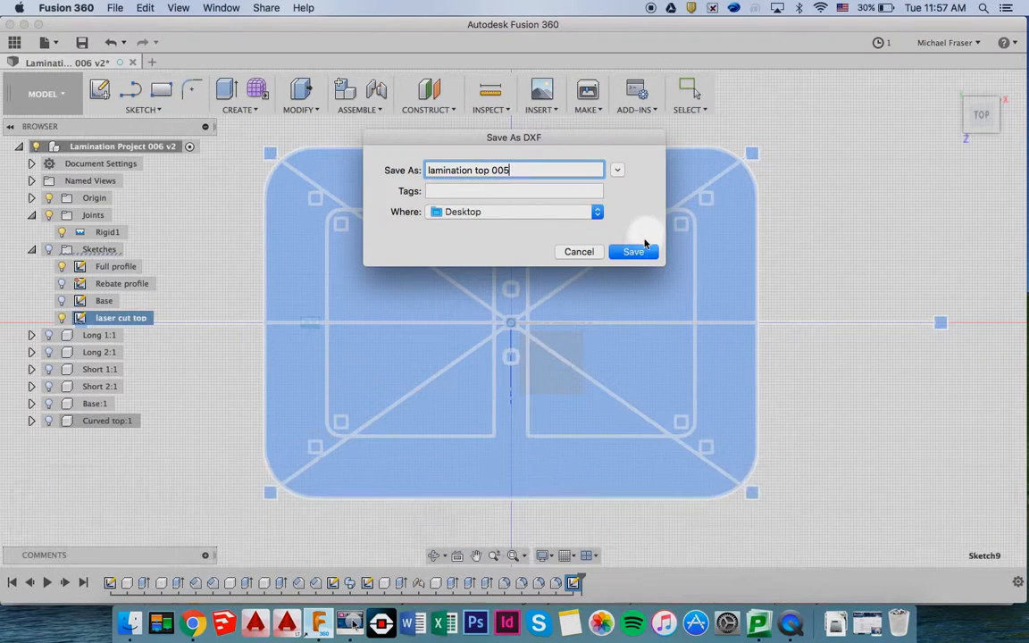
left_click(630, 256)
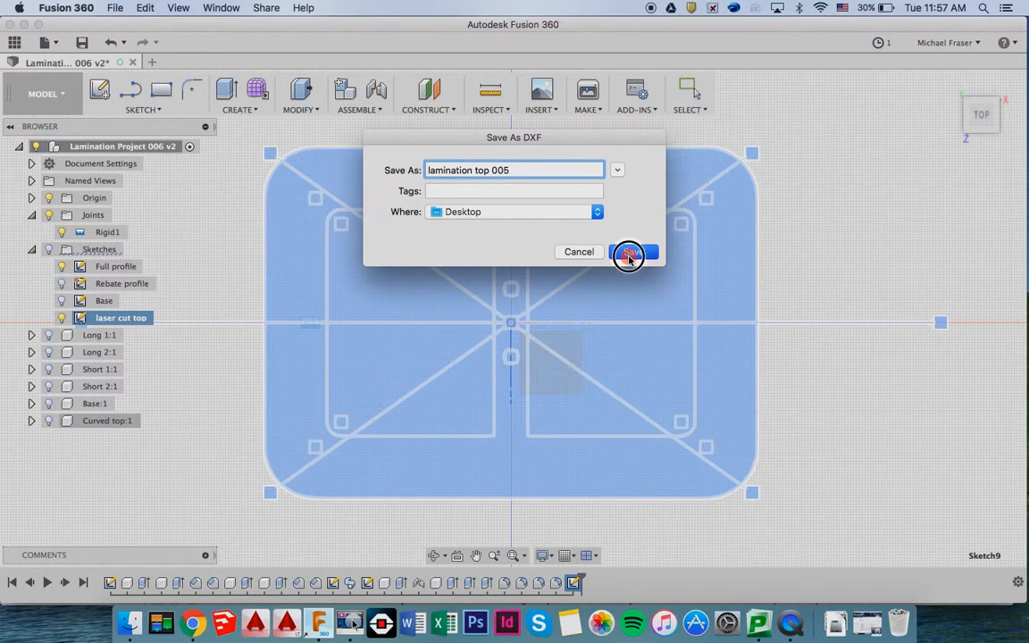